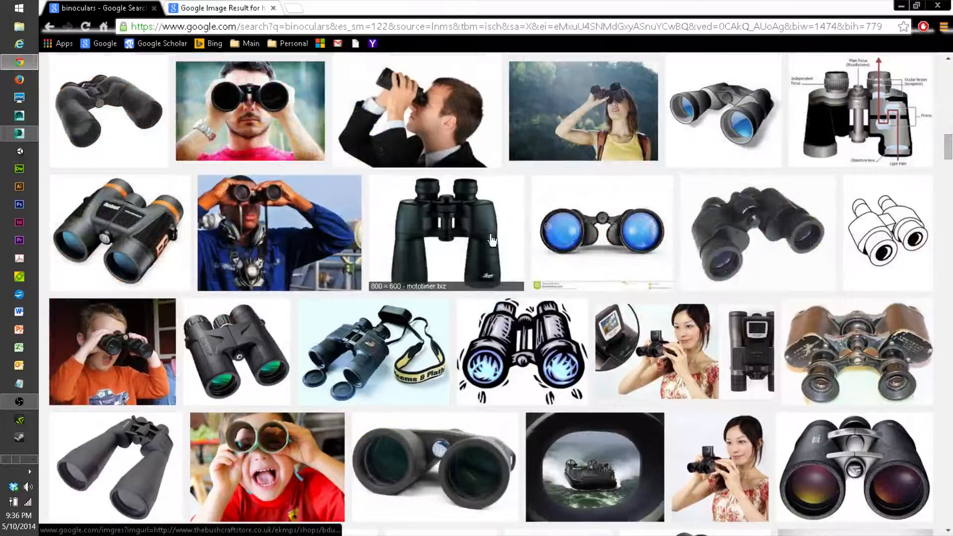
# Browse the binoculars image results for reference photos showing the barrel, lens and hinge shapes from different angles
pyautogui.scroll(7, 475, 245)
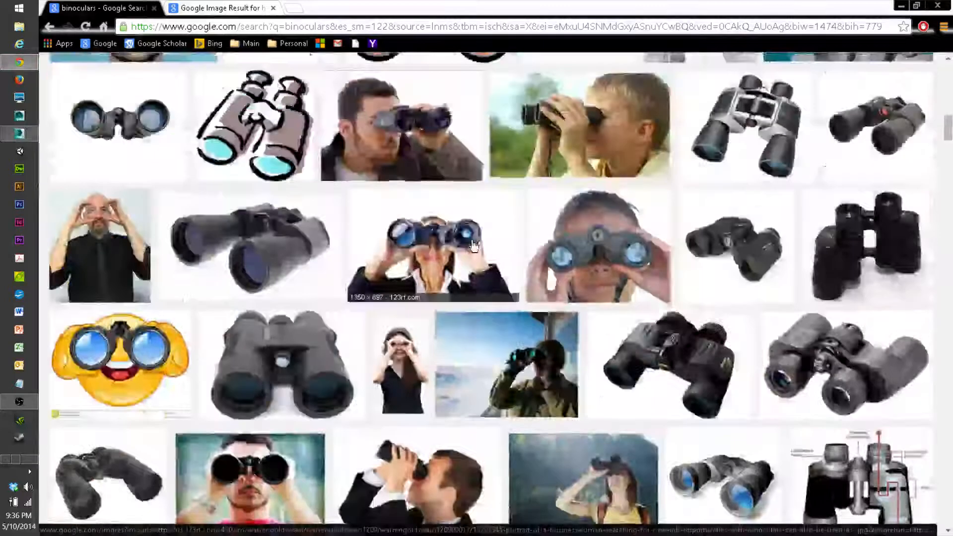
pyautogui.scroll(5, 474, 245)
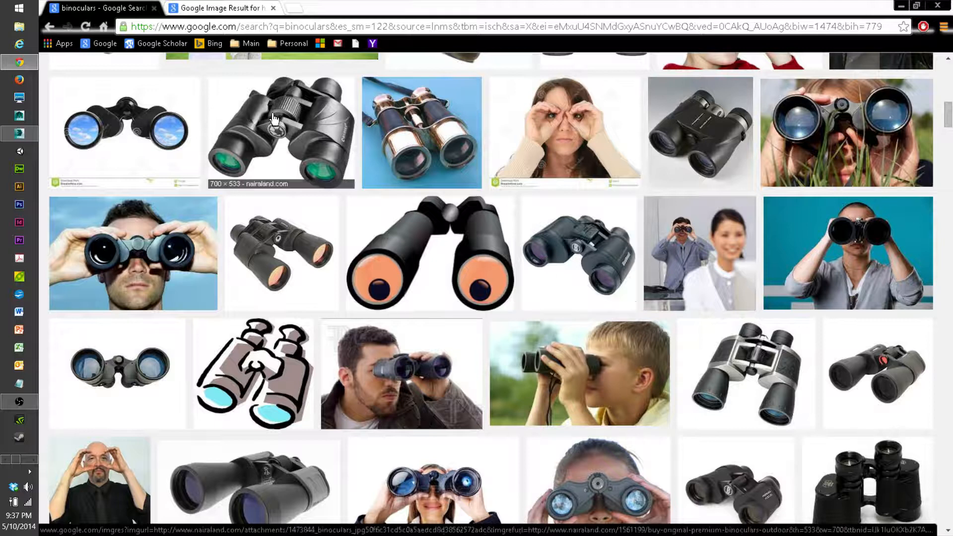
pyautogui.scroll(-5, 327, 168)
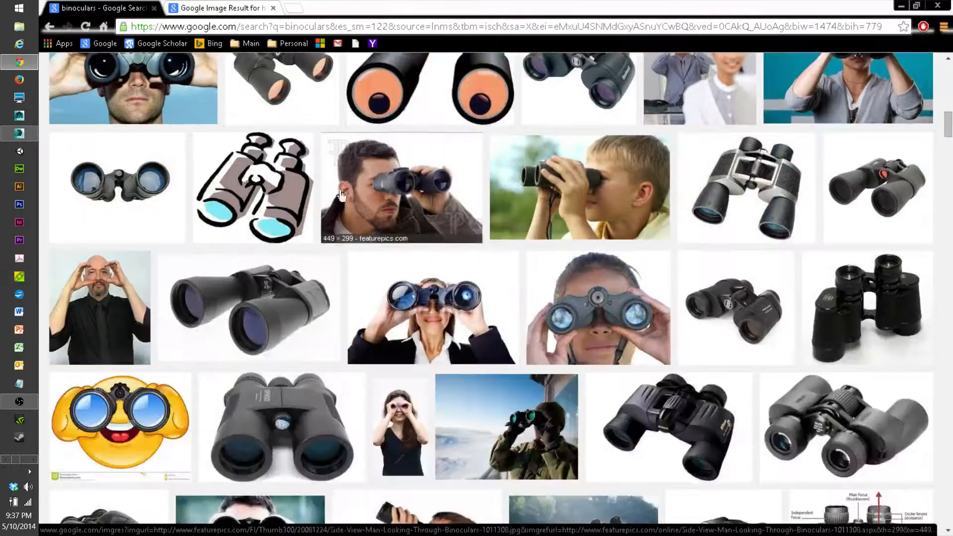
pyautogui.scroll(-5, 275, 253)
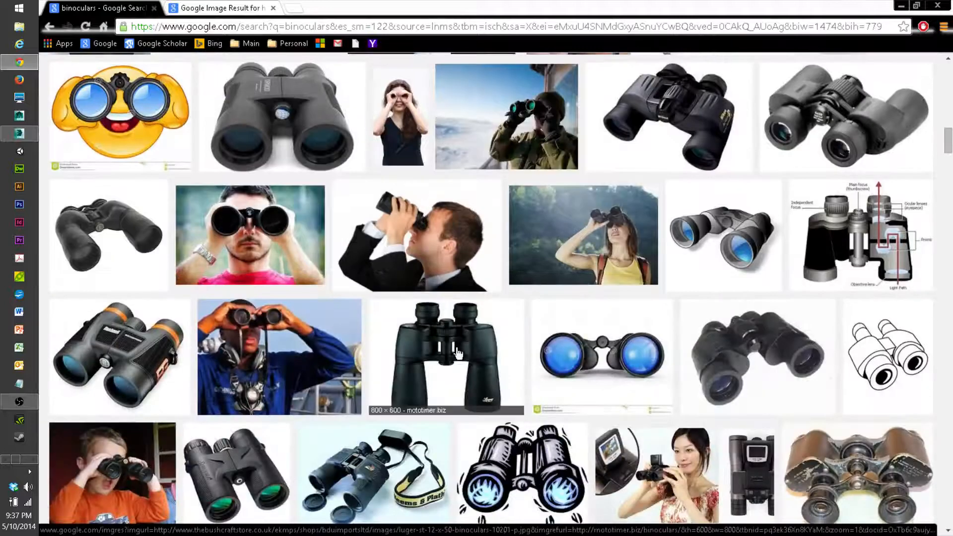
pyautogui.scroll(-5, 462, 358)
pyautogui.scroll(-3, 469, 273)
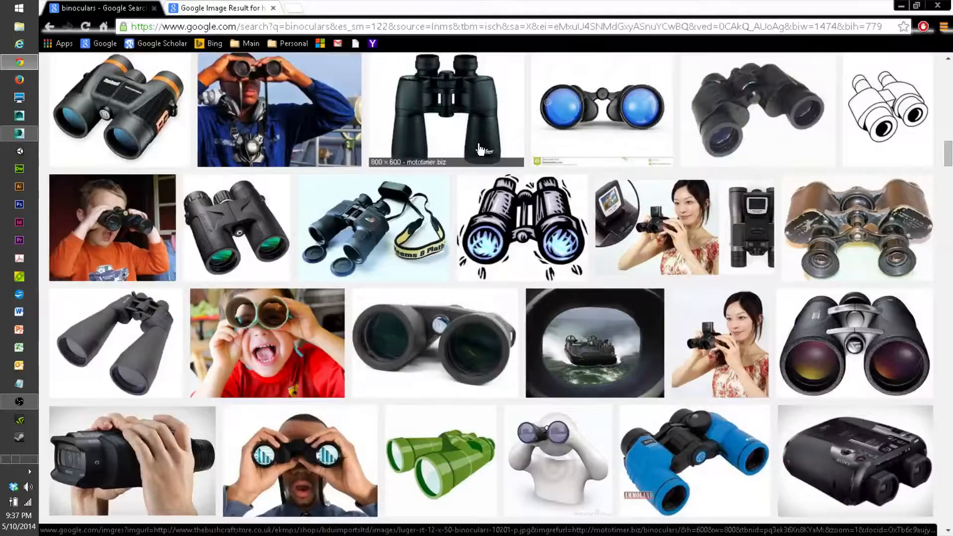
pyautogui.scroll(-4, 612, 181)
pyautogui.scroll(3, 612, 181)
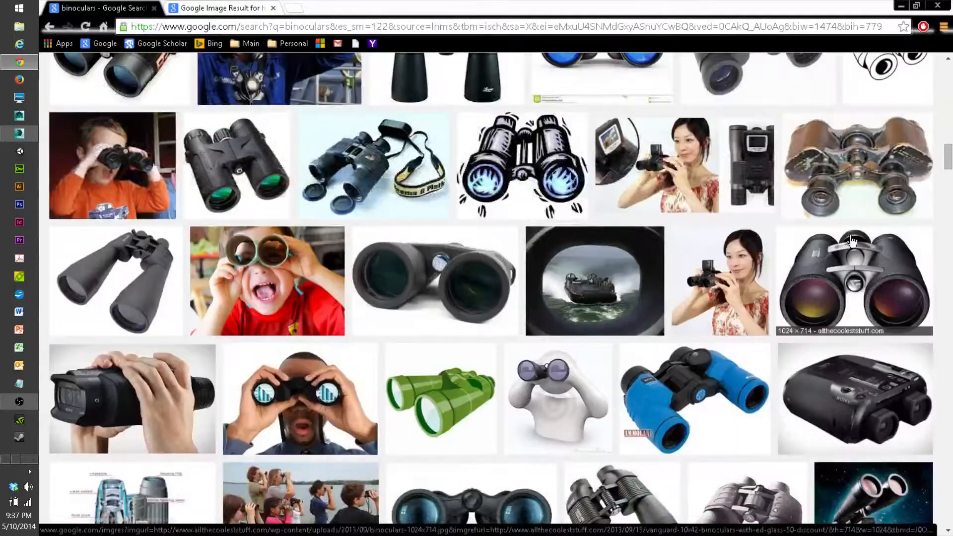
pyautogui.scroll(-7, 430, 283)
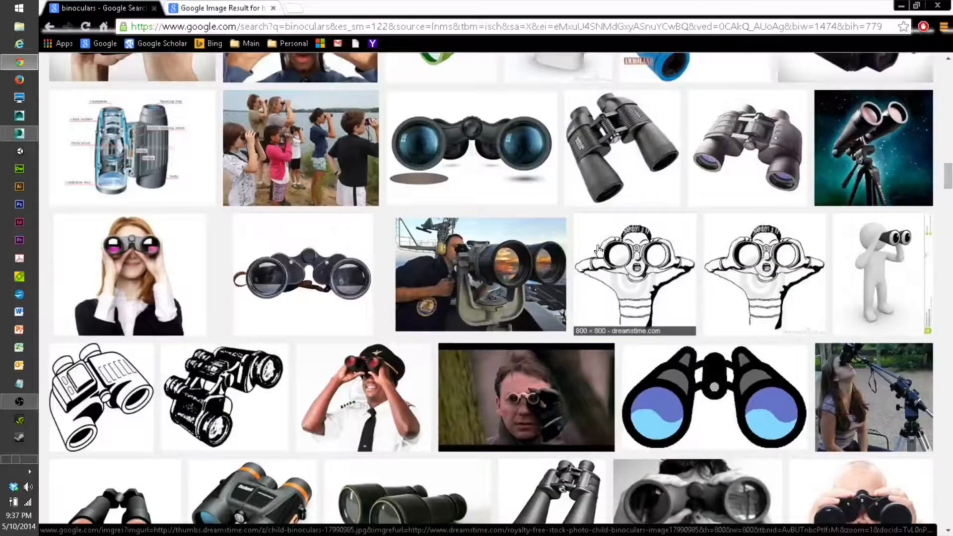
pyautogui.scroll(2, 627, 217)
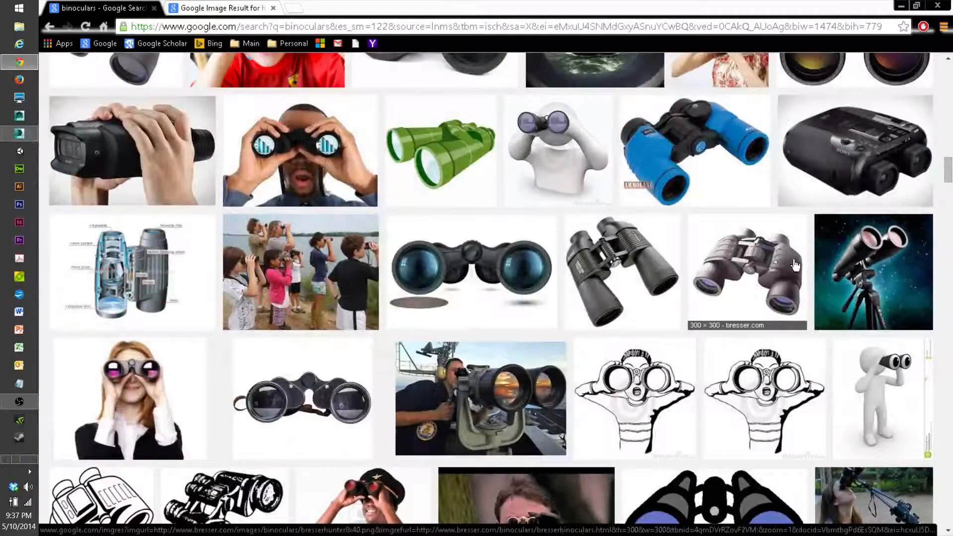
pyautogui.scroll(1, 690, 261)
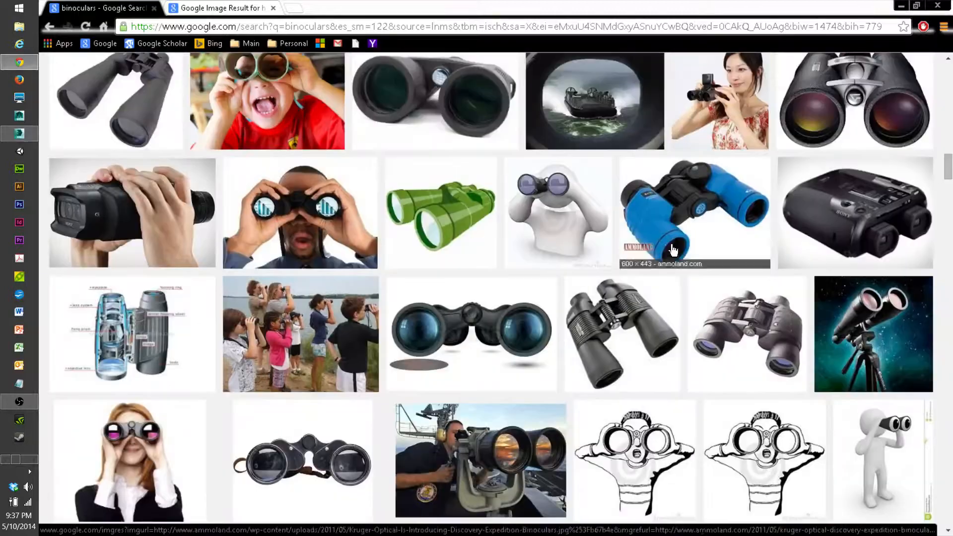
pyautogui.scroll(1, 710, 276)
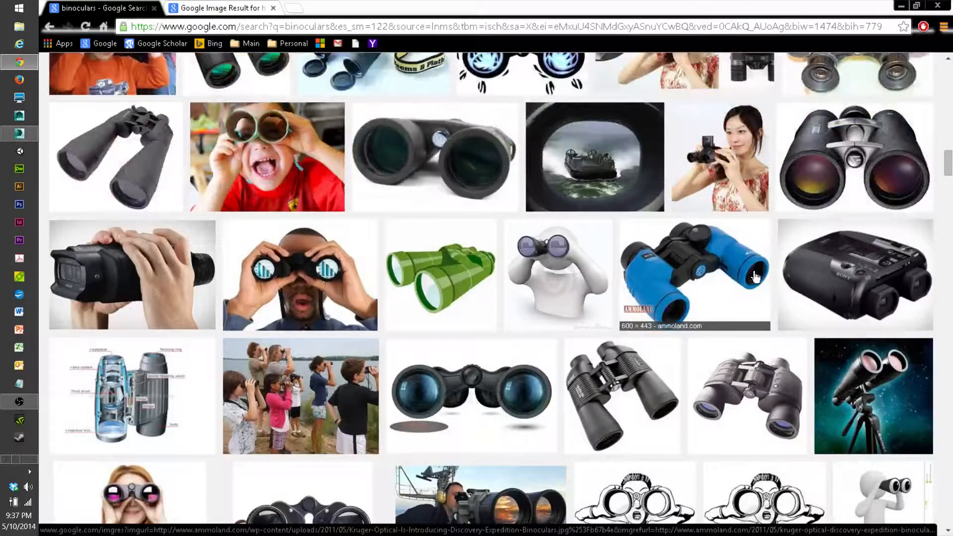
pyautogui.scroll(-3, 827, 273)
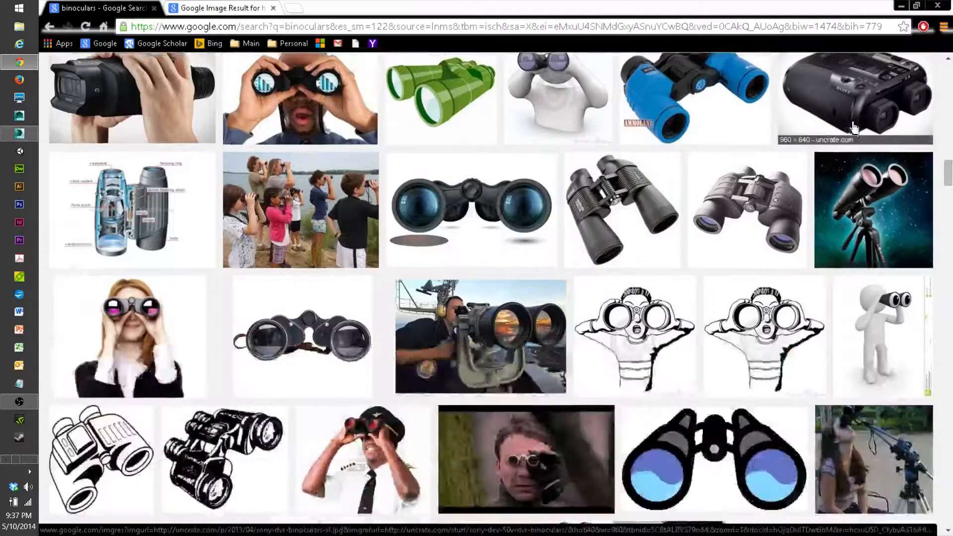
pyautogui.scroll(-8, 649, 244)
pyautogui.scroll(-10, 649, 245)
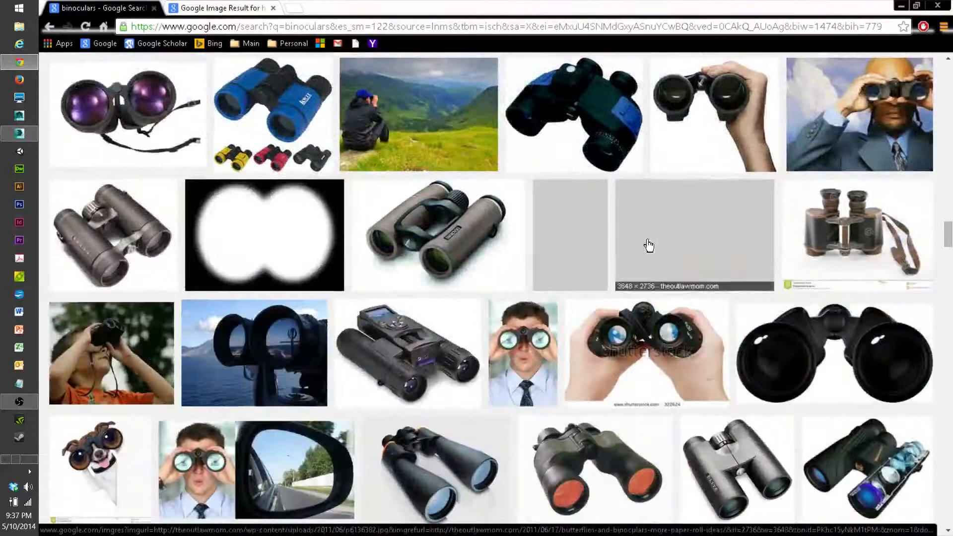
pyautogui.scroll(-1, 647, 245)
pyautogui.scroll(-10, 449, 286)
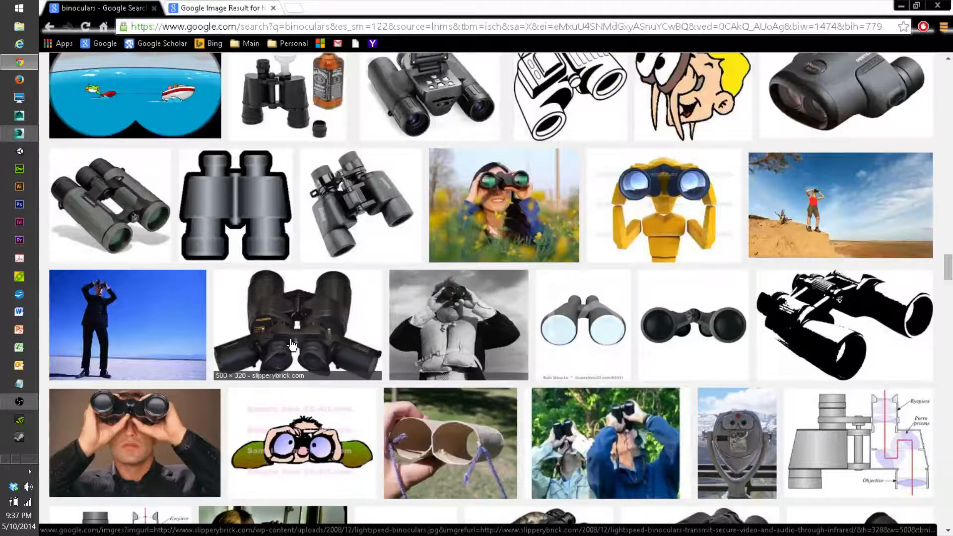
pyautogui.scroll(15, 354, 337)
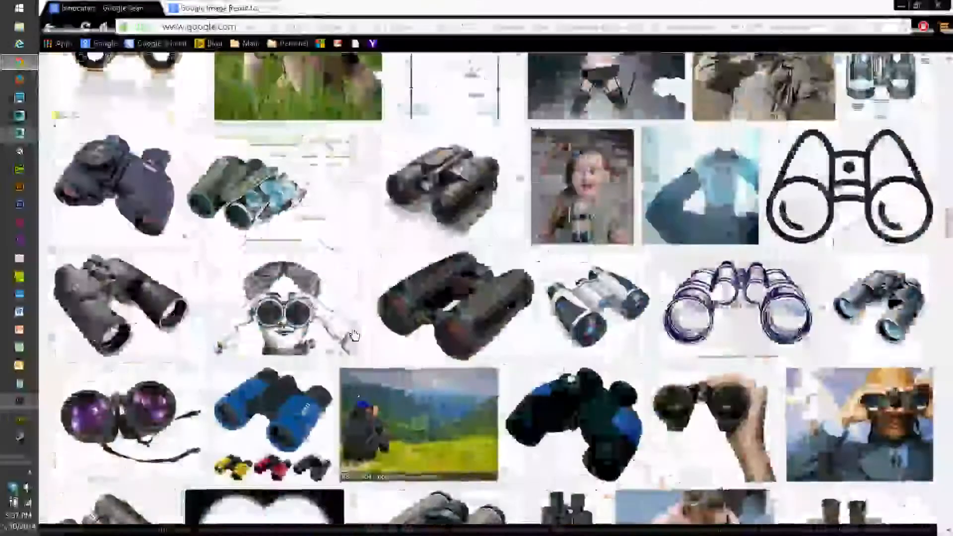
pyautogui.scroll(15, 355, 335)
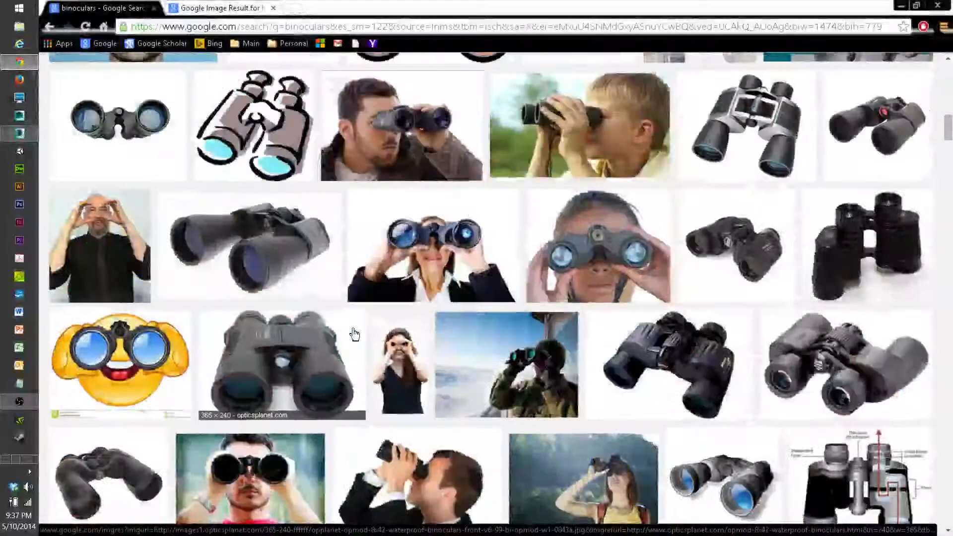
pyautogui.scroll(6, 355, 334)
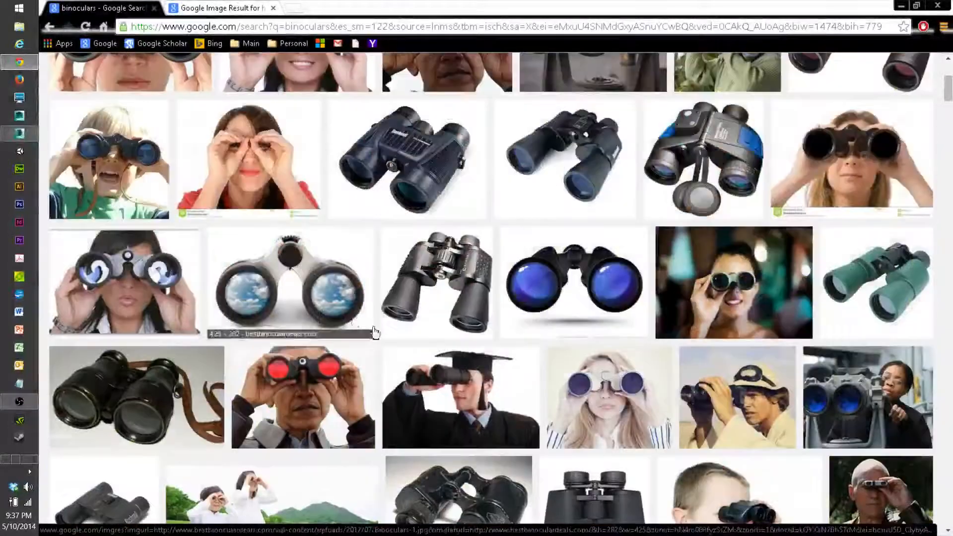
# Switch to 3ds Max and draw a cylinder in the Front view, radius about 8 and height about -34
pyautogui.click(31, 131)
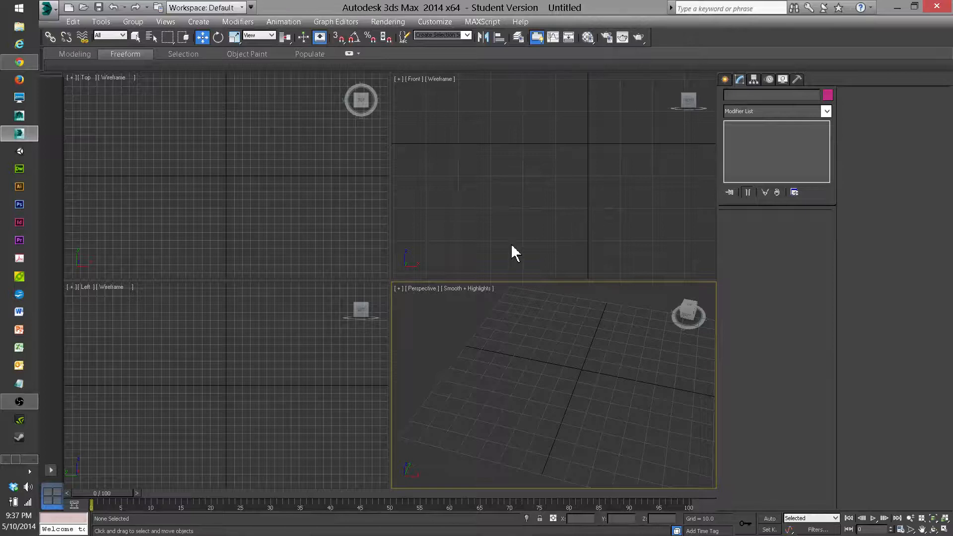
pyautogui.click(725, 81)
pyautogui.click(756, 180)
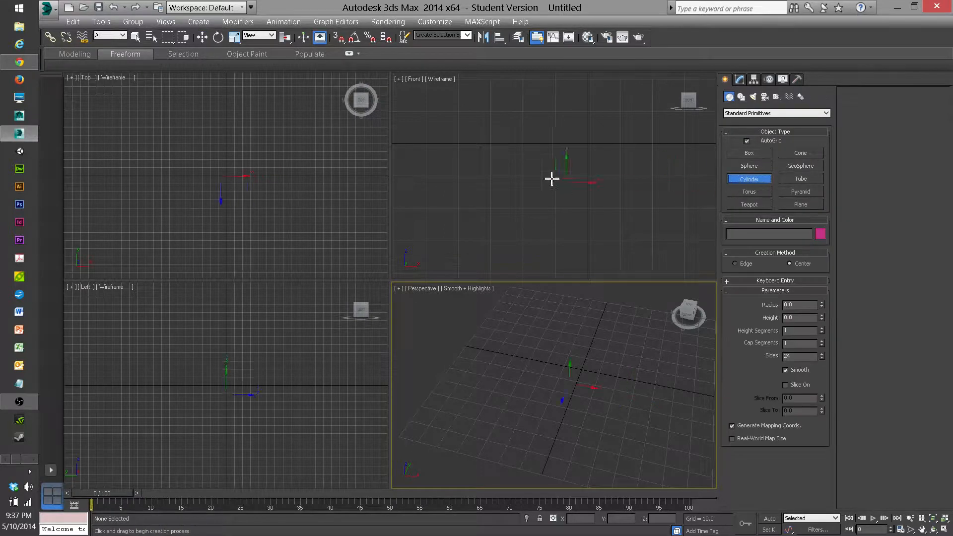
pyautogui.moveTo(576, 160); pyautogui.dragTo(559, 192, button='middle')
pyautogui.moveTo(507, 176); pyautogui.dragTo(530, 196)
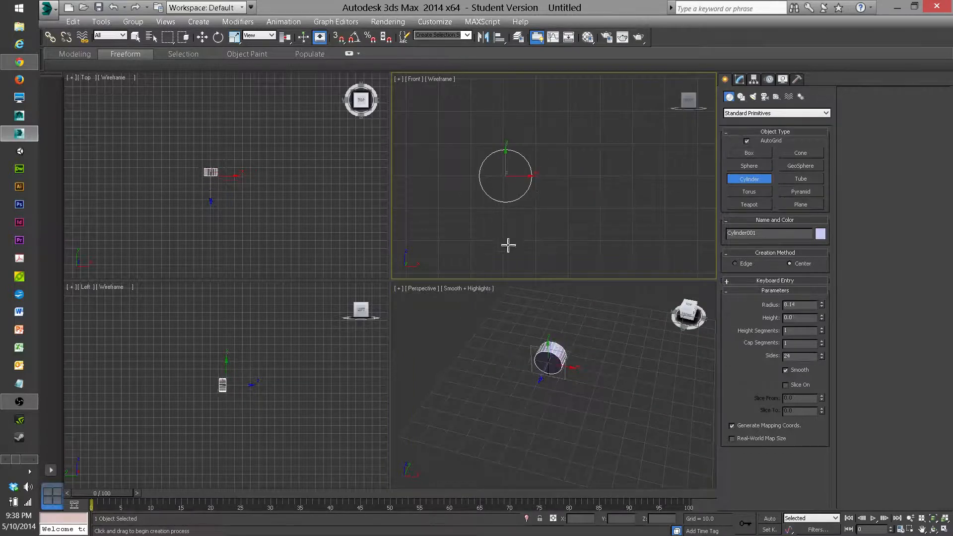
pyautogui.click(486, 306)
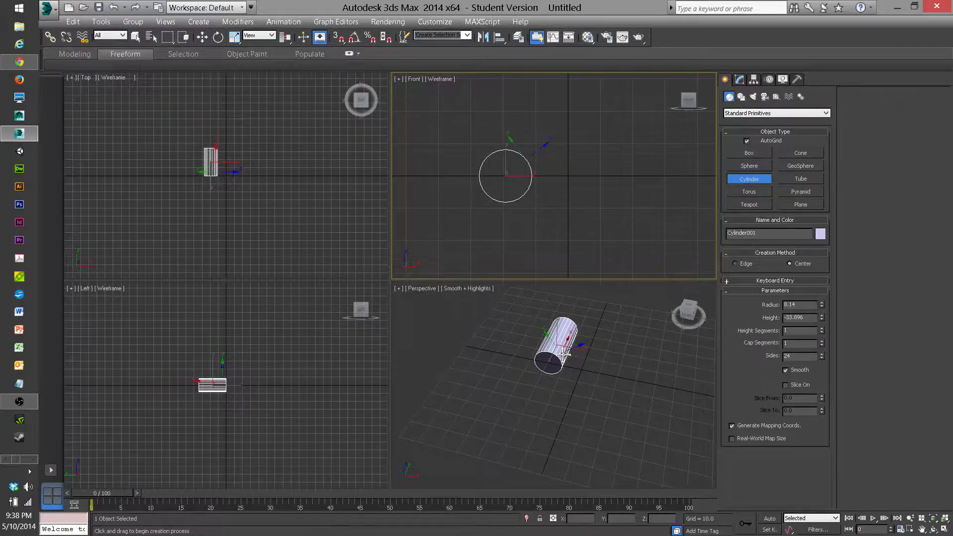
# Set the new cylinder's height segments to 5
pyautogui.click(822, 328)
pyautogui.click(822, 329)
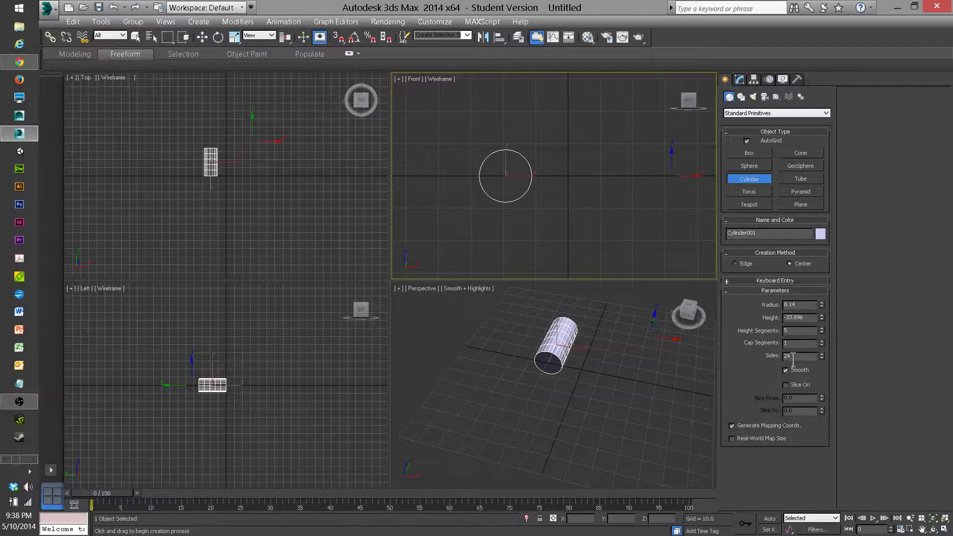
pyautogui.scroll(5, 518, 194)
pyautogui.moveTo(517, 193); pyautogui.dragTo(541, 227, button='middle')
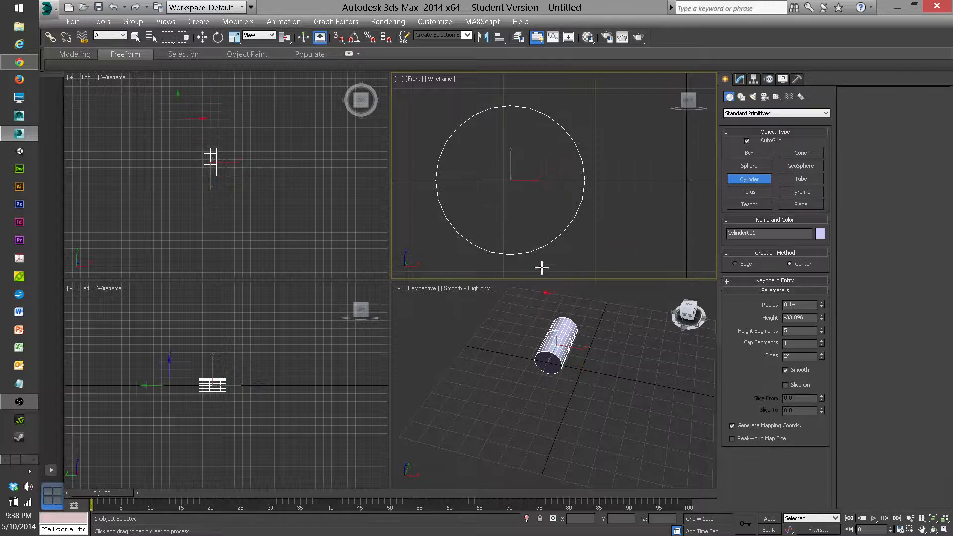
# Examine the cylinder in a maximized Perspective view and compare it with the binocular photos in Chrome
pyautogui.click(556, 340)
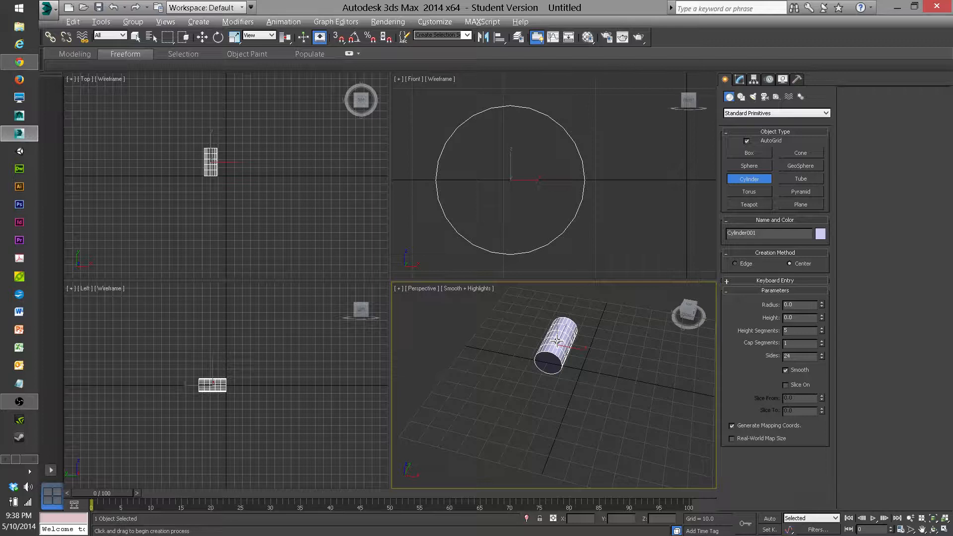
pyautogui.hotkey('alt', 'w')
pyautogui.keyDown('alt'); pyautogui.moveTo(392, 256); pyautogui.dragTo(426, 284, button='middle'); pyautogui.keyUp('alt')
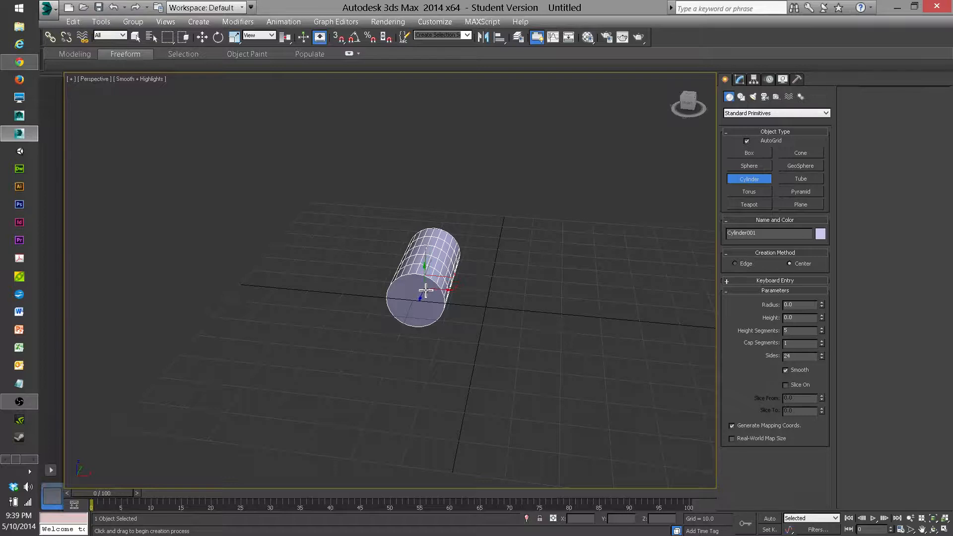
pyautogui.scroll(2, 419, 293)
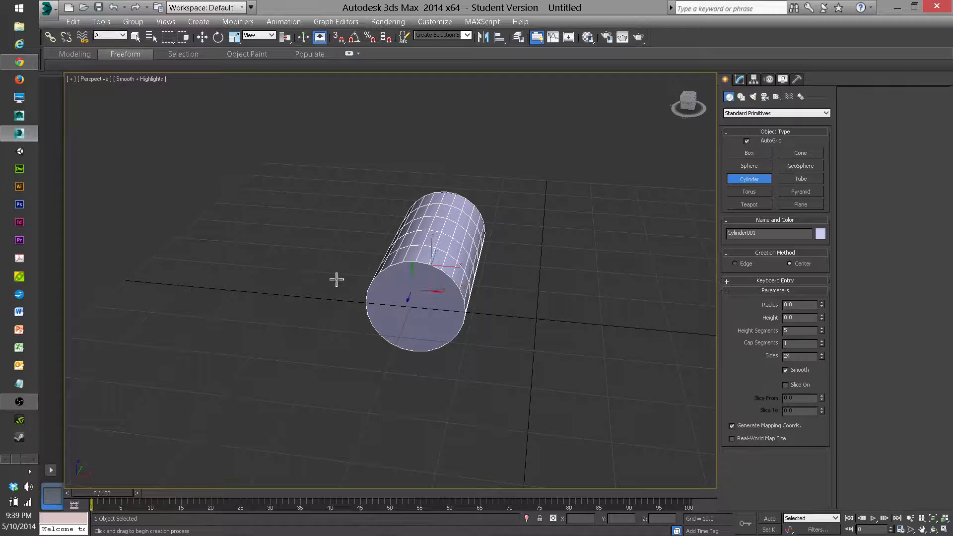
pyautogui.click(19, 62)
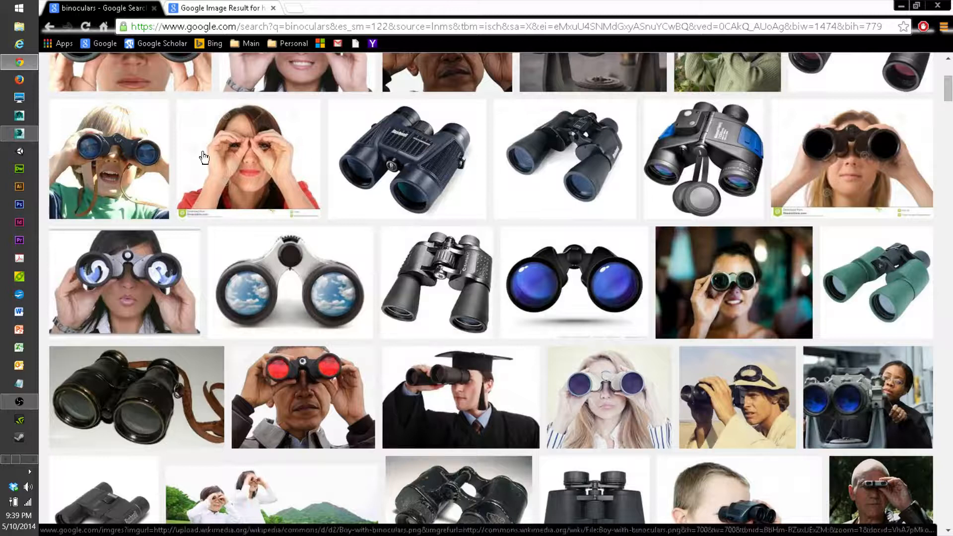
pyautogui.click(19, 133)
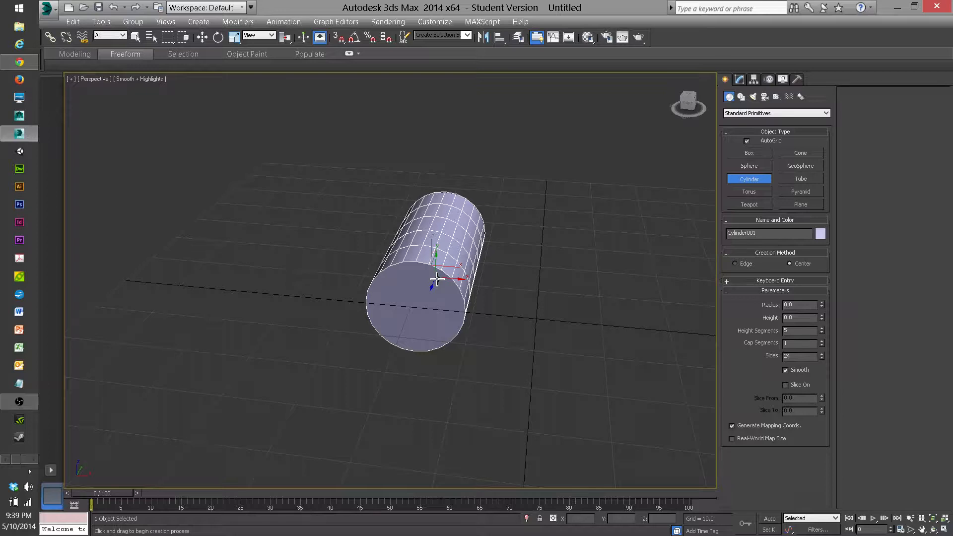
# Show the cylinder from the front and convert it to an Editable Poly
pyautogui.press('f')
pyautogui.scroll(8, 361, 280)
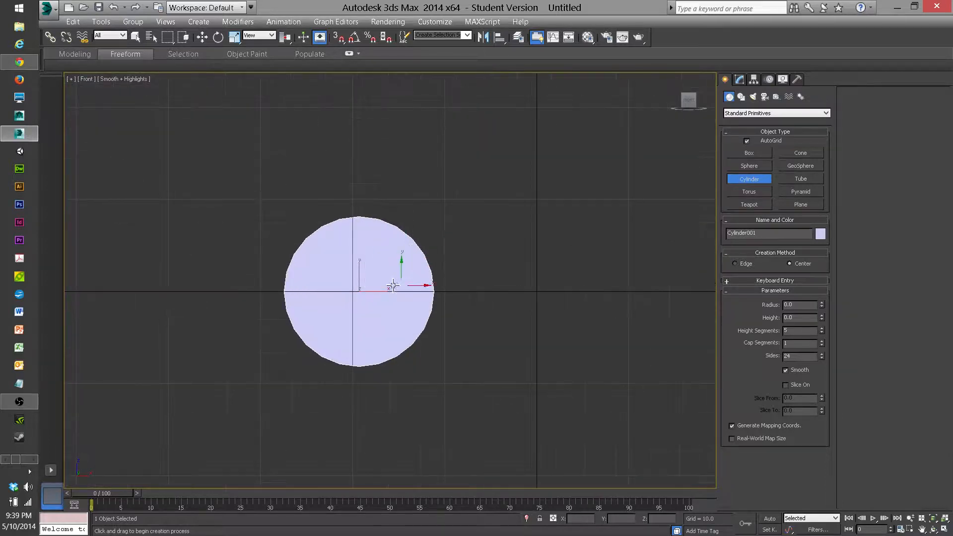
pyautogui.press('w')
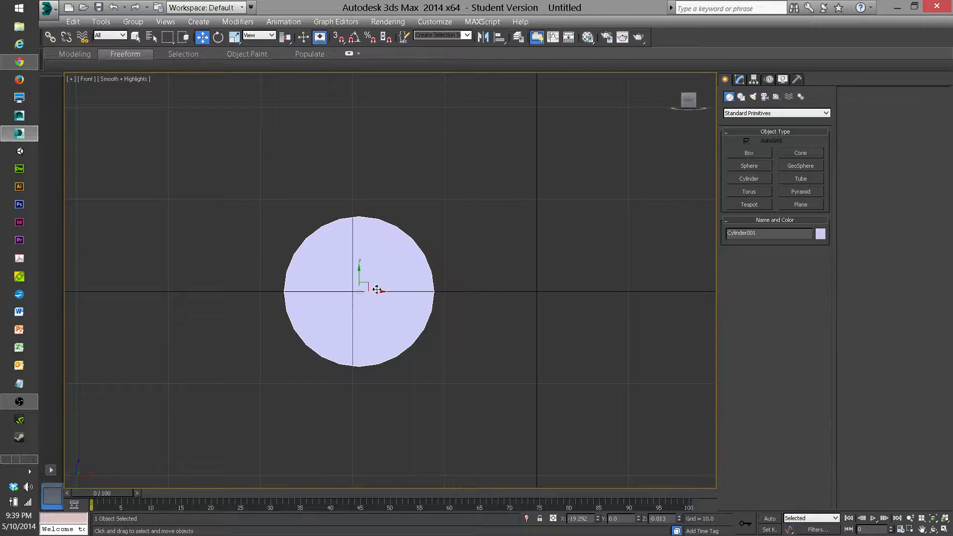
pyautogui.rightClick(377, 290)
pyautogui.moveTo(405, 403)
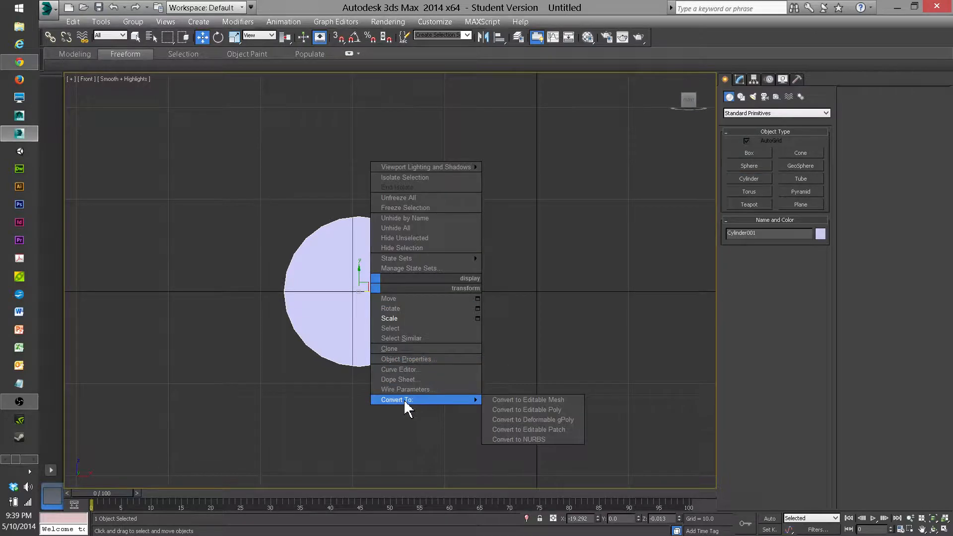
pyautogui.click(548, 410)
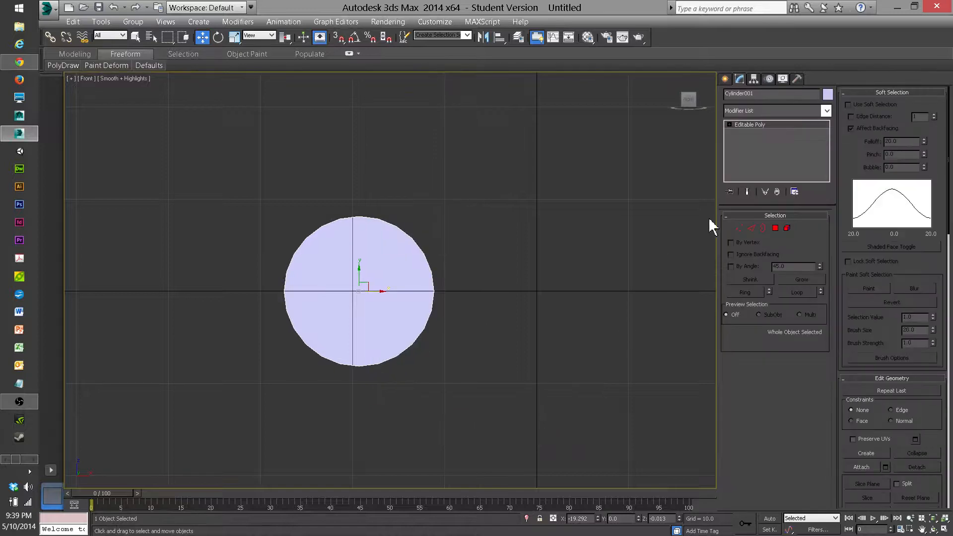
# Stretch the cylinder's profile diagonally by moving its upper-right vertices up and outward and shifting the lower-right vertices outward
pyautogui.click(740, 227)
pyautogui.moveTo(330, 189); pyautogui.dragTo(454, 308)
pyautogui.moveTo(406, 236); pyautogui.dragTo(456, 191)
pyautogui.click(489, 286)
pyautogui.moveTo(395, 287); pyautogui.dragTo(448, 318)
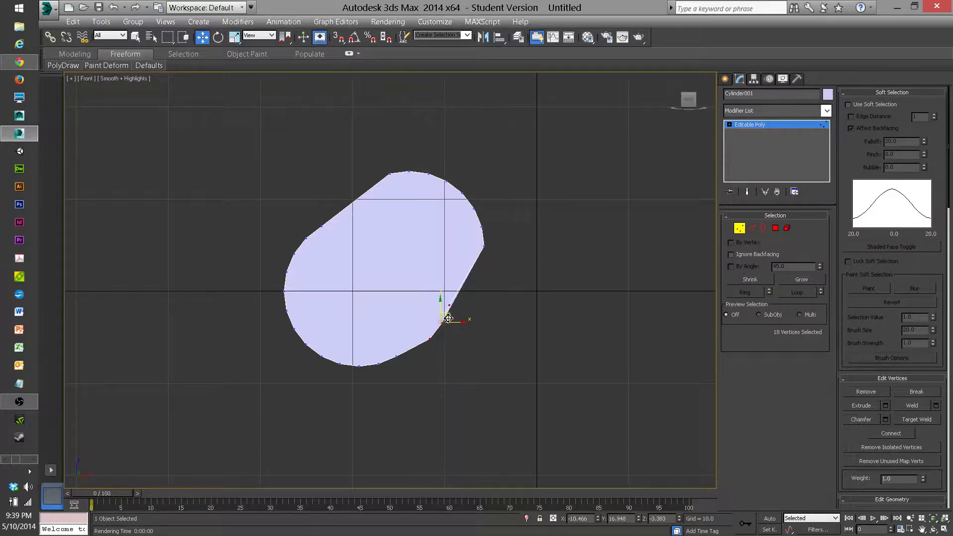
# Select the vertex slightly inside the stretched lower-right edge and examine that side of the mesh from an angle
pyautogui.click(451, 345)
pyautogui.scroll(2, 451, 344)
pyautogui.scroll(3, 451, 344)
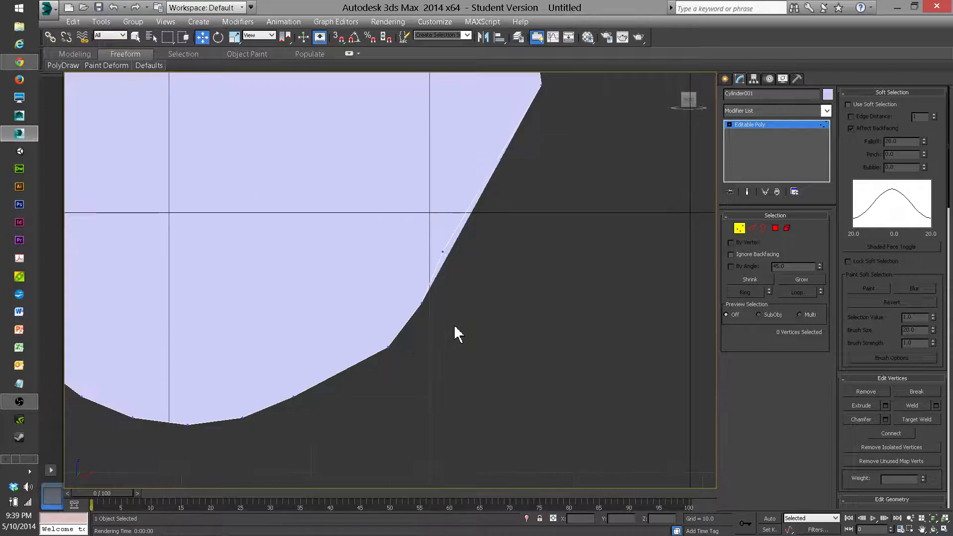
pyautogui.click(443, 252)
pyautogui.keyDown('alt'); pyautogui.moveTo(484, 262); pyautogui.dragTo(437, 238, button='middle'); pyautogui.keyUp('alt')
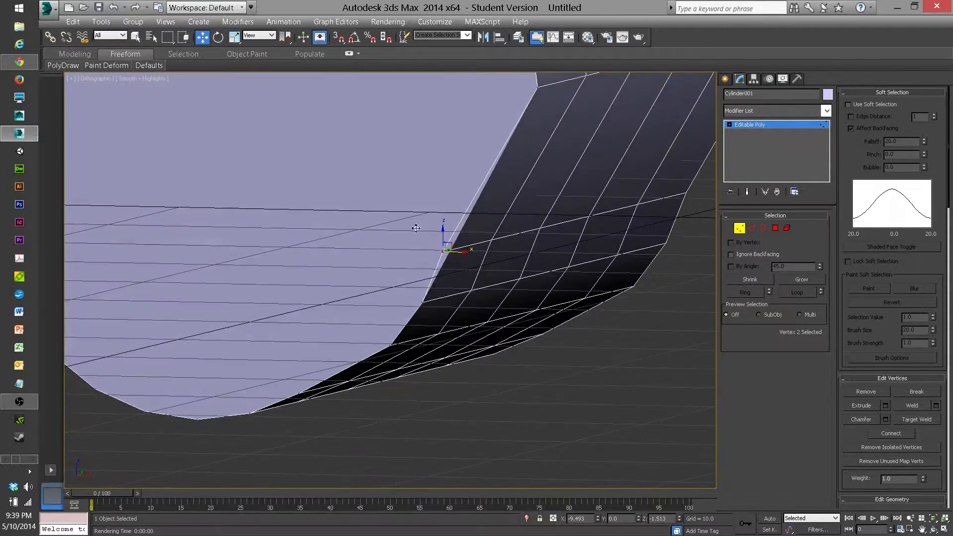
pyautogui.scroll(-5, 415, 218)
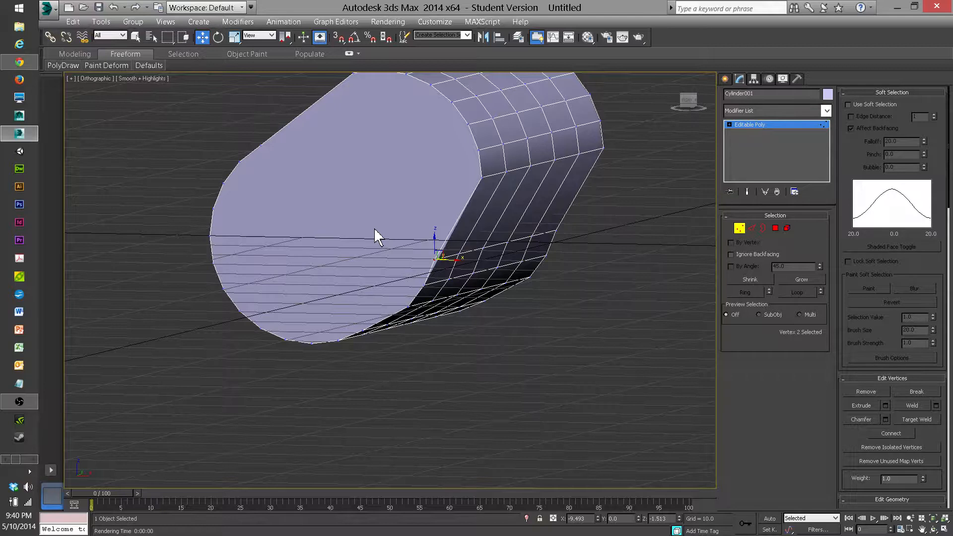
# Select the row of vertices just inside the lower-right edge in the Front view and shift it outward onto the outline
pyautogui.press('f')
pyautogui.scroll(8, 370, 287)
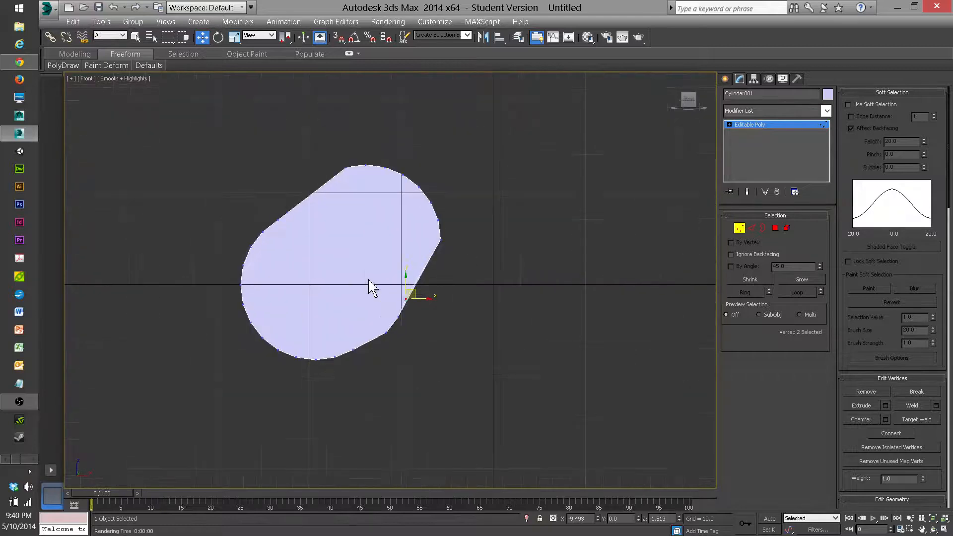
pyautogui.scroll(4, 375, 288)
pyautogui.click(555, 307)
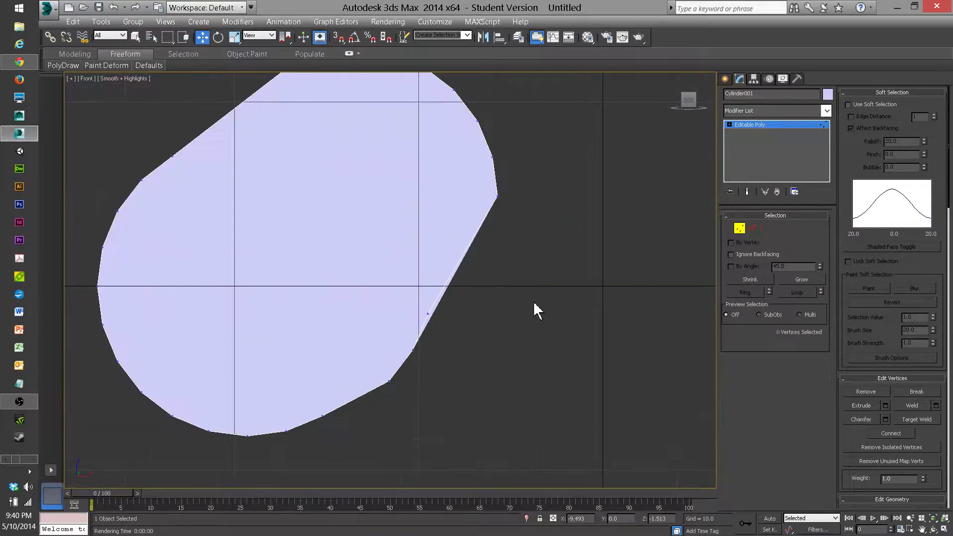
pyautogui.moveTo(473, 319); pyautogui.dragTo(445, 315)
pyautogui.moveTo(448, 314); pyautogui.dragTo(450, 314)
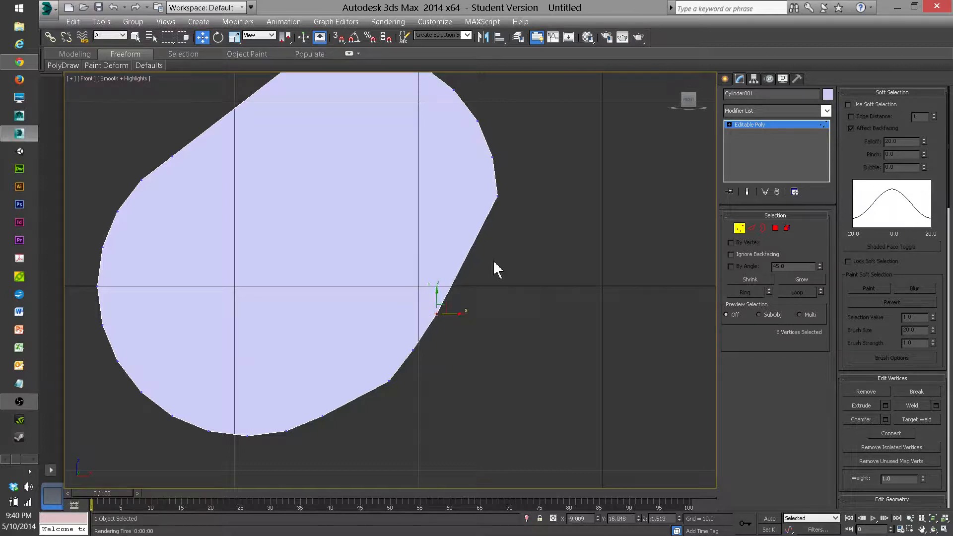
# Lower the two leftmost vertex rows on top of the upper lobe slightly to smooth its curve
pyautogui.moveTo(511, 253); pyautogui.dragTo(516, 300, button='middle')
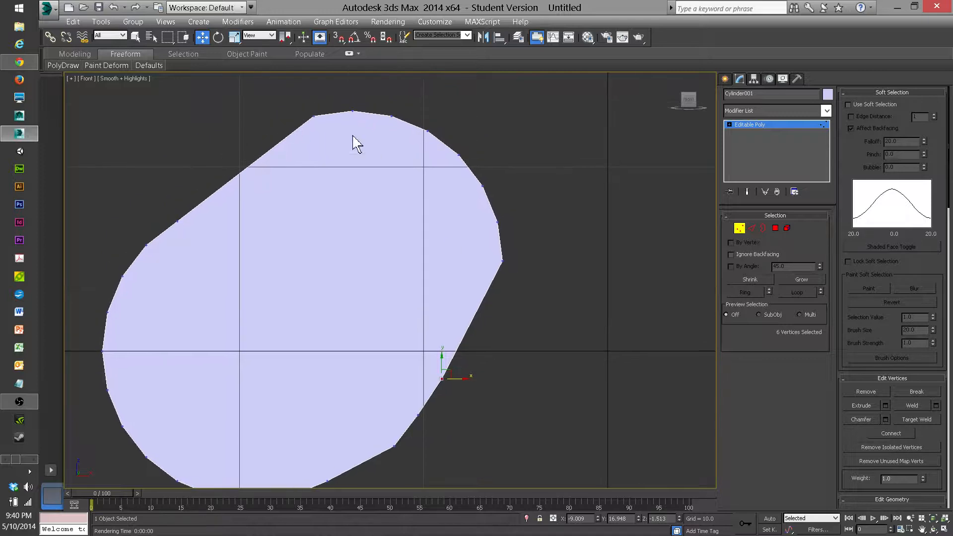
pyautogui.moveTo(288, 142); pyautogui.dragTo(315, 140, button='middle')
pyautogui.click(340, 113)
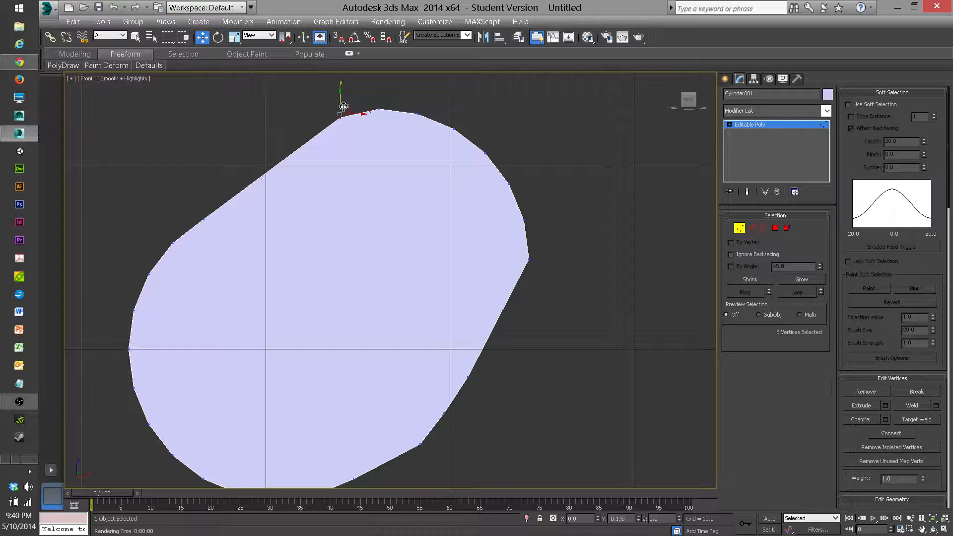
pyautogui.click(369, 98)
pyautogui.moveTo(367, 94); pyautogui.dragTo(397, 134)
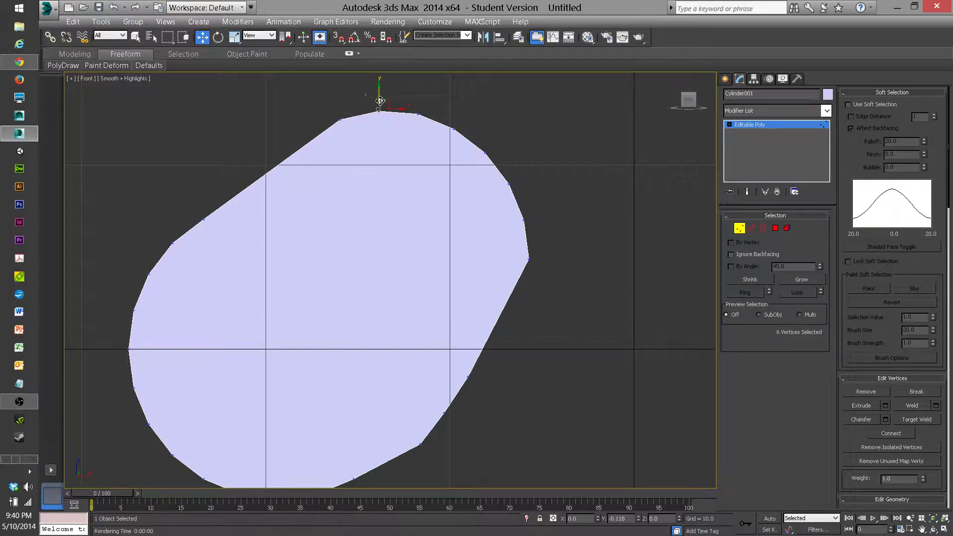
pyautogui.click(340, 119)
pyautogui.moveTo(341, 104); pyautogui.dragTo(381, 98)
pyautogui.click(380, 111)
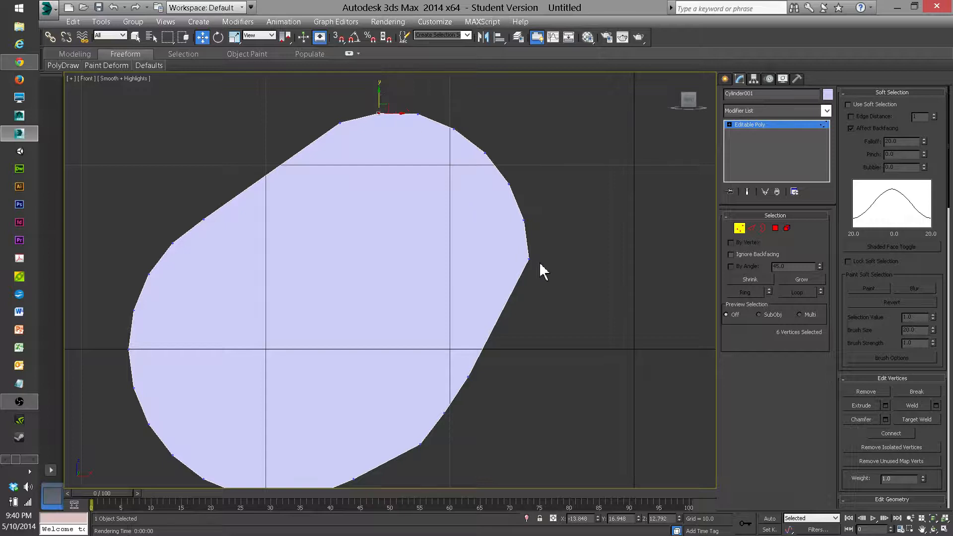
# Round the profile's lower-right side by shifting the lower lobe's vertices into an arc and adding one to the curve below the right corner
pyautogui.moveTo(517, 248); pyautogui.dragTo(546, 224)
pyautogui.moveTo(534, 281); pyautogui.dragTo(548, 182, button='middle')
pyautogui.moveTo(379, 409); pyautogui.dragTo(365, 355)
pyautogui.moveTo(391, 387); pyautogui.dragTo(401, 387)
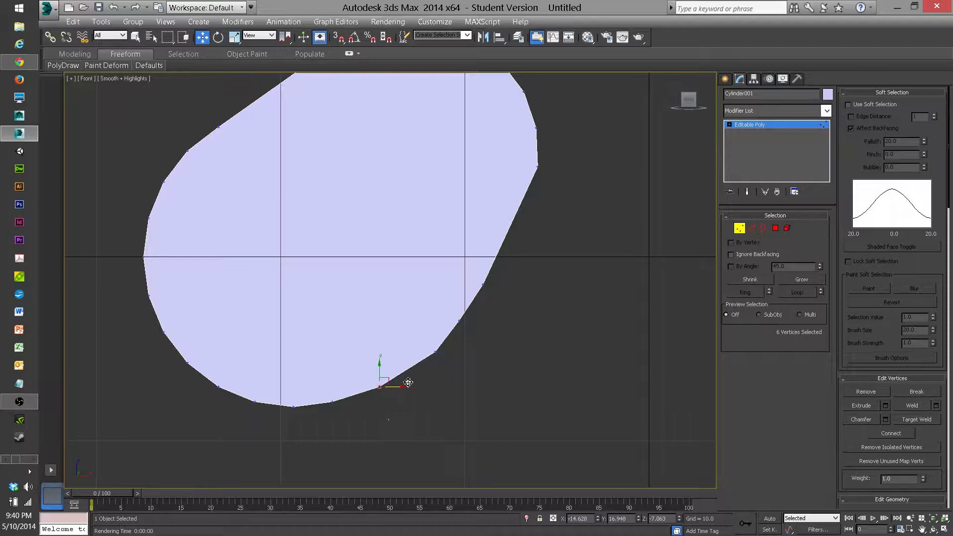
pyautogui.moveTo(450, 368); pyautogui.dragTo(461, 324)
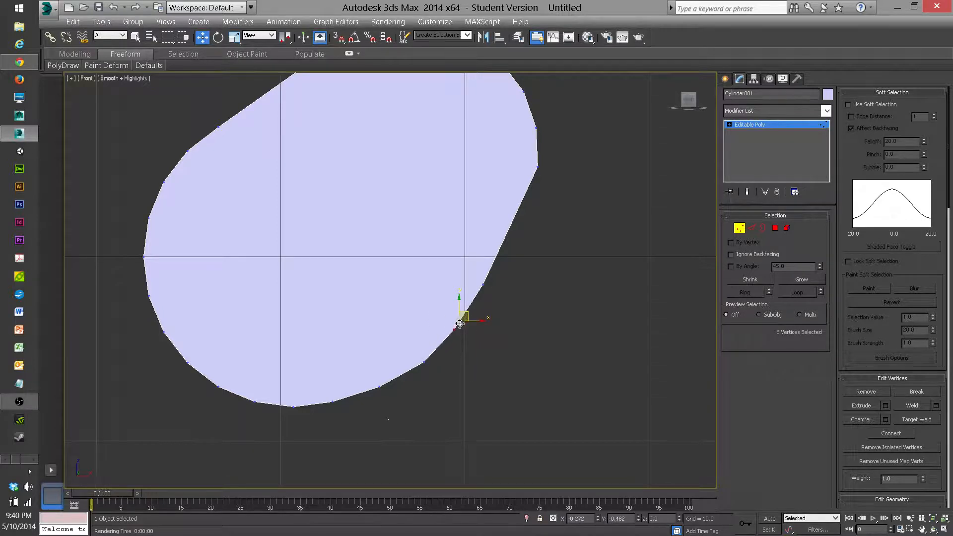
pyautogui.moveTo(494, 293); pyautogui.dragTo(537, 195)
pyautogui.click(520, 243)
pyautogui.moveTo(520, 243); pyautogui.dragTo(518, 310, button='middle')
pyautogui.scroll(-2, 516, 311)
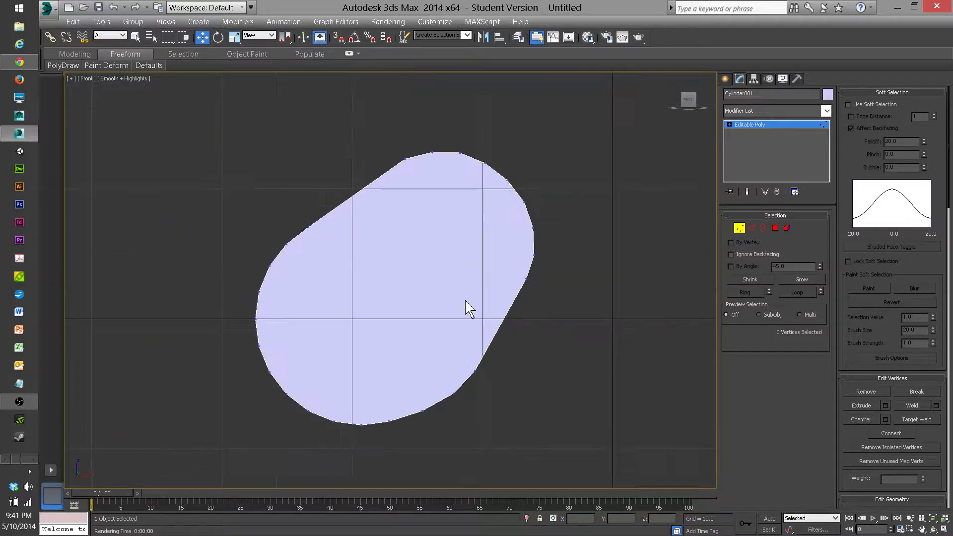
# Select the body's back end-cap polygon and enable soft selection with a falloff of 22.6
pyautogui.keyDown('alt'); pyautogui.moveTo(415, 255); pyautogui.dragTo(384, 279, button='middle'); pyautogui.keyUp('alt')
pyautogui.scroll(-2, 401, 285)
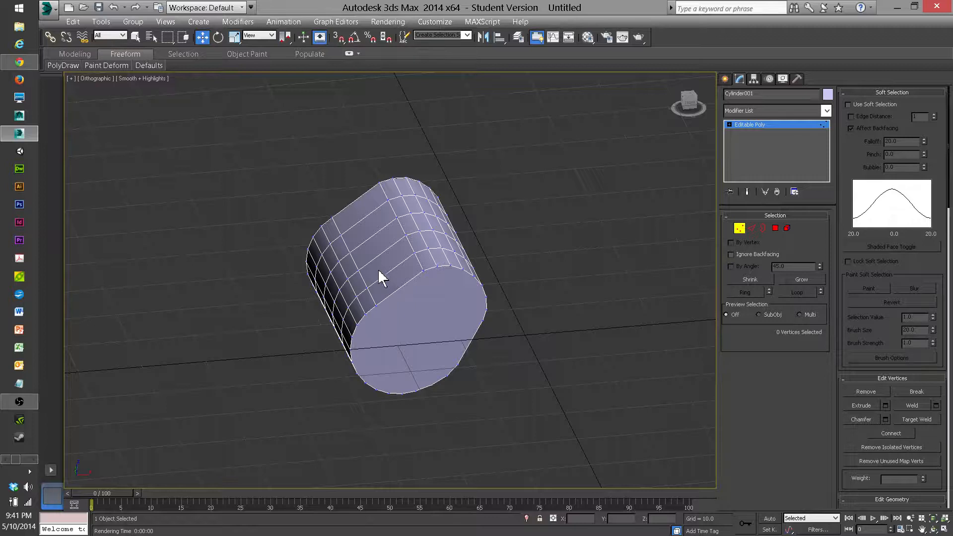
pyautogui.click(776, 228)
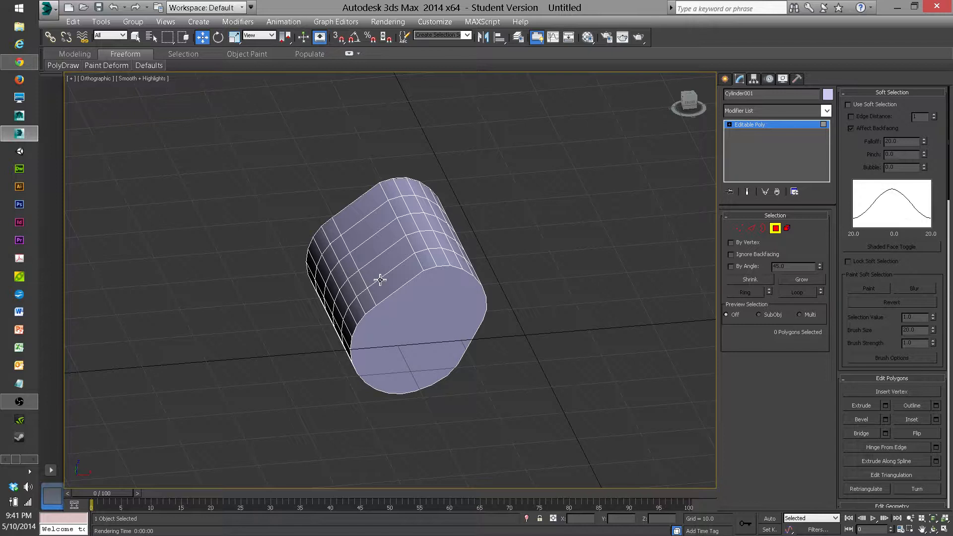
pyautogui.moveTo(374, 280)
pyautogui.keyDown('alt'); pyautogui.mouseDown(button='middle')
pyautogui.moveTo(318, 271)
pyautogui.moveTo(476, 264)
pyautogui.moveTo(349, 291)
pyautogui.moveTo(383, 293)
pyautogui.mouseUp(button='middle'); pyautogui.keyUp('alt')
pyautogui.click(321, 297)
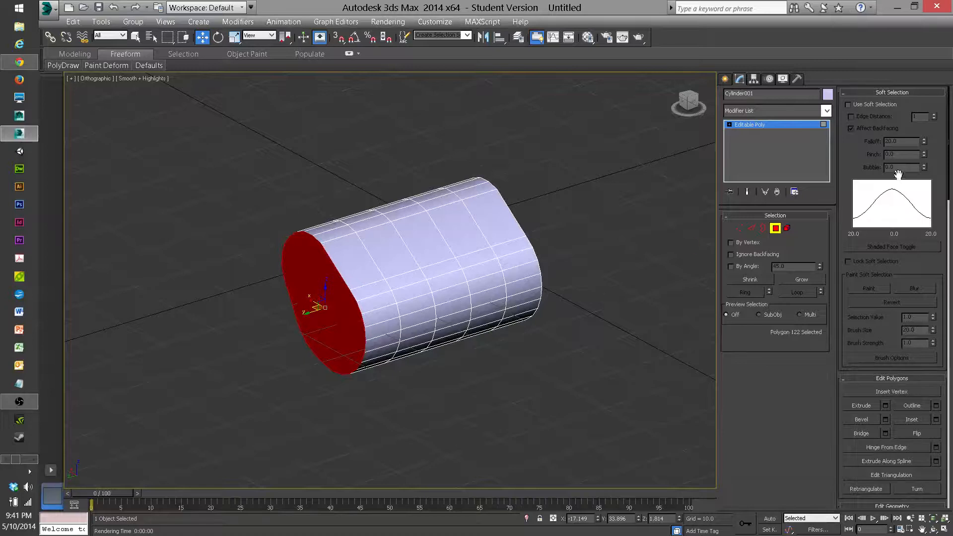
pyautogui.click(849, 105)
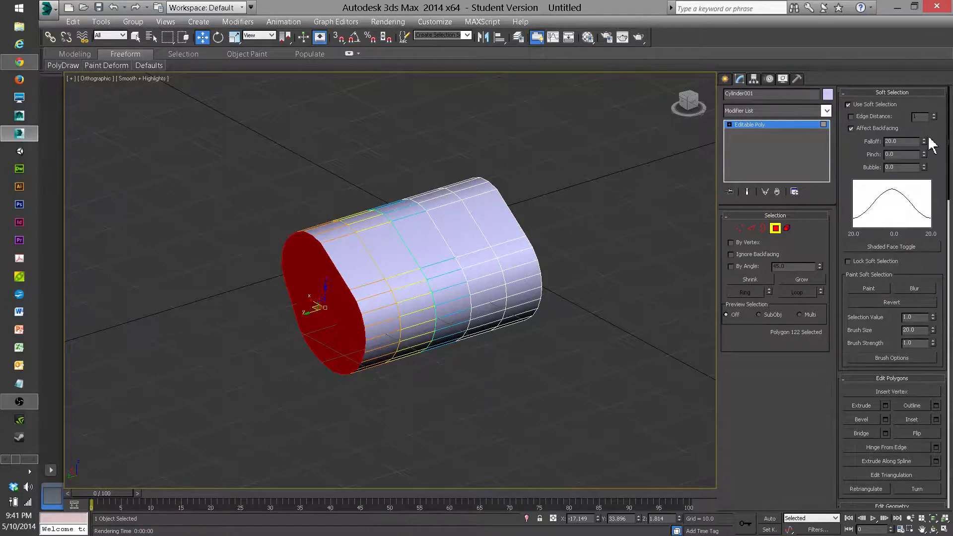
pyautogui.moveTo(924, 144); pyautogui.dragTo(925, 137)
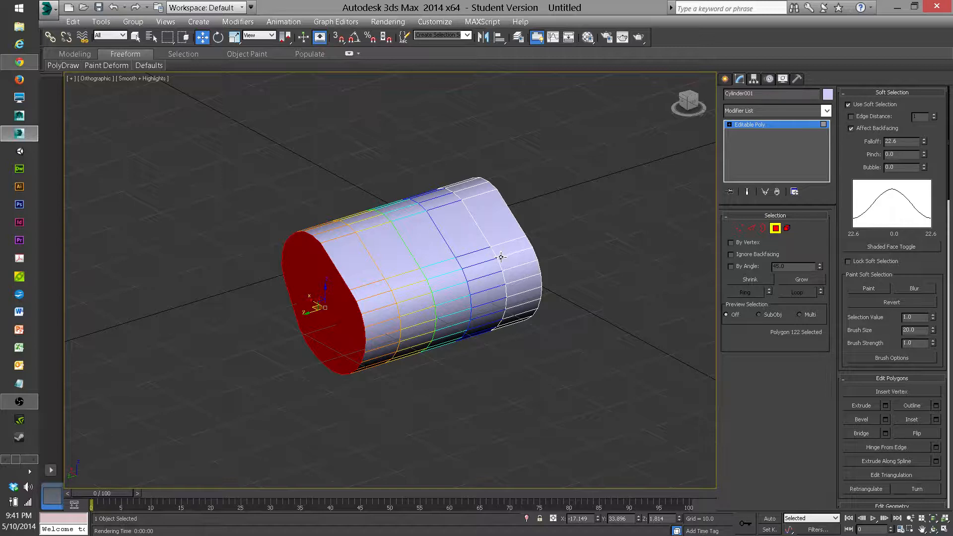
# Scale the back end cap down to taper the body, and fine-tune its size in the Back view
pyautogui.keyDown('alt'); pyautogui.moveTo(413, 279); pyautogui.dragTo(391, 295, button='middle'); pyautogui.keyUp('alt')
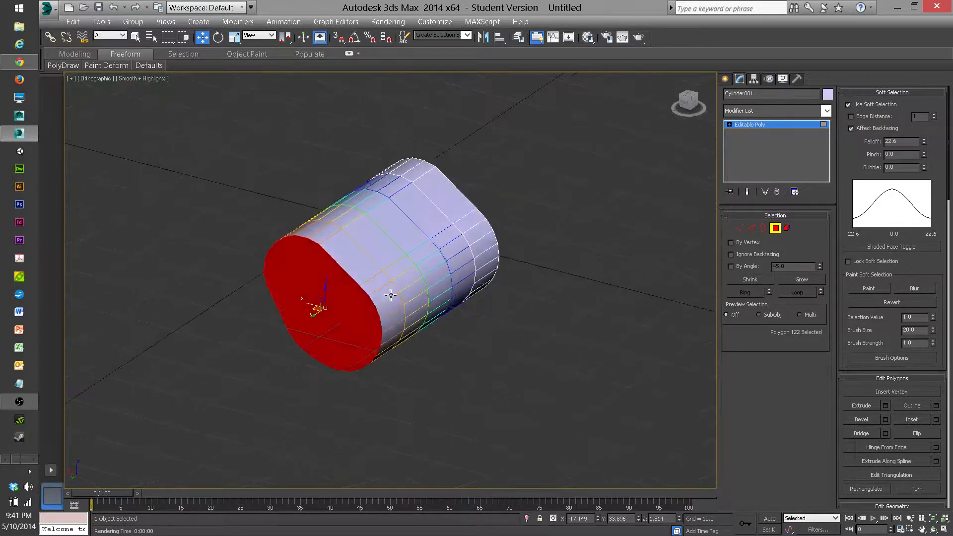
pyautogui.press('r')
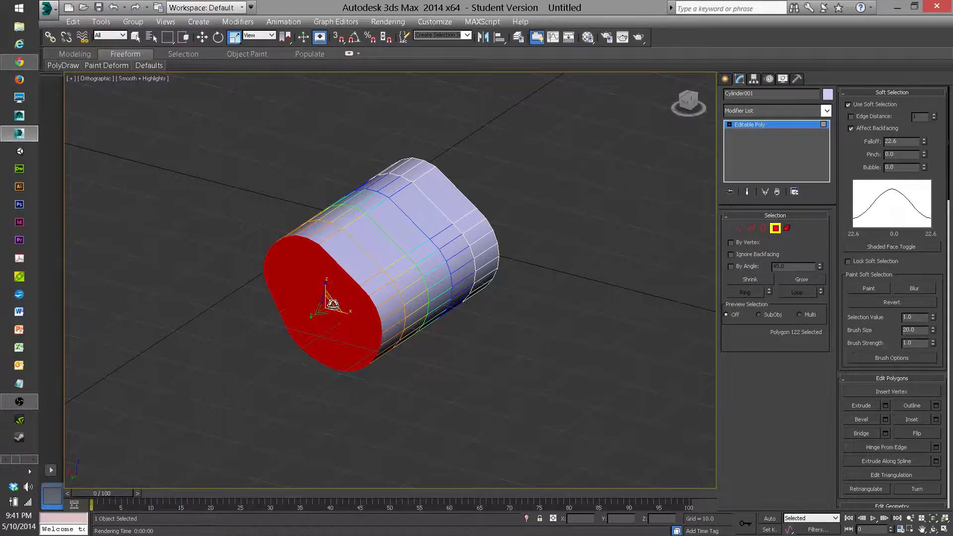
pyautogui.moveTo(333, 304); pyautogui.dragTo(323, 310)
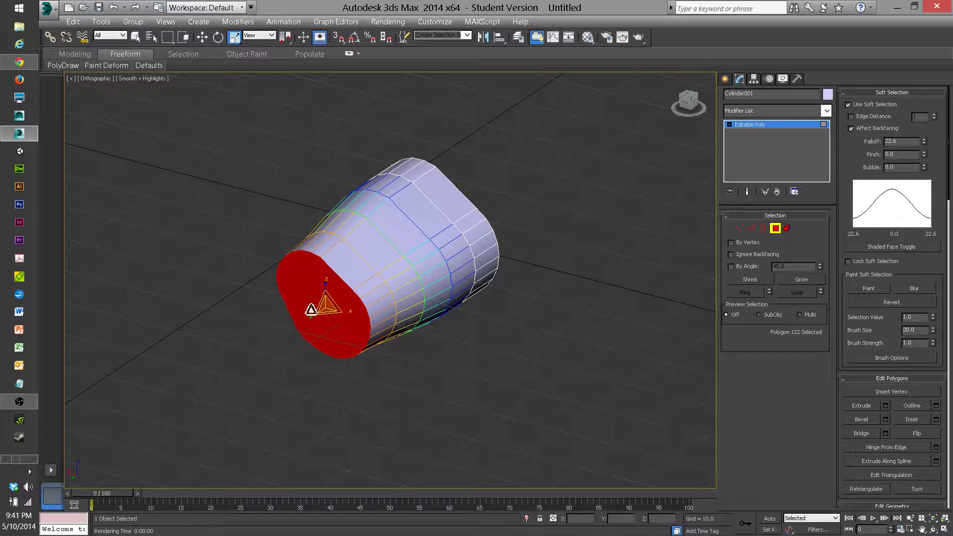
pyautogui.click(688, 108)
pyautogui.moveTo(504, 218); pyautogui.dragTo(523, 292, button='middle')
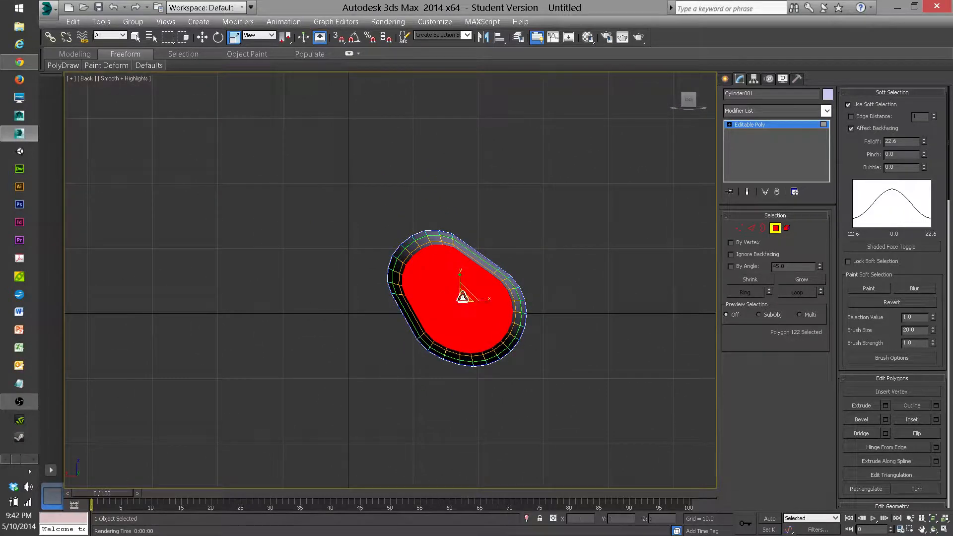
pyautogui.moveTo(471, 295); pyautogui.dragTo(473, 292)
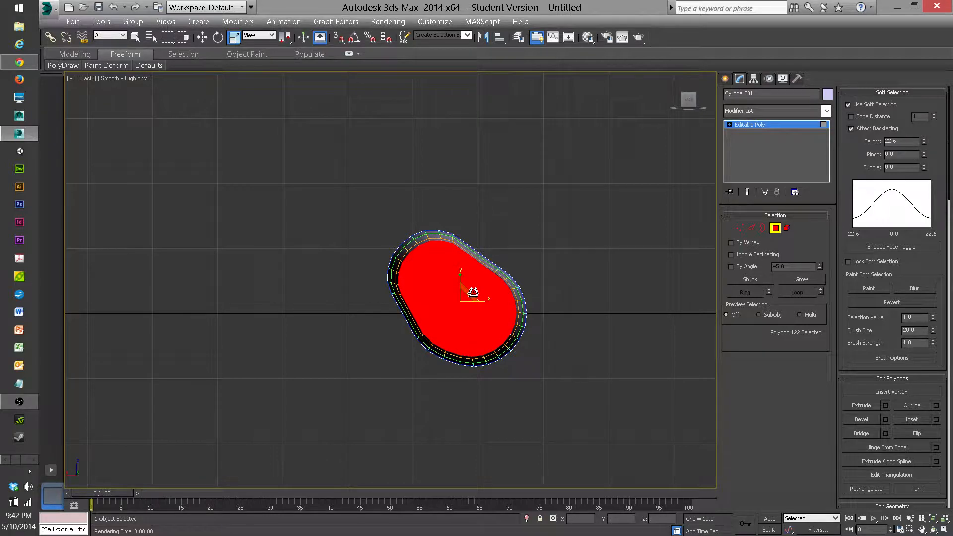
# Move the back end cap off-centre to about X -15.7, Z 2.7, and inward along Y to about 30.0
pyautogui.press('w')
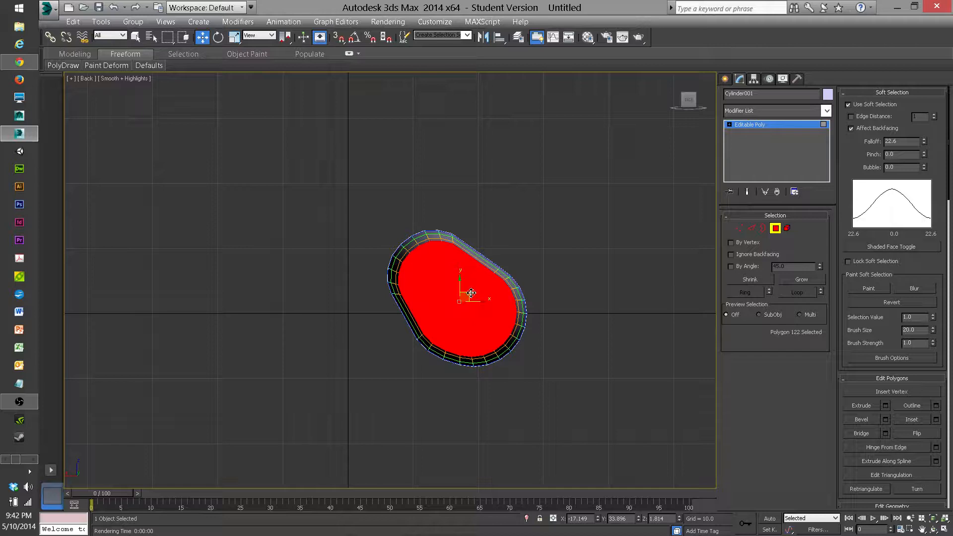
pyautogui.moveTo(466, 295); pyautogui.dragTo(458, 290)
pyautogui.keyDown('alt'); pyautogui.moveTo(475, 274); pyautogui.dragTo(525, 303, button='middle'); pyautogui.keyUp('alt')
pyautogui.scroll(-3, 407, 302)
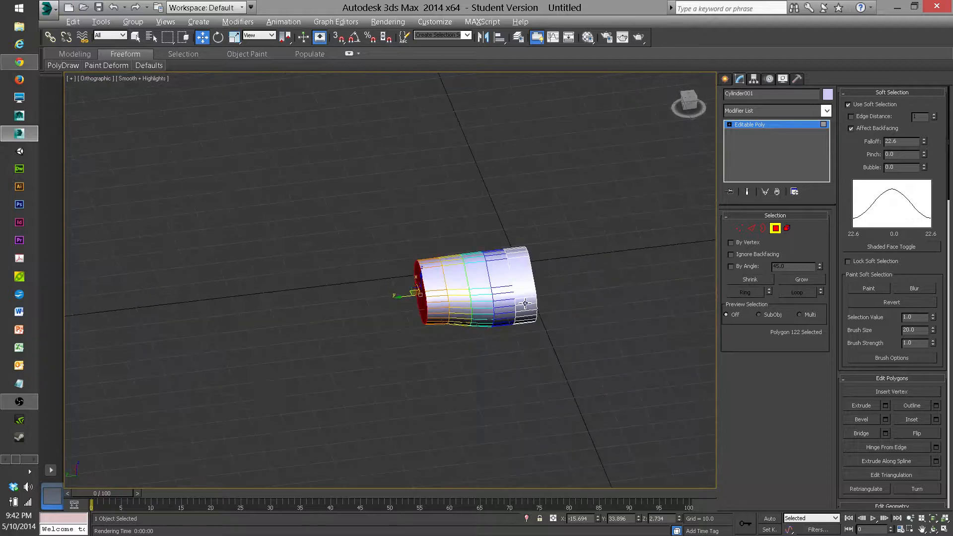
pyautogui.scroll(2, 521, 306)
pyautogui.moveTo(499, 295)
pyautogui.keyDown('alt'); pyautogui.mouseDown(button='middle')
pyautogui.moveTo(534, 281)
pyautogui.moveTo(492, 297)
pyautogui.mouseUp(button='middle'); pyautogui.keyUp('alt')
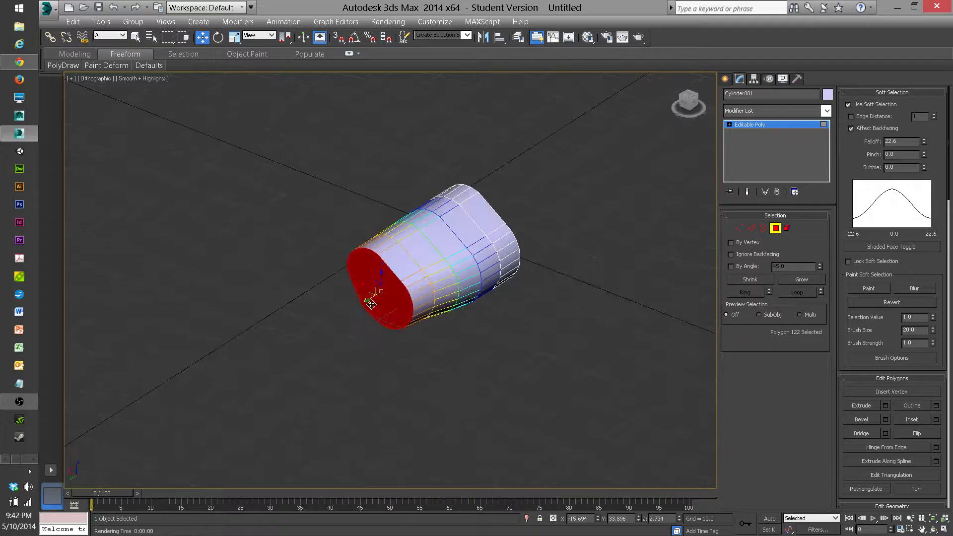
pyautogui.moveTo(369, 304); pyautogui.dragTo(380, 300)
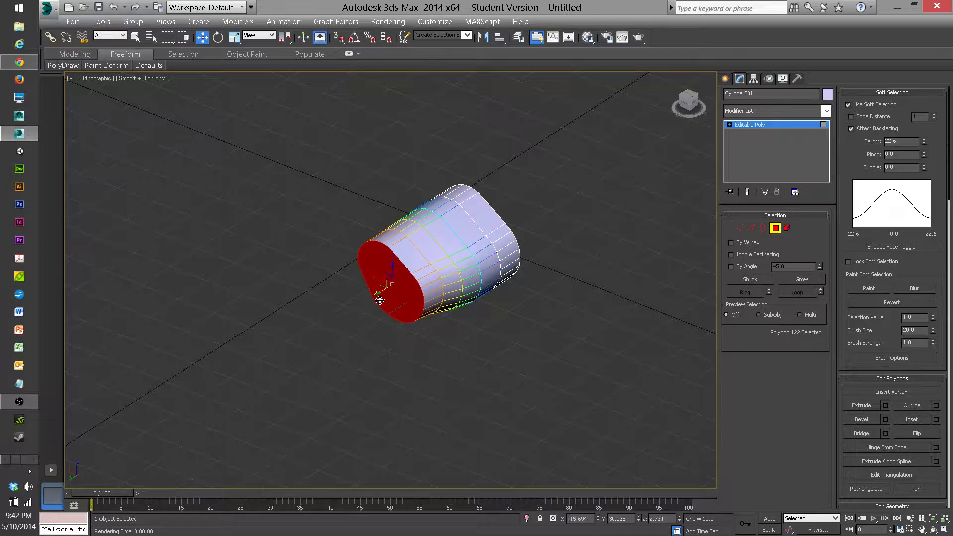
# Examine the tapered body from several angles and compare it with the binocular photos in Chrome
pyautogui.keyDown('alt'); pyautogui.moveTo(380, 300); pyautogui.dragTo(403, 311, button='middle'); pyautogui.keyUp('alt')
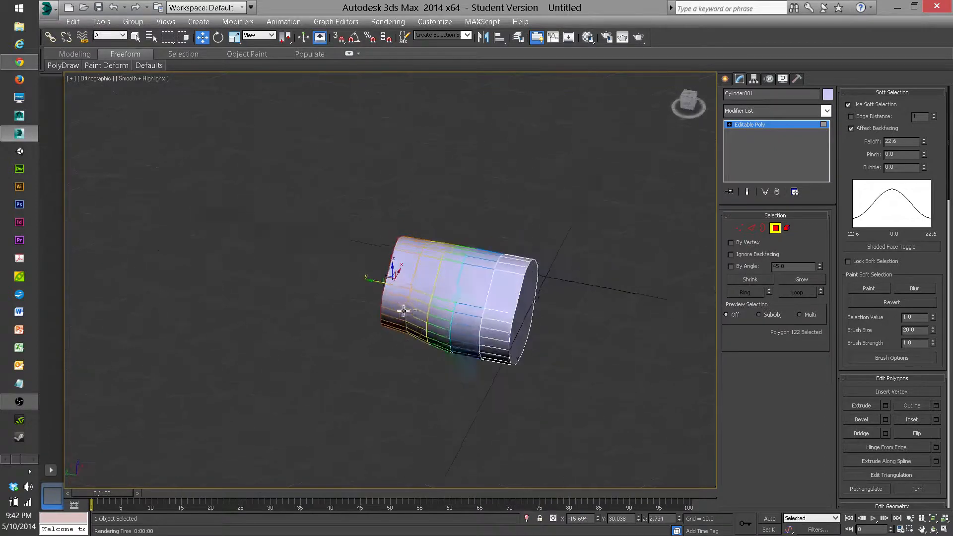
pyautogui.click(25, 62)
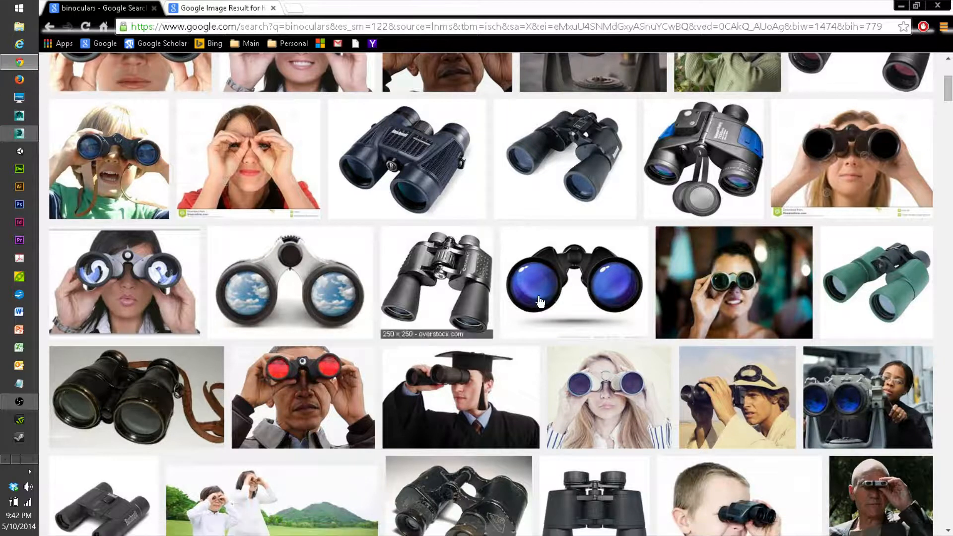
pyautogui.click(22, 133)
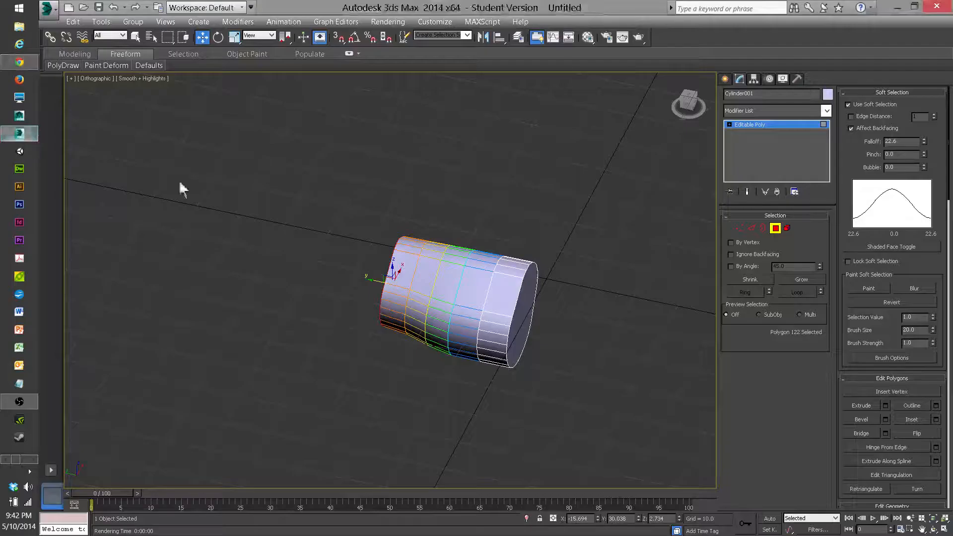
pyautogui.keyDown('alt'); pyautogui.moveTo(293, 227); pyautogui.dragTo(285, 205, button='middle'); pyautogui.keyUp('alt')
pyautogui.moveTo(382, 263); pyautogui.dragTo(334, 245, button='middle')
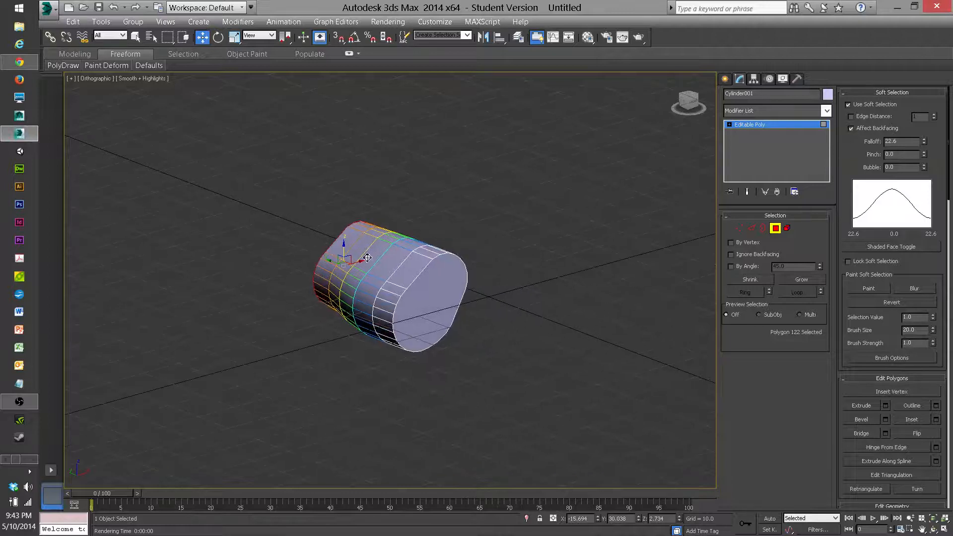
# Select both the front and back end-cap polygons of the body
pyautogui.click(775, 229)
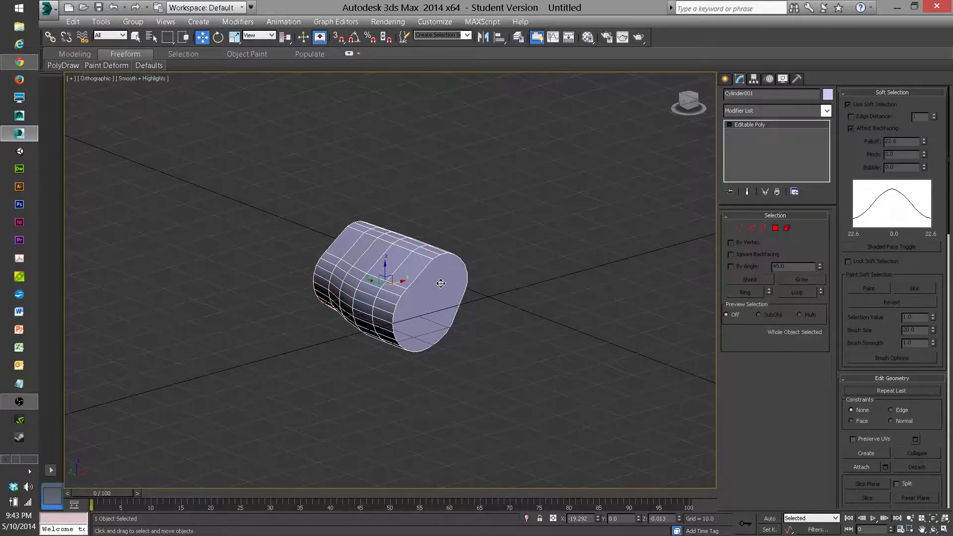
pyautogui.click(776, 229)
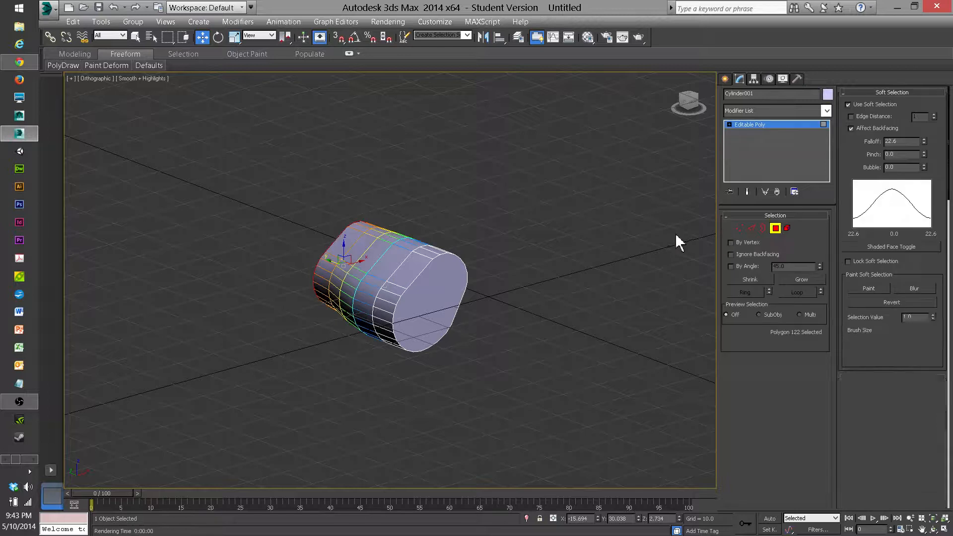
pyautogui.click(438, 297)
pyautogui.keyDown('alt'); pyautogui.moveTo(373, 278); pyautogui.dragTo(343, 309, button='middle'); pyautogui.keyUp('alt')
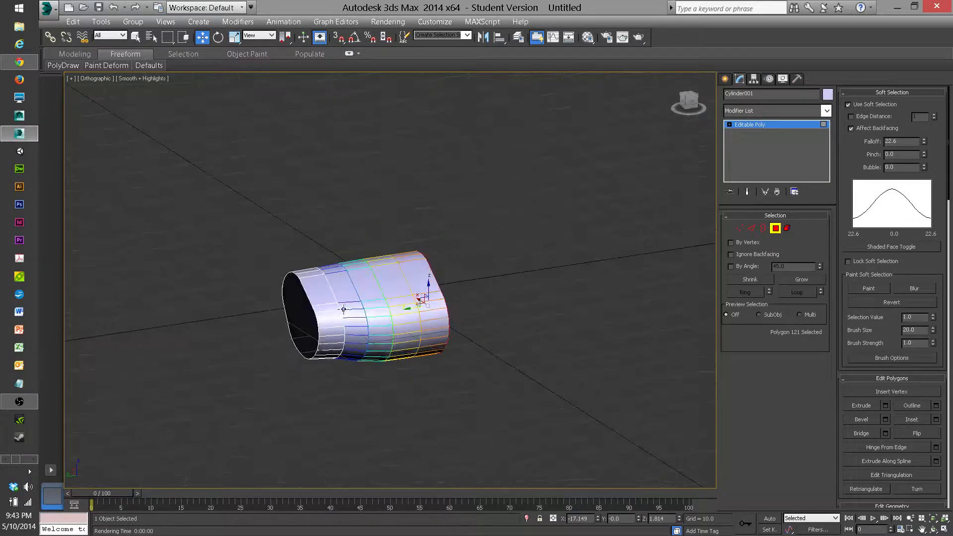
pyautogui.keyDown('ctrl'); pyautogui.click(297, 312); pyautogui.keyUp('ctrl')
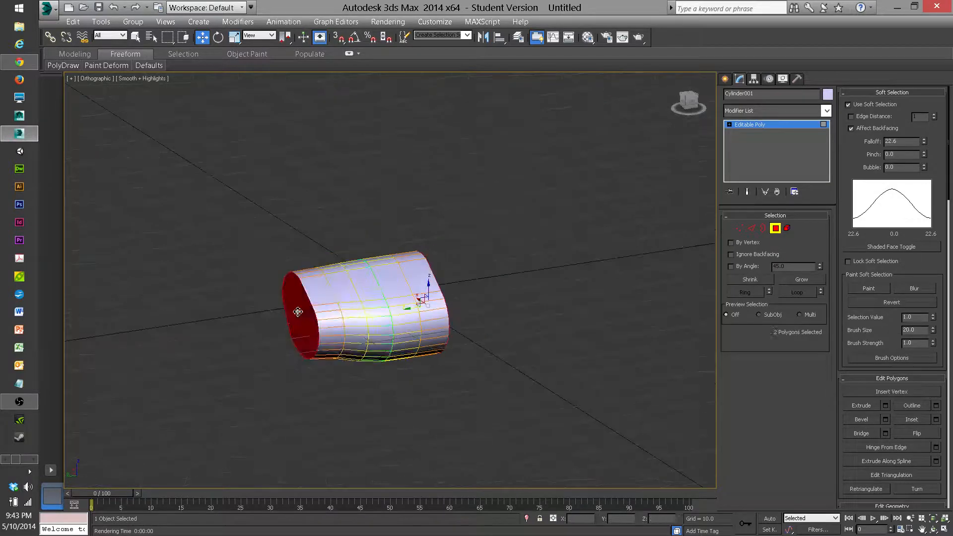
pyautogui.keyDown('alt'); pyautogui.moveTo(431, 289); pyautogui.dragTo(385, 294, button='middle'); pyautogui.keyUp('alt')
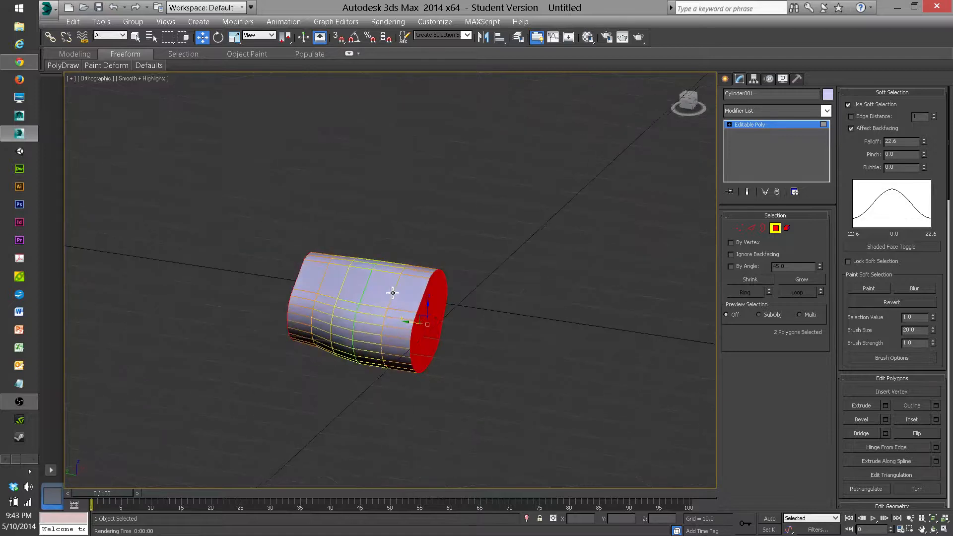
# Turn off soft selection and start a bevel on both end caps with height 1.0 and outline -1.0
pyautogui.click(849, 105)
pyautogui.keyDown('alt'); pyautogui.moveTo(453, 293); pyautogui.dragTo(421, 228, button='middle'); pyautogui.keyUp('alt')
pyautogui.scroll(2, 421, 227)
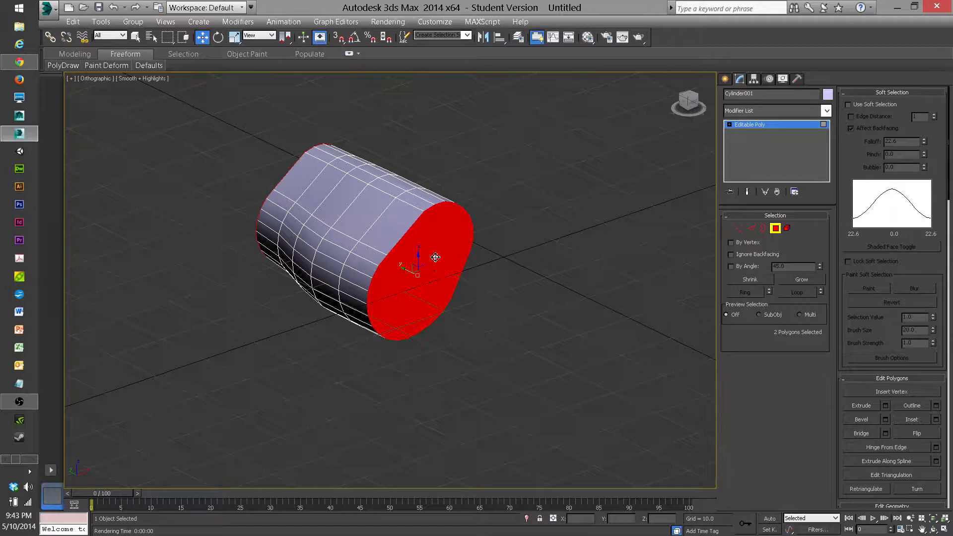
pyautogui.rightClick(426, 248)
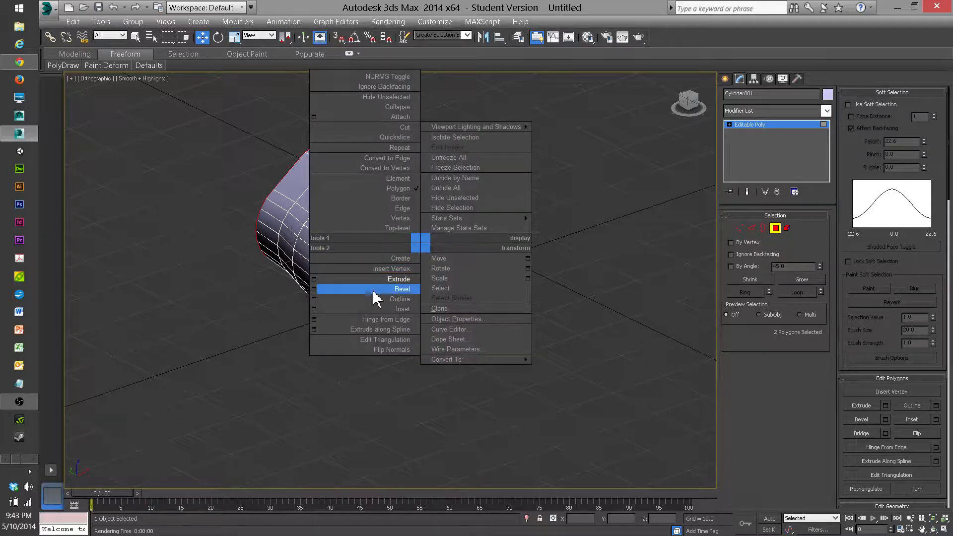
pyautogui.click(313, 290)
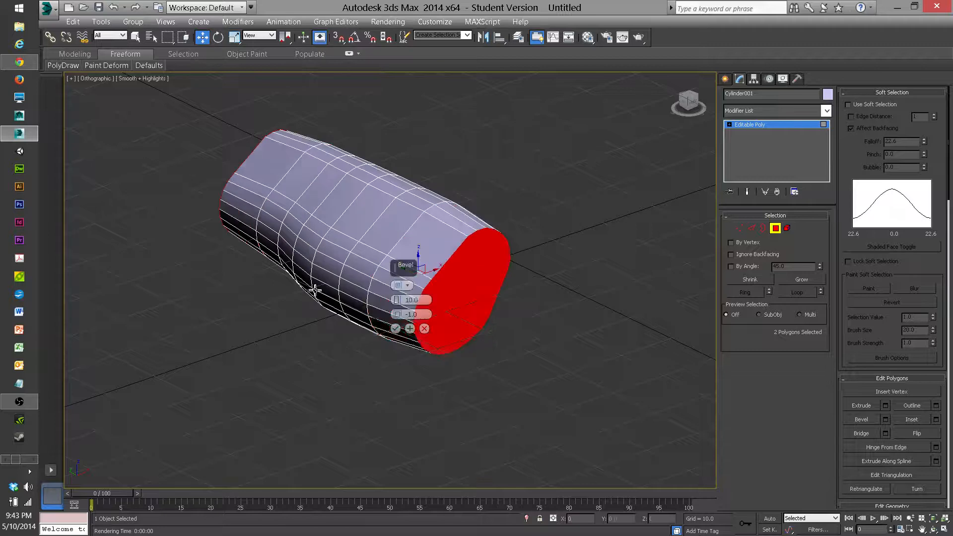
pyautogui.click(428, 315)
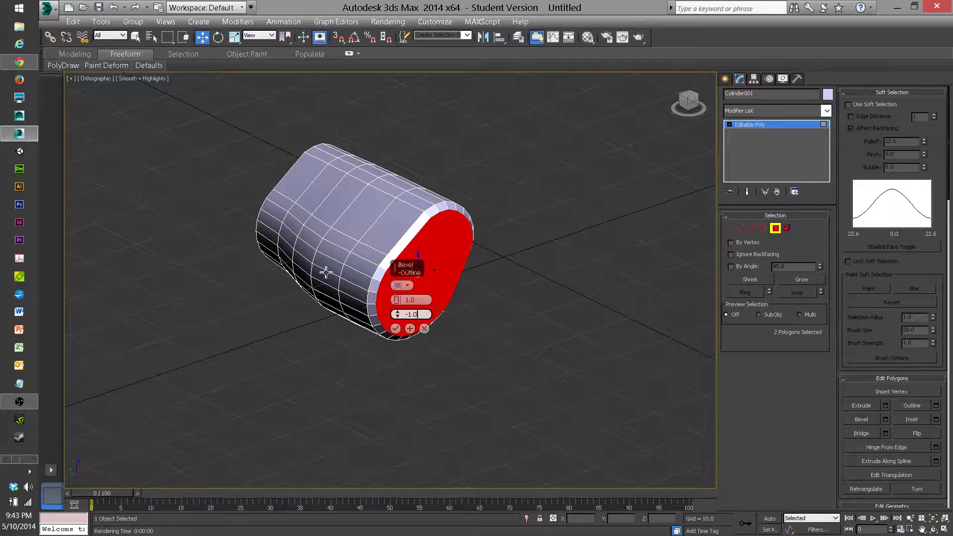
# Set the end-cap bevel to height 0.5 and outline -0.5, and check the bevelled edge up close
pyautogui.scroll(5, 347, 268)
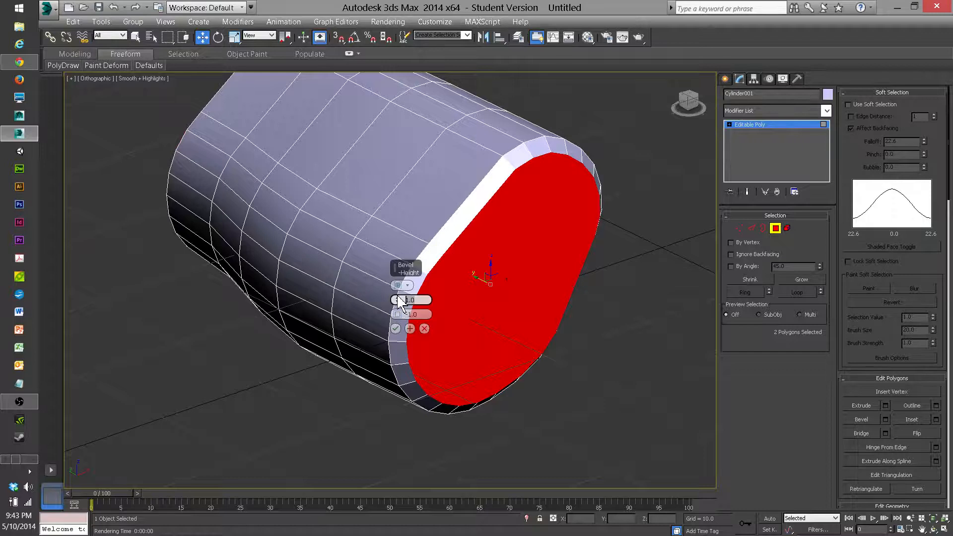
pyautogui.write('0.5')
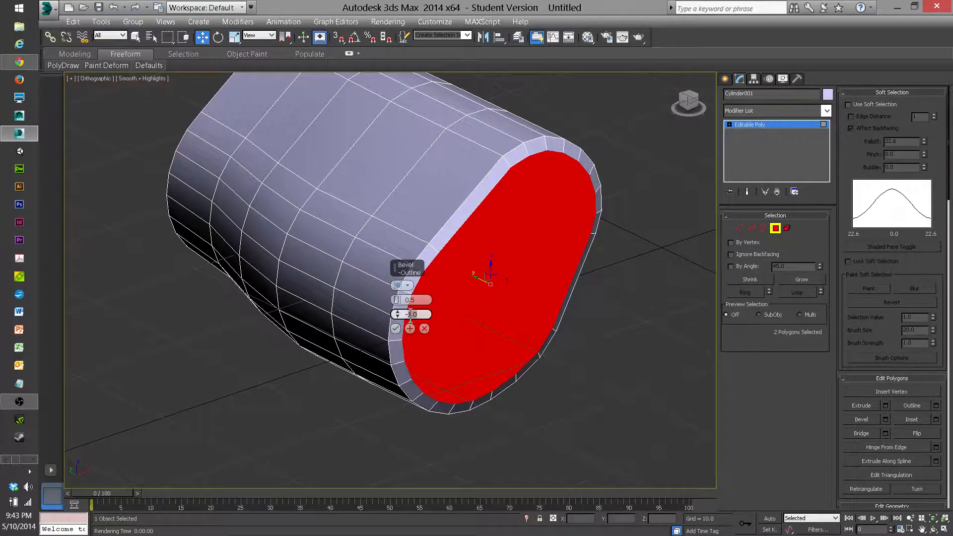
pyautogui.press('Return')
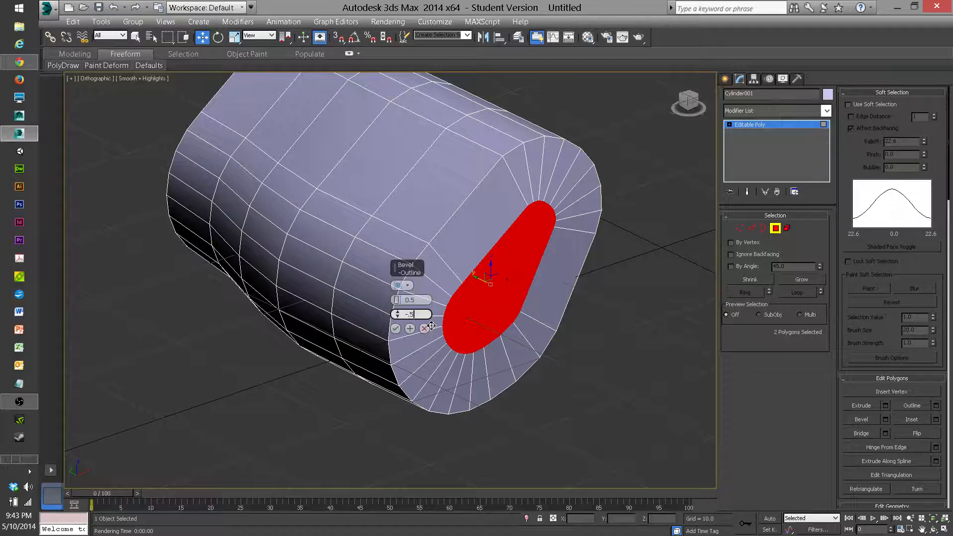
pyautogui.write('-.5')
pyautogui.press('Return')
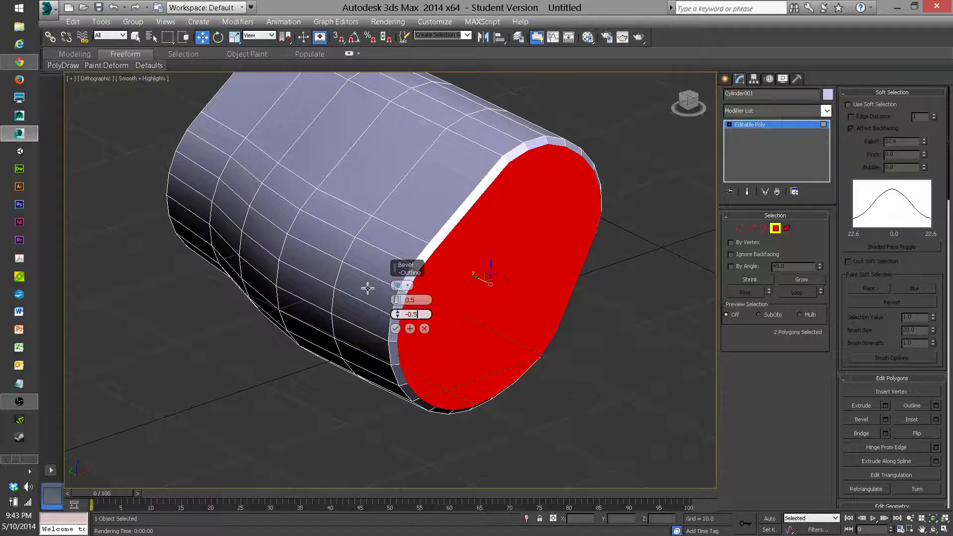
pyautogui.moveTo(323, 273)
pyautogui.keyDown('alt'); pyautogui.mouseDown(button='middle')
pyautogui.moveTo(374, 259)
pyautogui.moveTo(340, 277)
pyautogui.mouseUp(button='middle'); pyautogui.keyUp('alt')
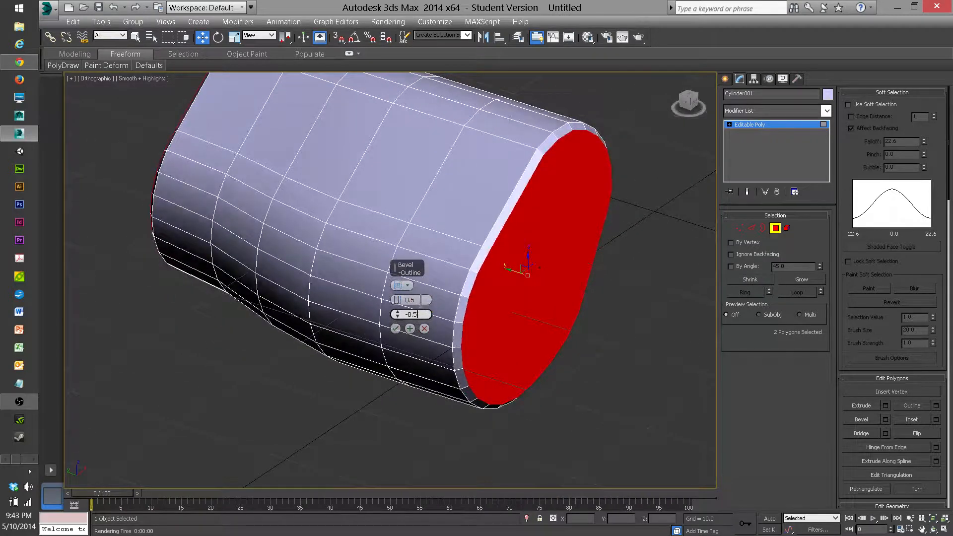
# Reduce the end-cap bevel to height 0.4 and outline -0.4
pyautogui.click(408, 300)
pyautogui.click(411, 313)
pyautogui.moveTo(381, 307); pyautogui.dragTo(385, 331, button='middle')
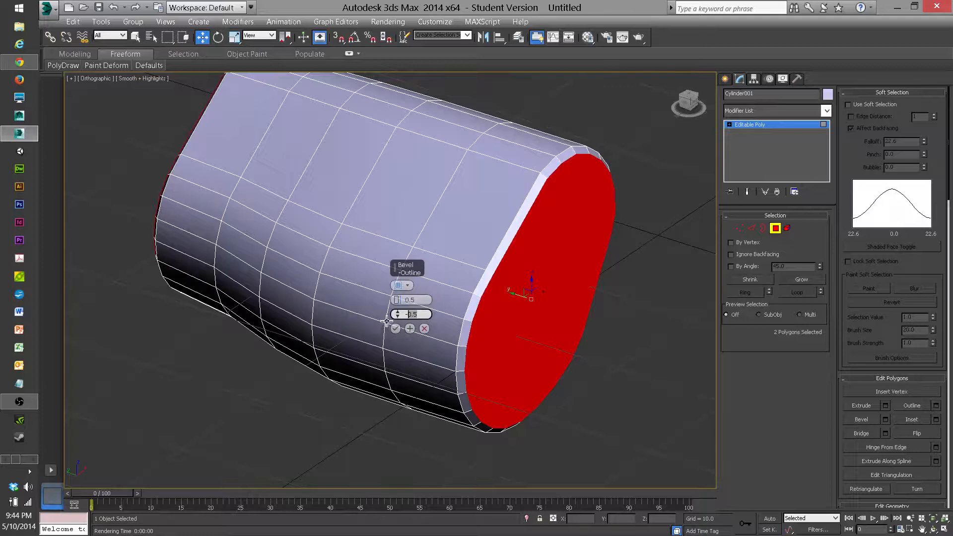
pyautogui.click(416, 300)
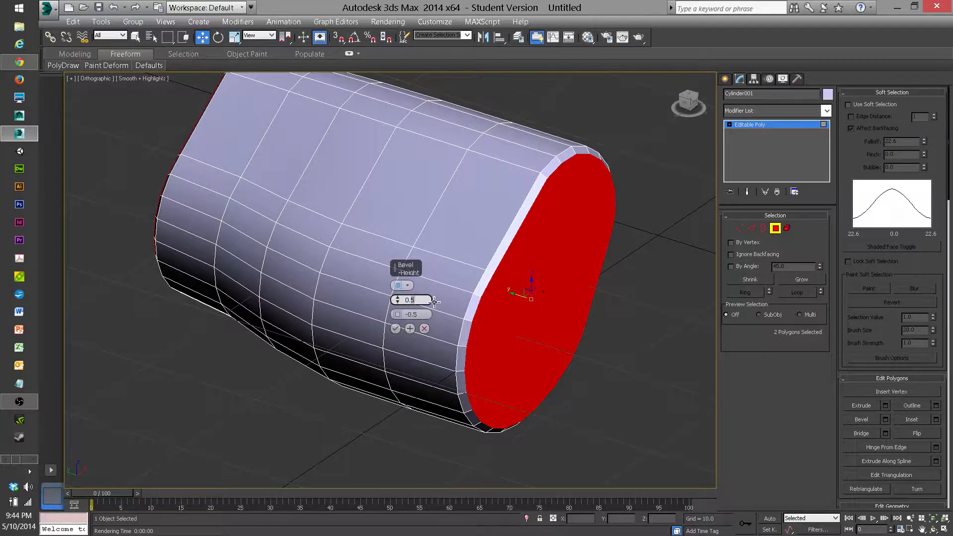
pyautogui.press('BackSpace')
pyautogui.write('4')
pyautogui.click(417, 315)
pyautogui.press('BackSpace')
pyautogui.write('4')
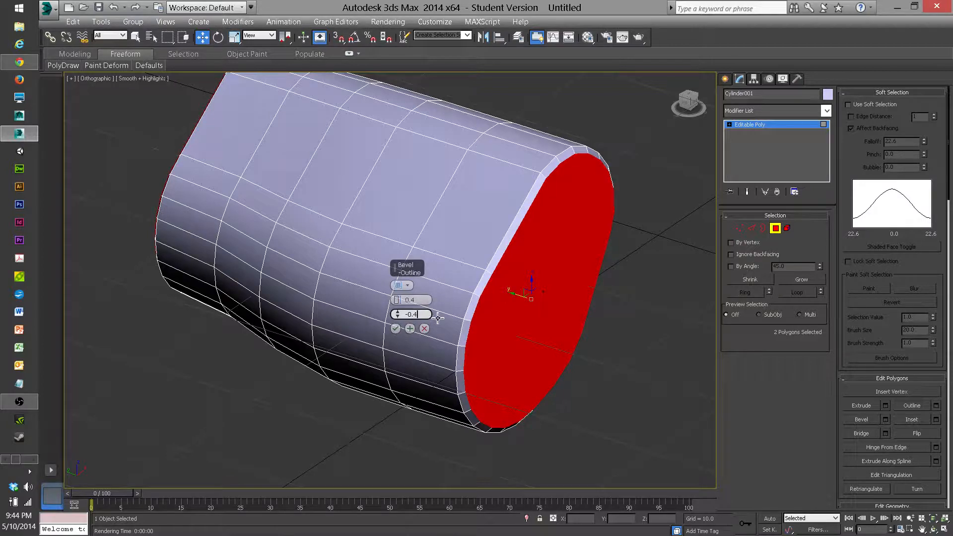
# Apply the bevel with outline -0.2, and add a second bevel with height 0.4 and outline -0.6
pyautogui.click(424, 300)
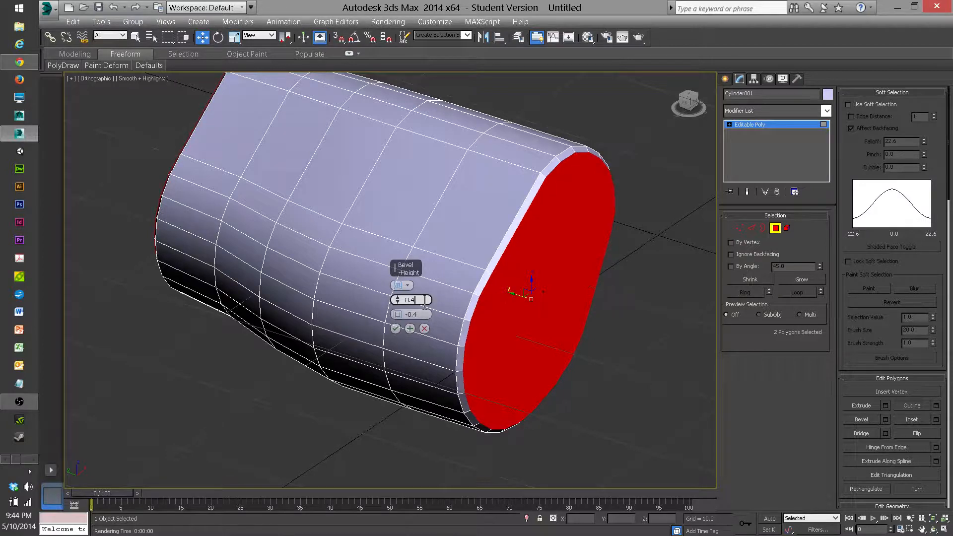
pyautogui.click(416, 314)
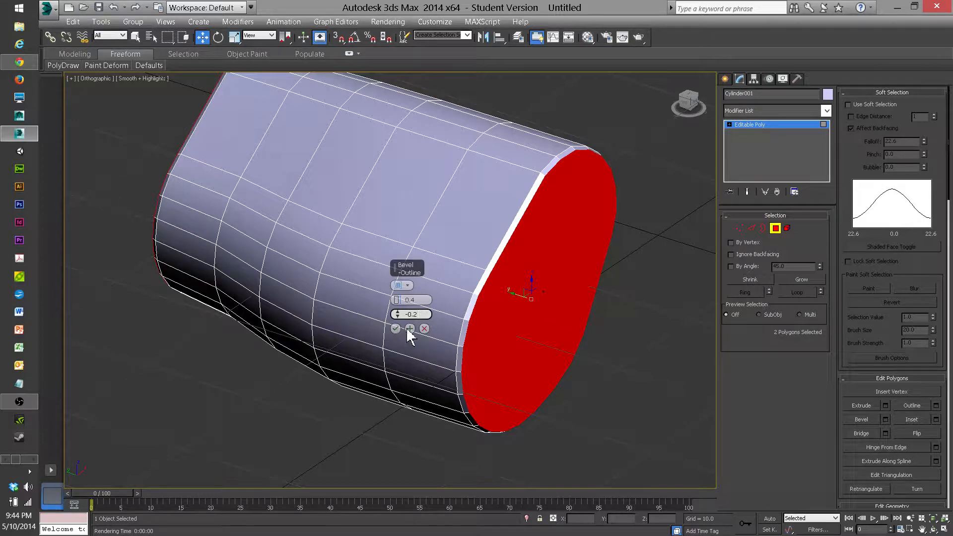
pyautogui.press('Return')
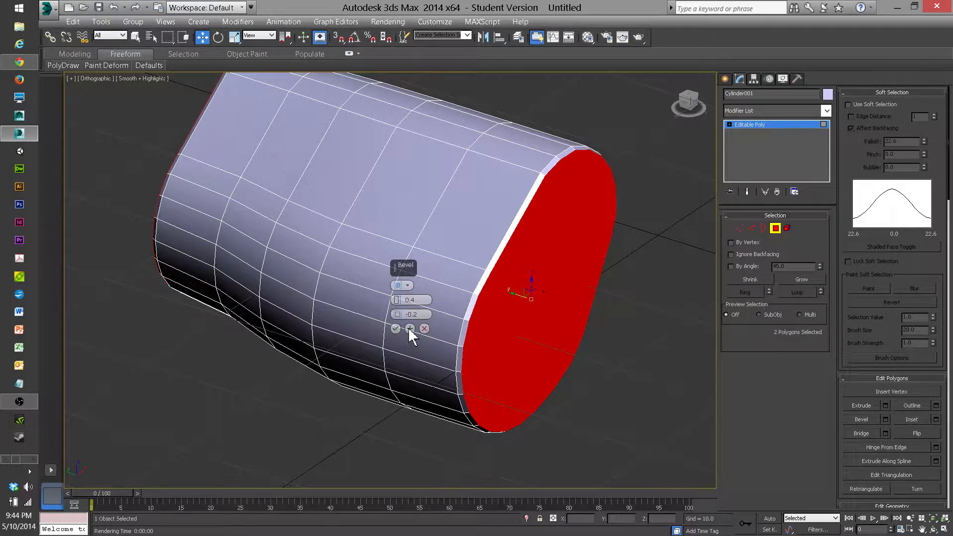
pyautogui.click(410, 328)
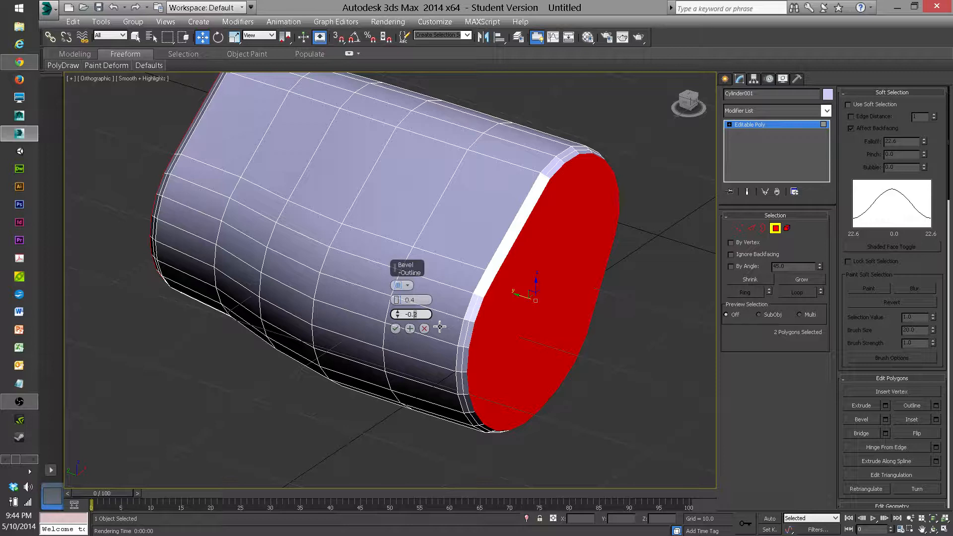
pyautogui.press('Return')
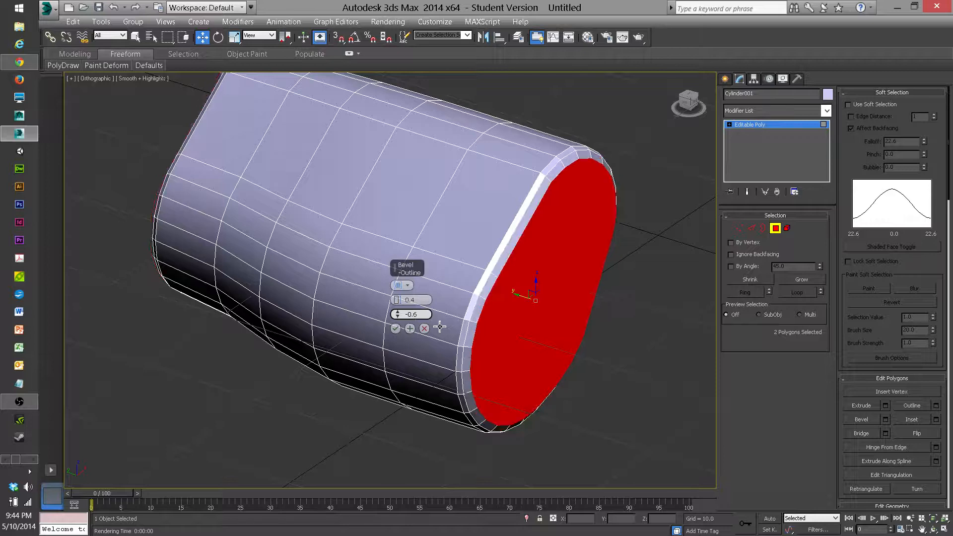
pyautogui.click(395, 328)
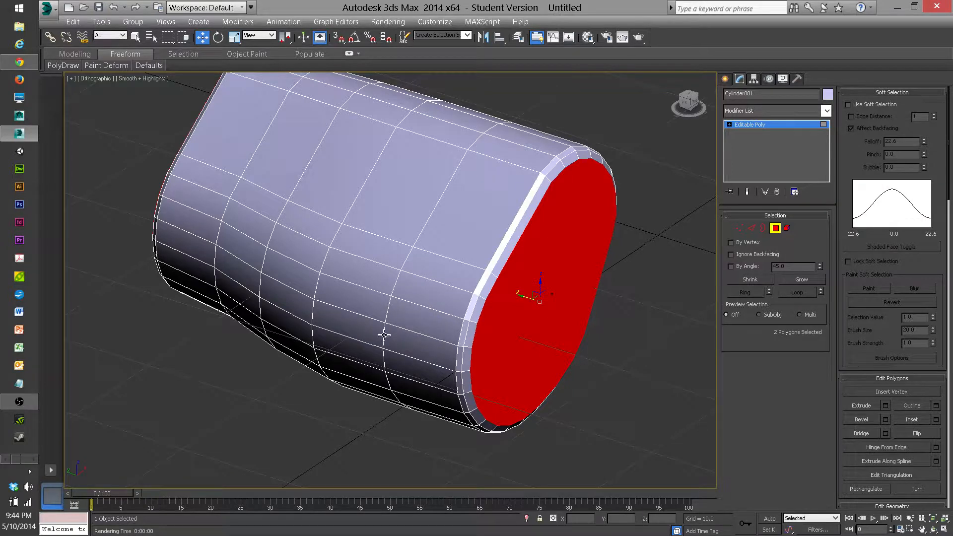
# Face the front end cap and ready the Cylinder primitive with AutoGrid enabled
pyautogui.click(334, 342)
pyautogui.keyDown('alt'); pyautogui.moveTo(379, 305); pyautogui.dragTo(430, 243, button='middle'); pyautogui.keyUp('alt')
pyautogui.scroll(-3, 426, 262)
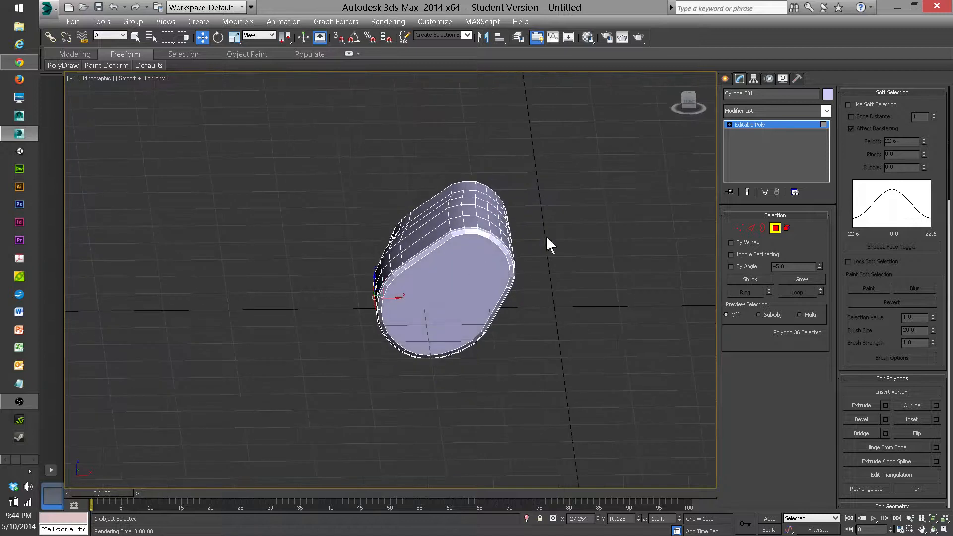
pyautogui.click(726, 79)
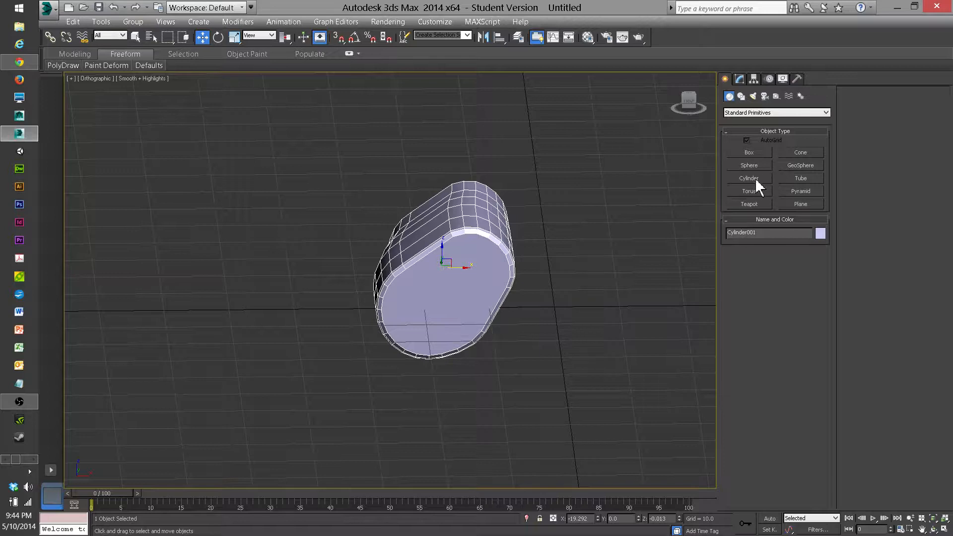
pyautogui.click(752, 179)
pyautogui.click(747, 140)
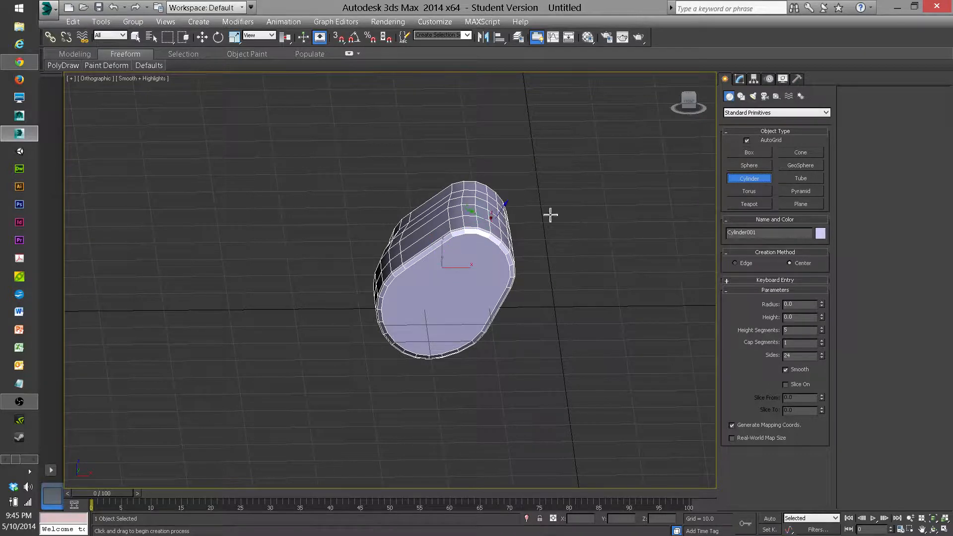
pyautogui.moveTo(495, 224); pyautogui.dragTo(517, 202)
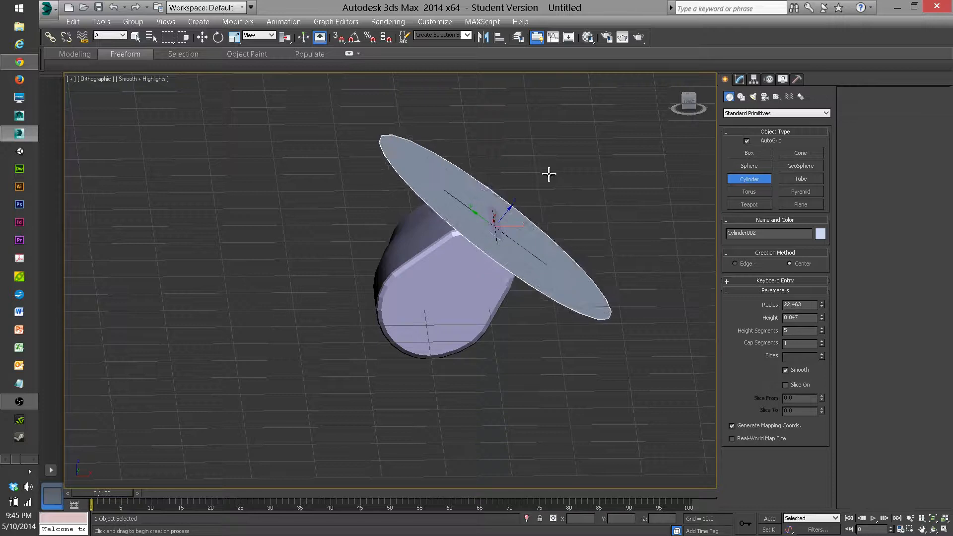
pyautogui.rightClick(573, 133)
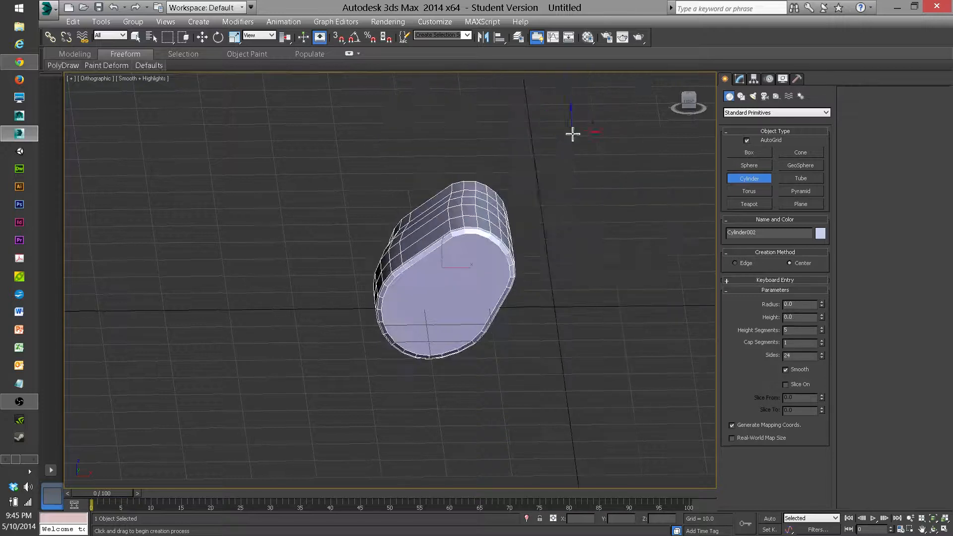
pyautogui.moveTo(425, 319); pyautogui.dragTo(438, 334)
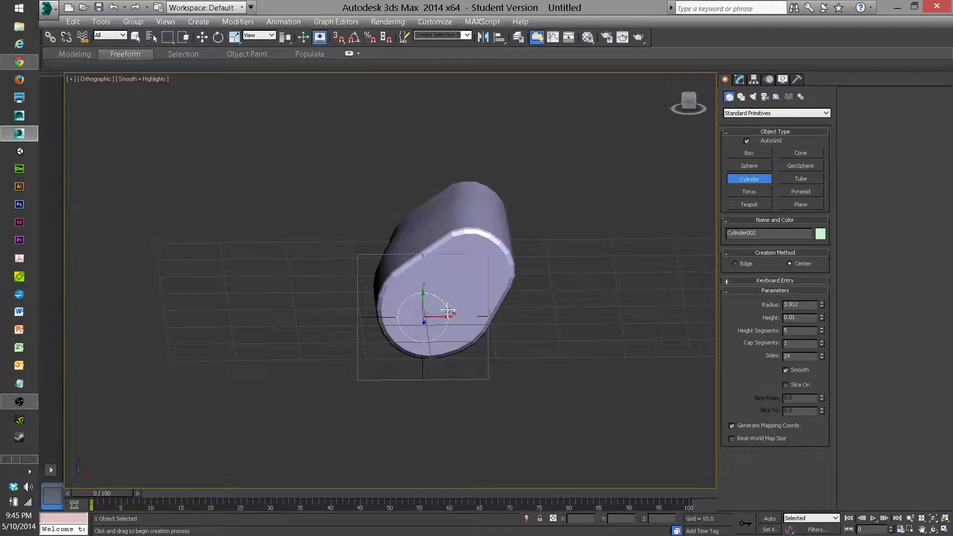
pyautogui.click(406, 420)
pyautogui.hotkey('ctrl', 'z')
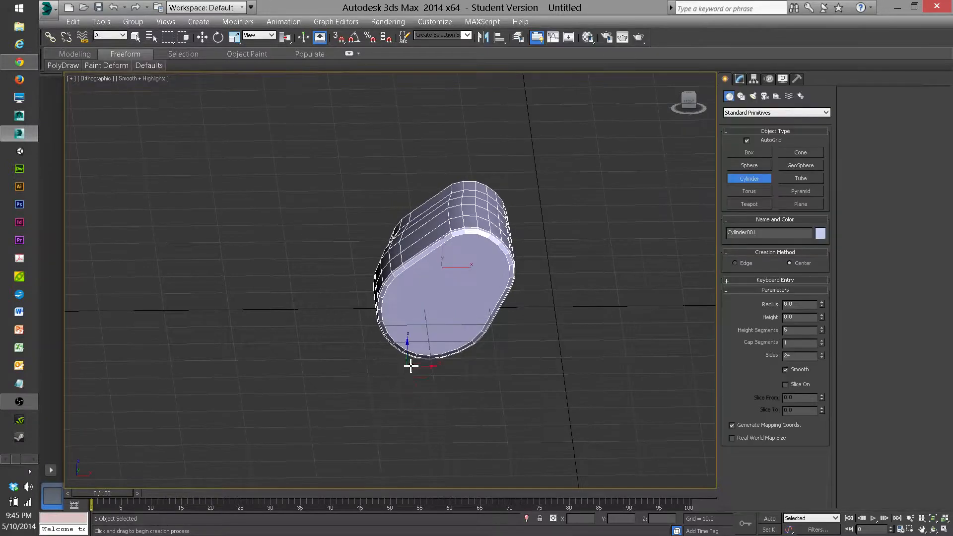
# Create a cylinder in the Front view on the lower part of the front end cap, about 6.95 in radius and 6.48 high
pyautogui.click(690, 108)
pyautogui.scroll(8, 359, 280)
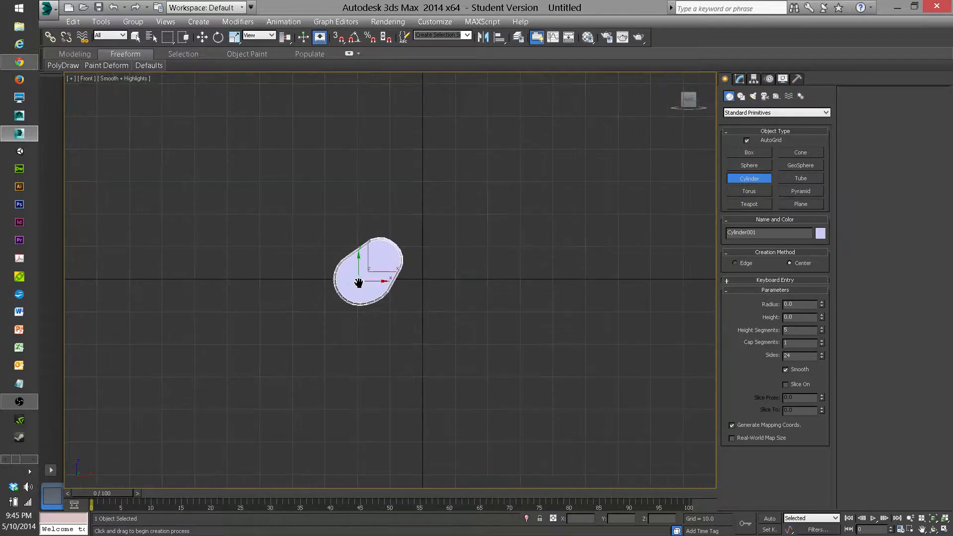
pyautogui.scroll(3, 359, 283)
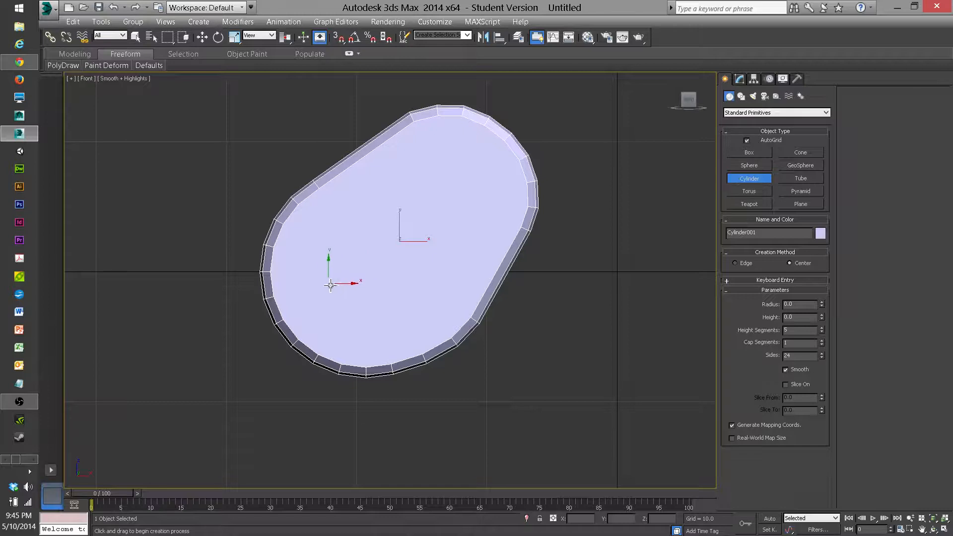
pyautogui.moveTo(350, 284); pyautogui.dragTo(409, 356)
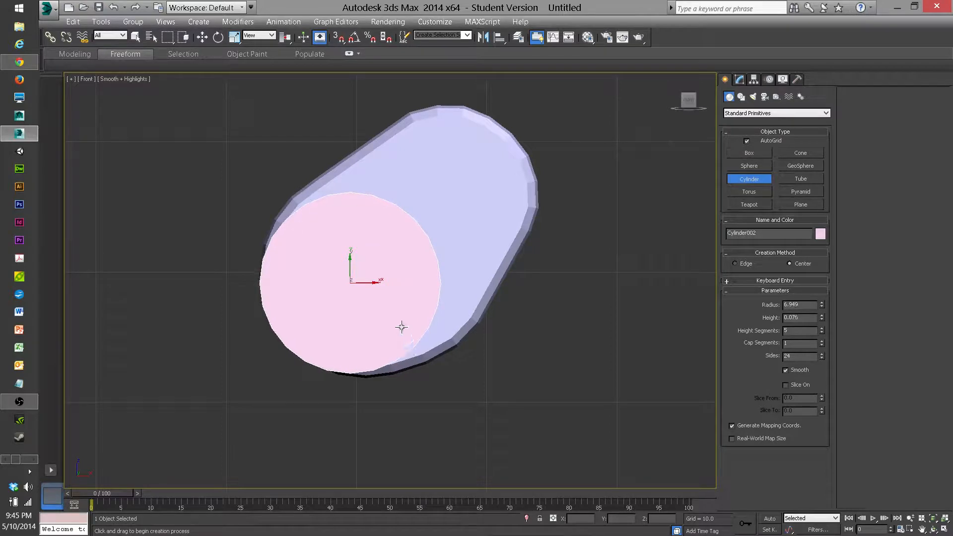
pyautogui.click(392, 272)
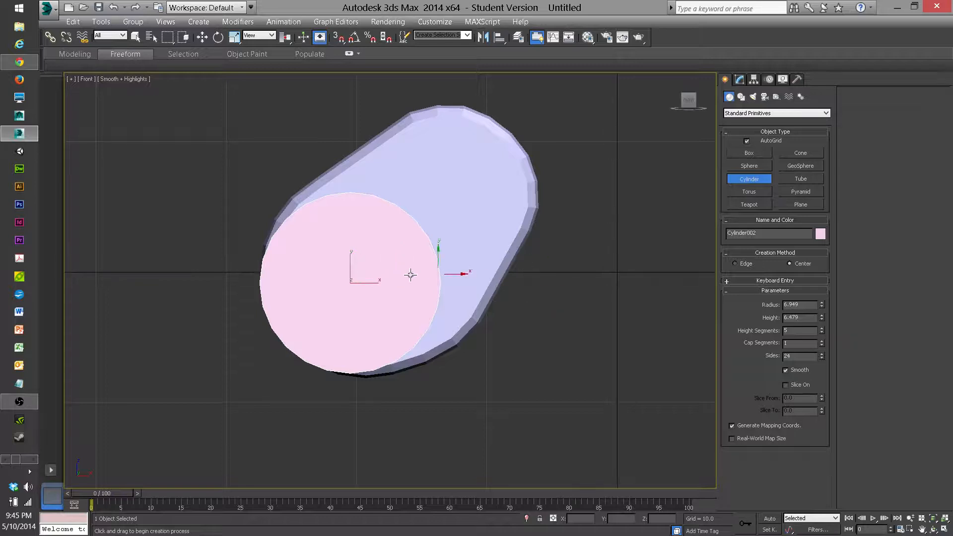
# Set the new cylinder's height to about 3.11 and its height segments to 1
pyautogui.keyDown('alt'); pyautogui.moveTo(361, 269); pyautogui.dragTo(389, 269, button='middle'); pyautogui.keyUp('alt')
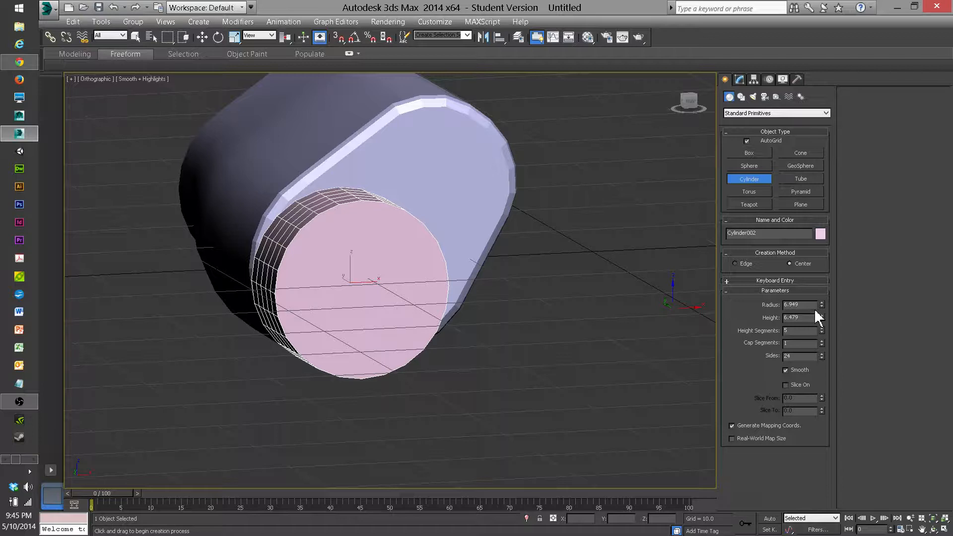
pyautogui.moveTo(821, 318); pyautogui.dragTo(773, 330)
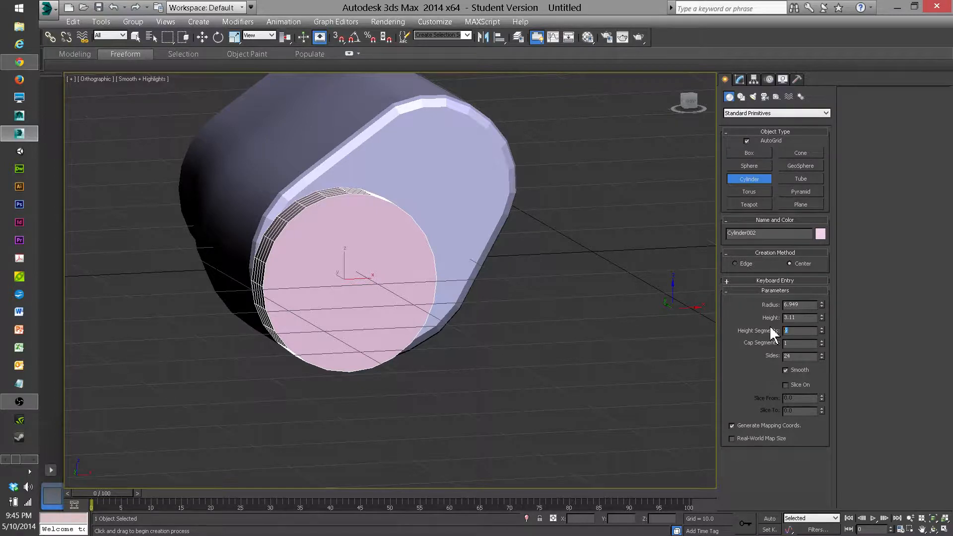
pyautogui.write('1')
pyautogui.press('Return')
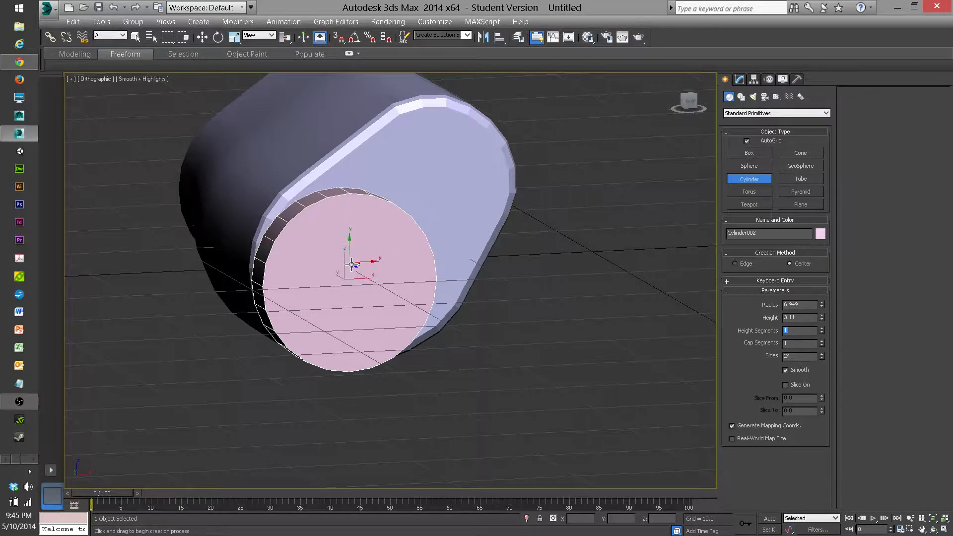
# Convert the new front cylinder to an Editable Poly and move it to sit concentric with the cap's lower rounded end
pyautogui.click(697, 104)
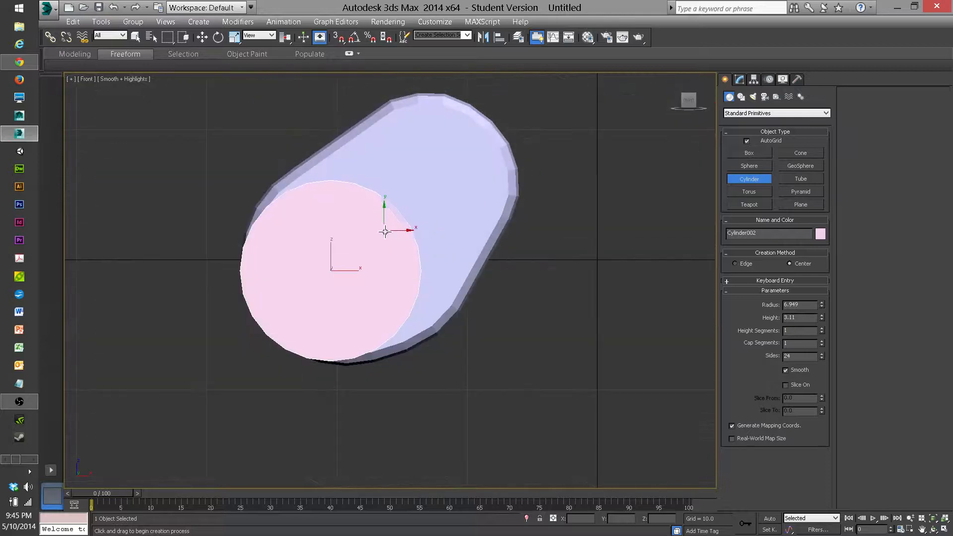
pyautogui.scroll(4, 386, 232)
pyautogui.scroll(-2, 411, 234)
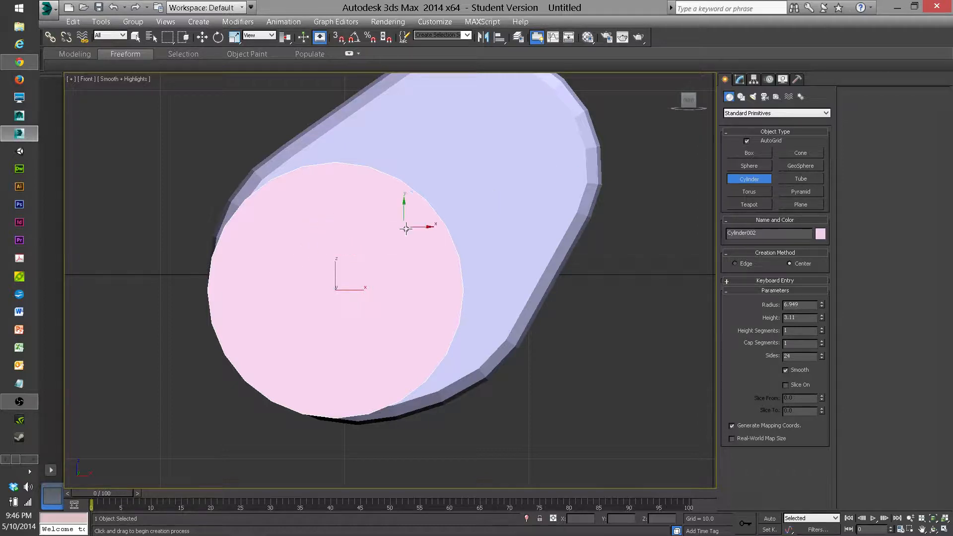
pyautogui.click(367, 242)
pyautogui.rightClick(367, 242)
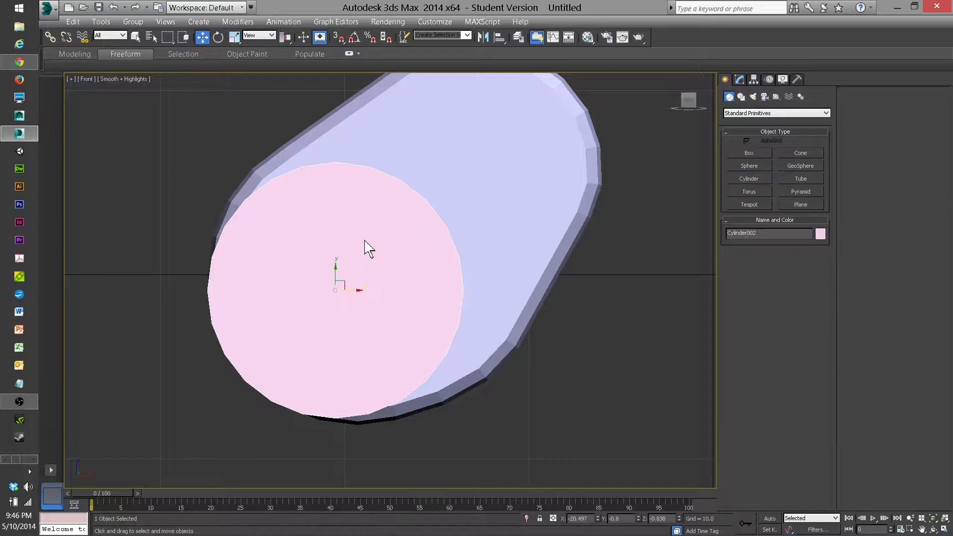
pyautogui.rightClick(365, 246)
pyautogui.moveTo(400, 352)
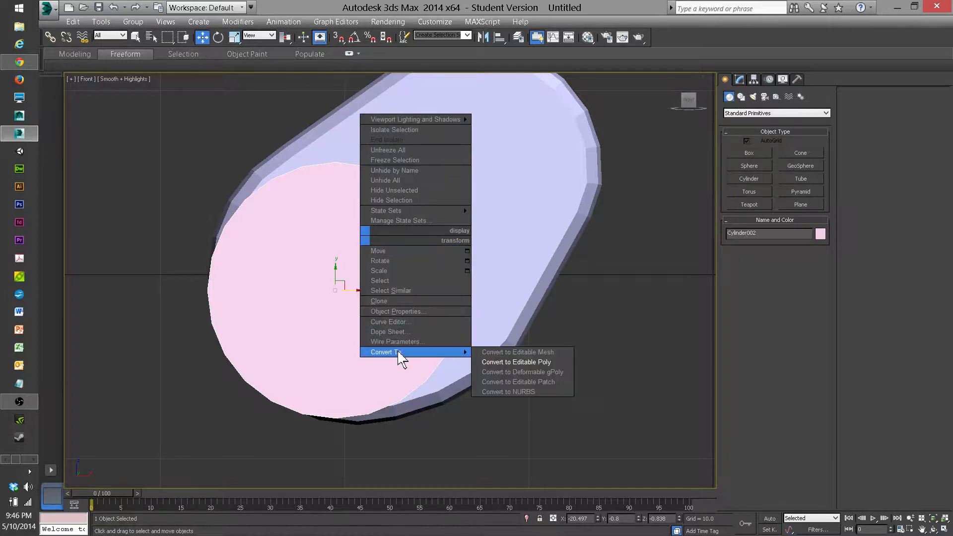
pyautogui.click(506, 366)
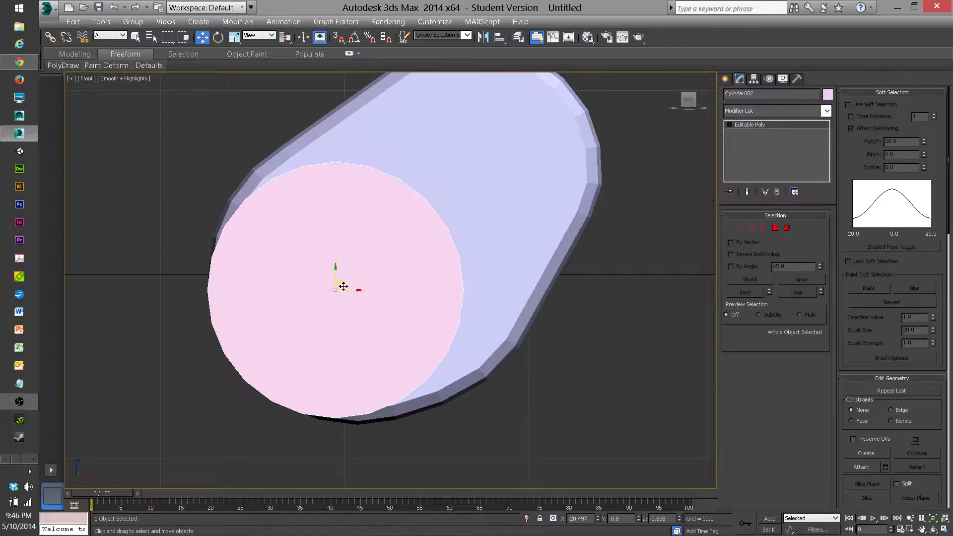
pyautogui.moveTo(344, 286); pyautogui.dragTo(366, 273)
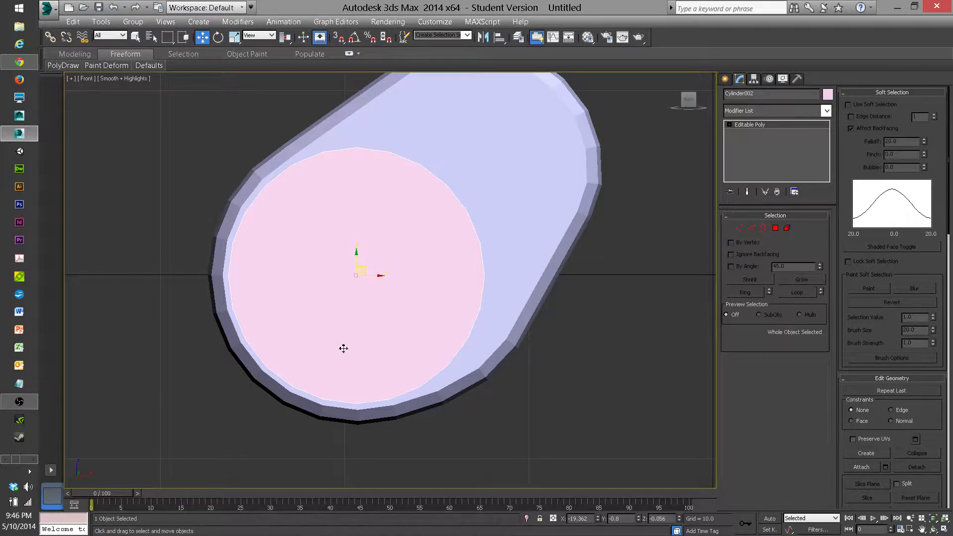
# Select the cylinder's front end polygon in Polygon mode
pyautogui.scroll(-2, 342, 347)
pyautogui.keyDown('alt'); pyautogui.moveTo(336, 343); pyautogui.dragTo(343, 323, button='middle'); pyautogui.keyUp('alt')
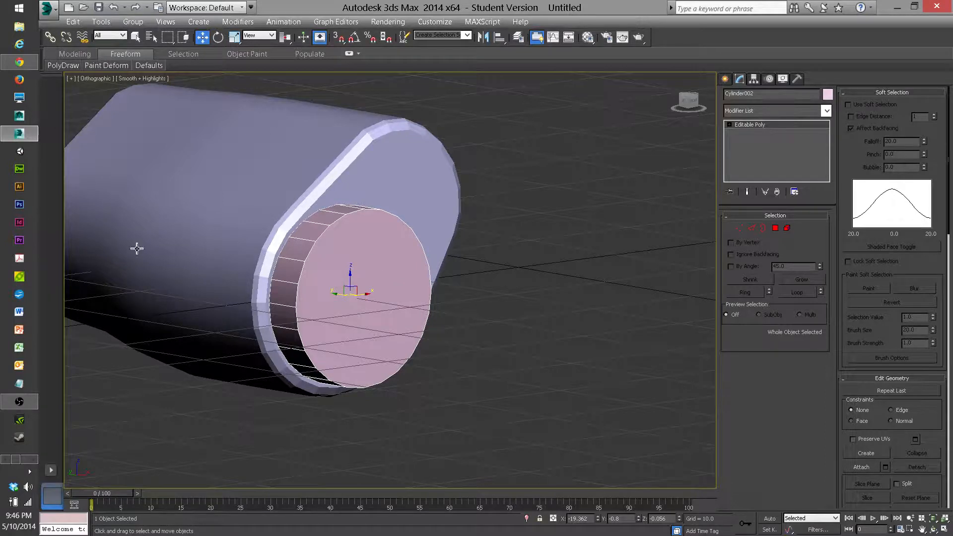
pyautogui.click(776, 230)
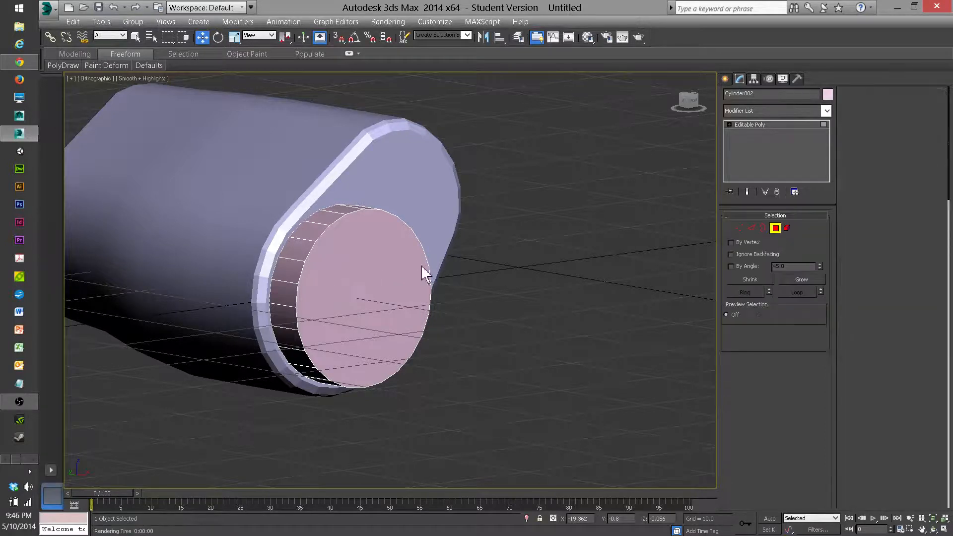
pyautogui.click(338, 270)
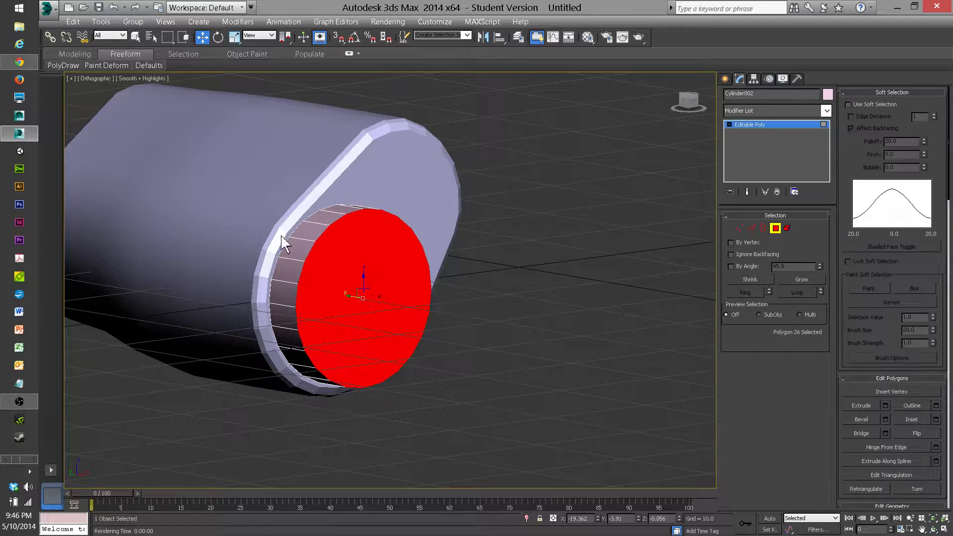
pyautogui.rightClick(340, 276)
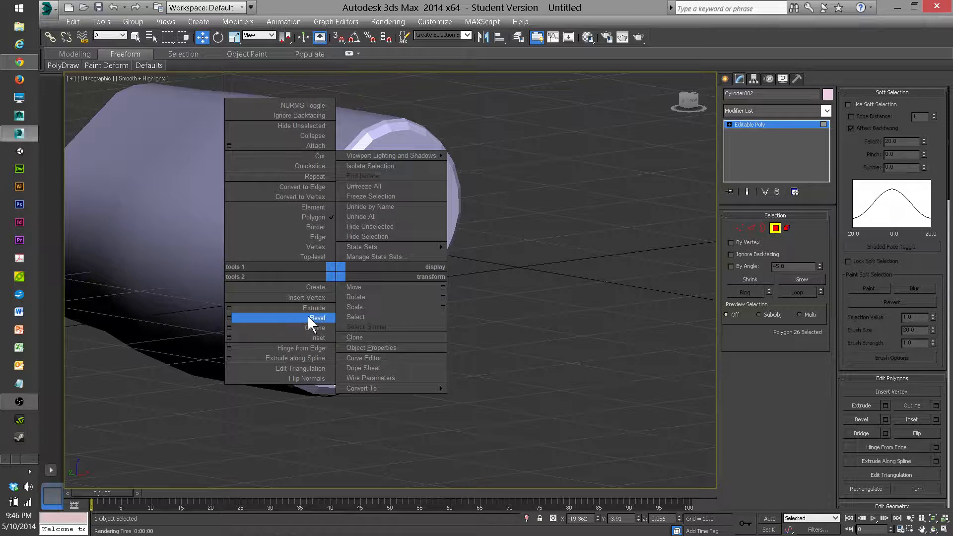
pyautogui.click(230, 318)
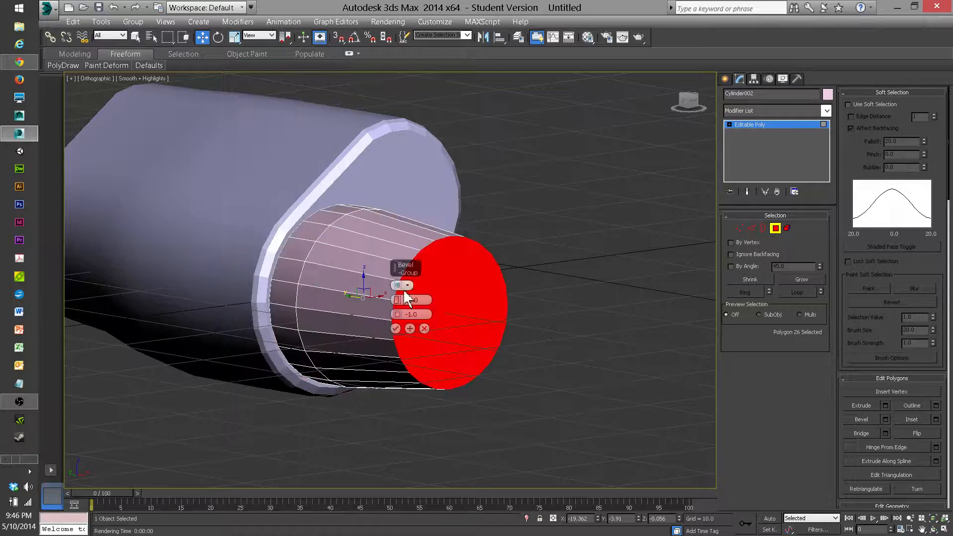
pyautogui.click(424, 329)
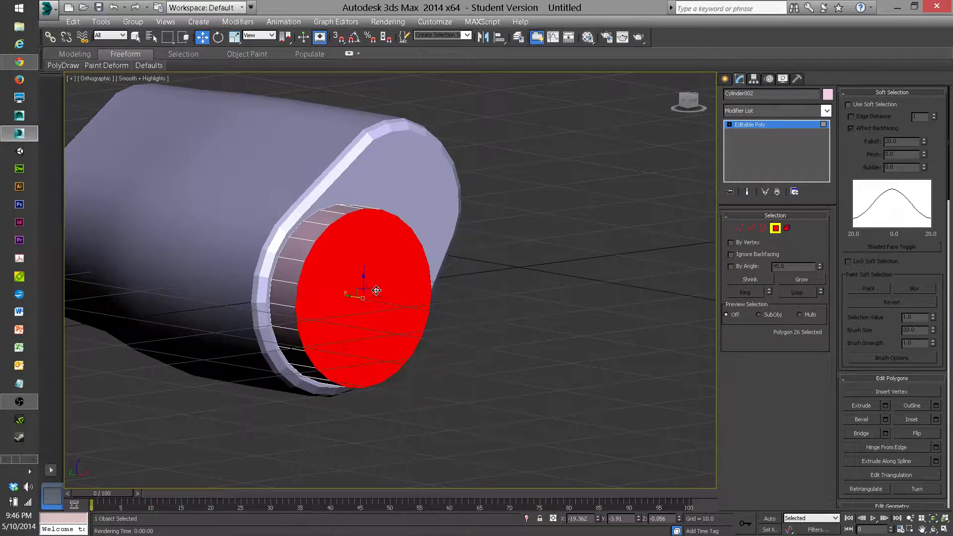
# Bevel the front polygon freehand into a small inset lip, a narrow groove and a long barrel section flaring outward towards the front
pyautogui.rightClick(368, 285)
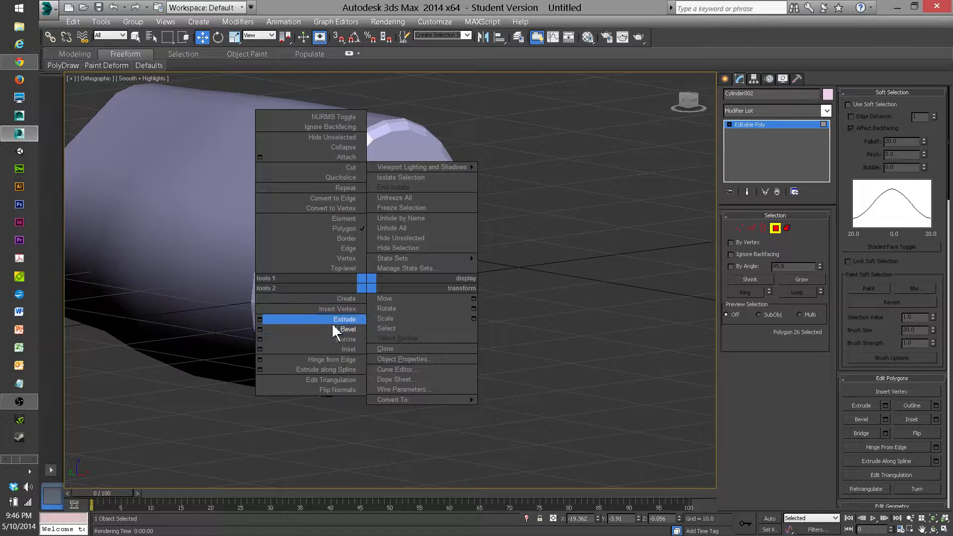
pyautogui.click(350, 329)
pyautogui.moveTo(356, 291); pyautogui.dragTo(355, 286)
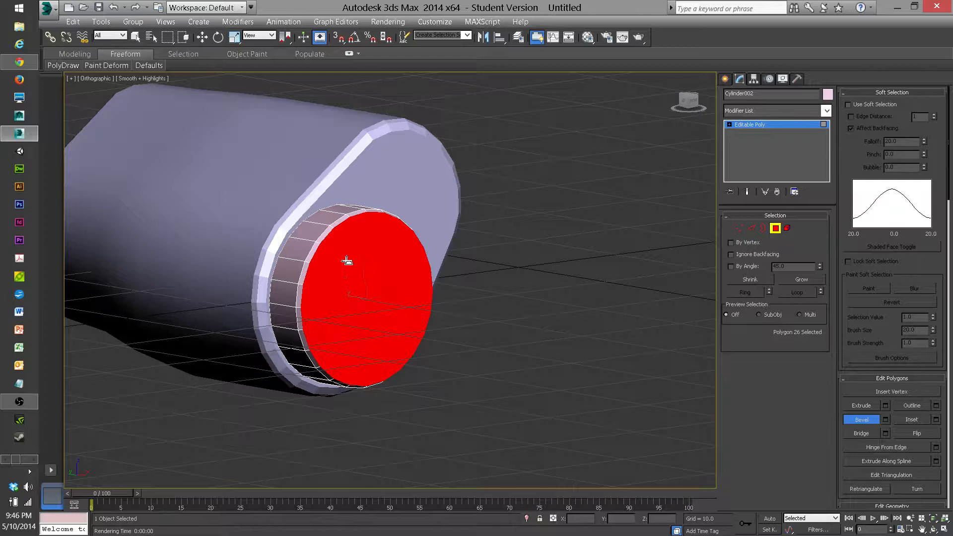
pyautogui.moveTo(374, 295); pyautogui.dragTo(267, 105)
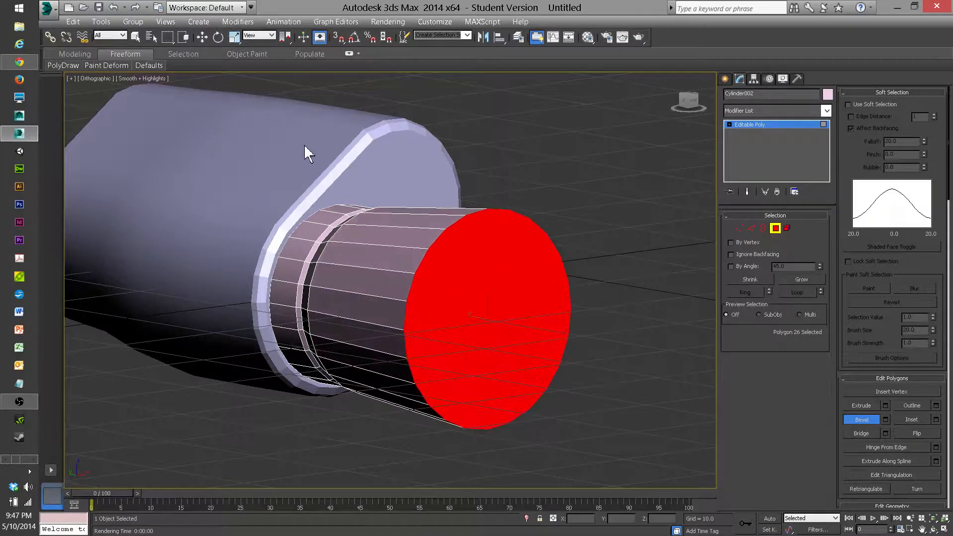
pyautogui.moveTo(341, 274)
pyautogui.keyDown('alt'); pyautogui.mouseDown(button='middle')
pyautogui.moveTo(379, 270)
pyautogui.moveTo(343, 287)
pyautogui.mouseUp(button='middle'); pyautogui.keyUp('alt')
pyautogui.moveTo(429, 292); pyautogui.dragTo(409, 245)
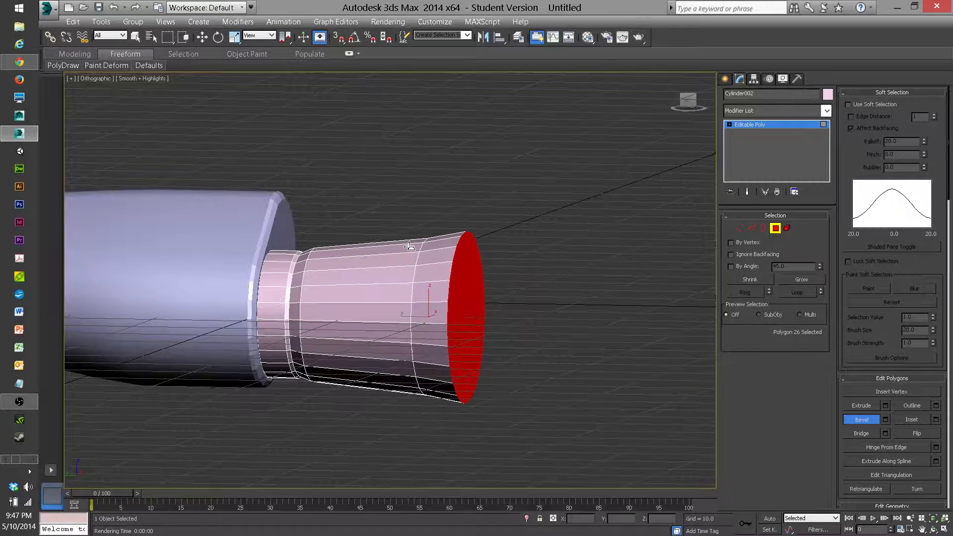
# Bevel a short rim and a long straight section from the barrel's wide end, undoing the long section and redoing it slightly shorter
pyautogui.moveTo(469, 277); pyautogui.dragTo(2, 167)
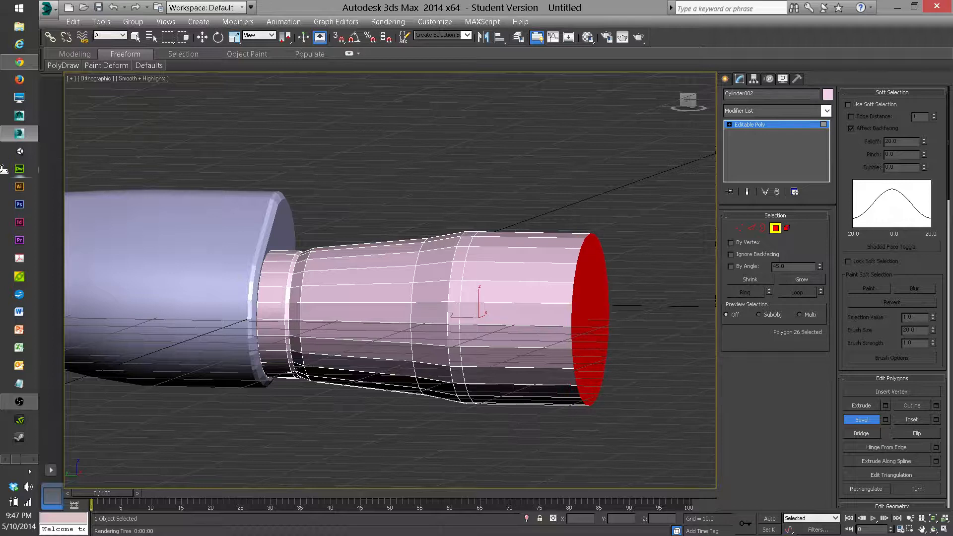
pyautogui.click(77, 164)
pyautogui.hotkey('ctrl', 'z')
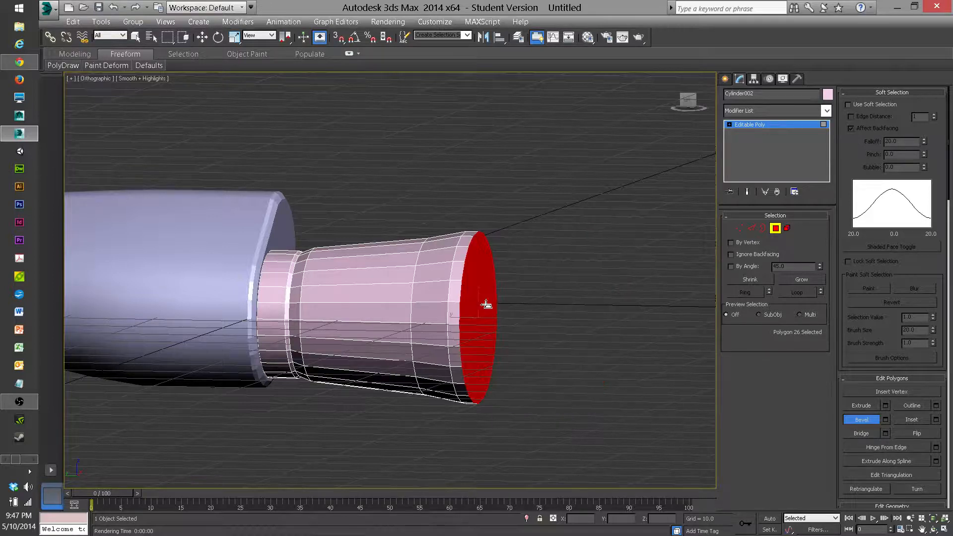
pyautogui.moveTo(477, 299); pyautogui.dragTo(340, 206)
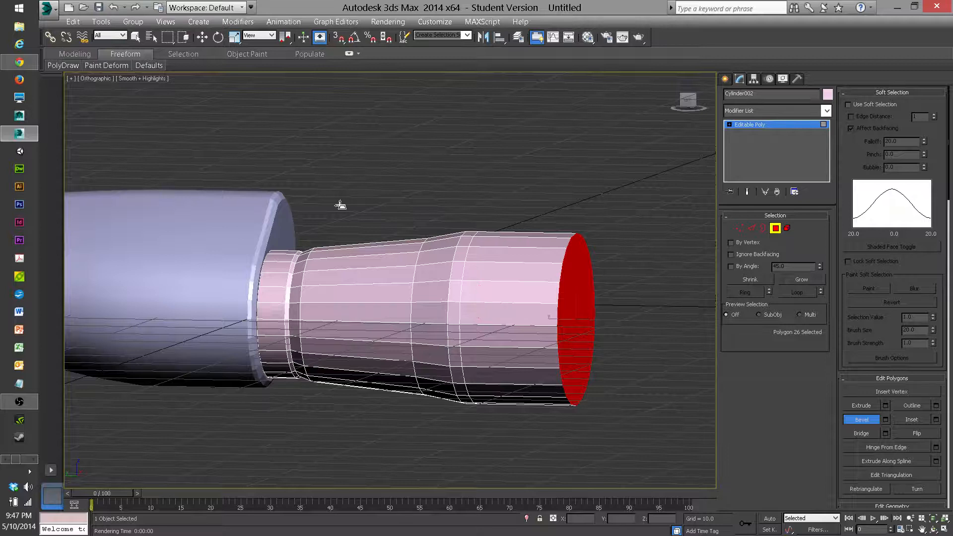
# Bevel a thin inset lip and a shallow groove freehand at the barrel's front end, and leave the Bevel tool
pyautogui.moveTo(490, 234)
pyautogui.keyDown('alt'); pyautogui.mouseDown(button='middle')
pyautogui.moveTo(416, 251)
pyautogui.moveTo(553, 287)
pyautogui.moveTo(454, 311)
pyautogui.moveTo(549, 283)
pyautogui.moveTo(475, 305)
pyautogui.mouseUp(button='middle'); pyautogui.keyUp('alt')
pyautogui.scroll(3, 475, 307)
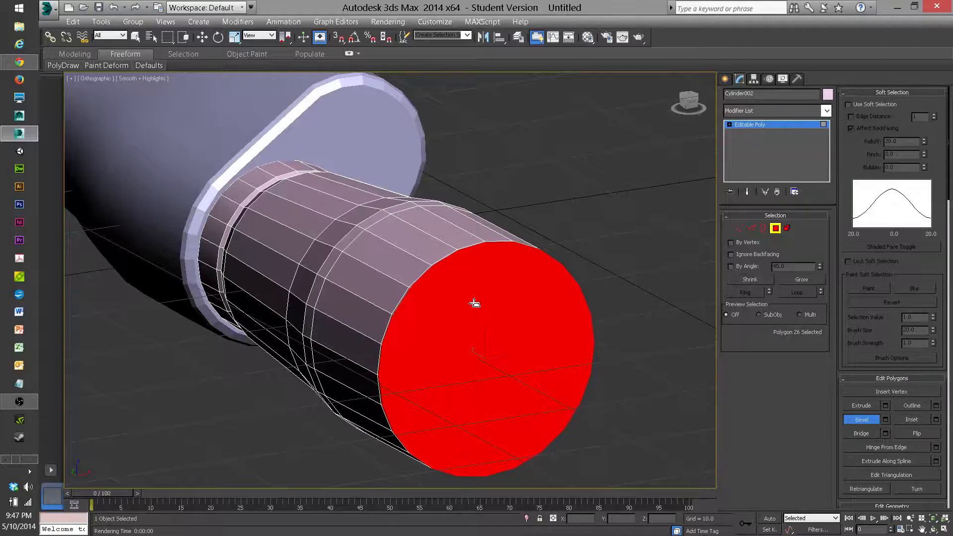
pyautogui.moveTo(476, 304)
pyautogui.mouseDown()
pyautogui.moveTo(488, 313)
pyautogui.moveTo(475, 300)
pyautogui.mouseUp()
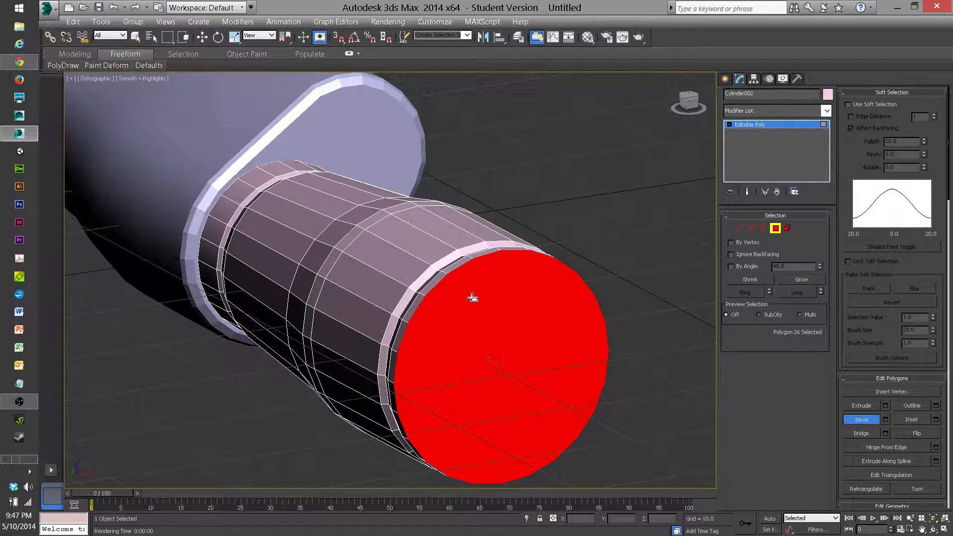
pyautogui.keyDown('alt'); pyautogui.moveTo(473, 289); pyautogui.dragTo(462, 360, button='middle'); pyautogui.keyUp('alt')
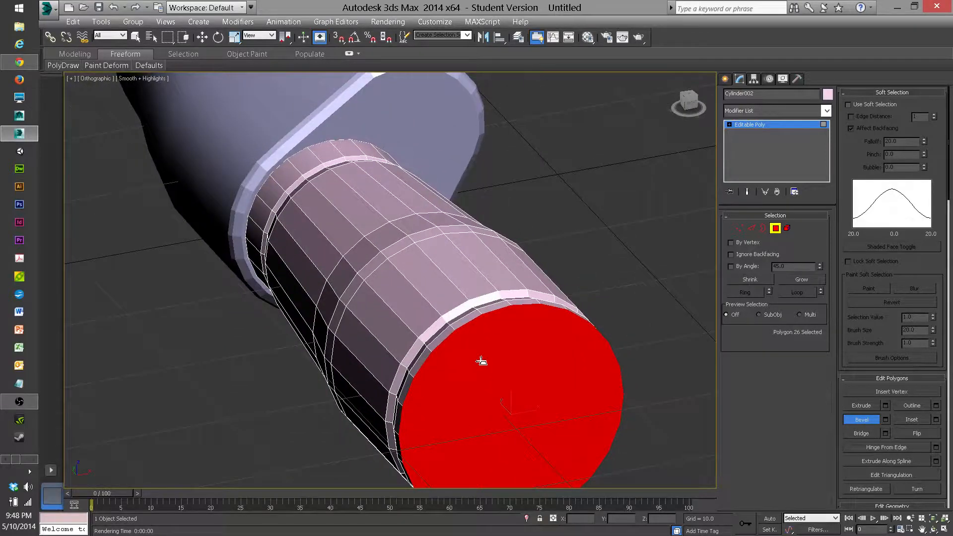
pyautogui.press('w')
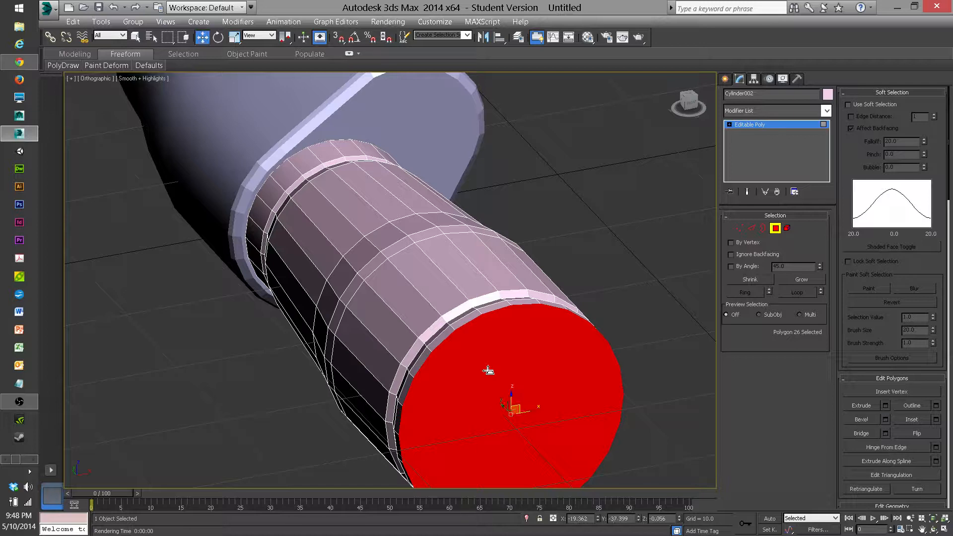
# Bevel the barrel's front polygon with height 0.2 and outline -0.2, applying it and continuing to another bevel
pyautogui.rightClick(481, 364)
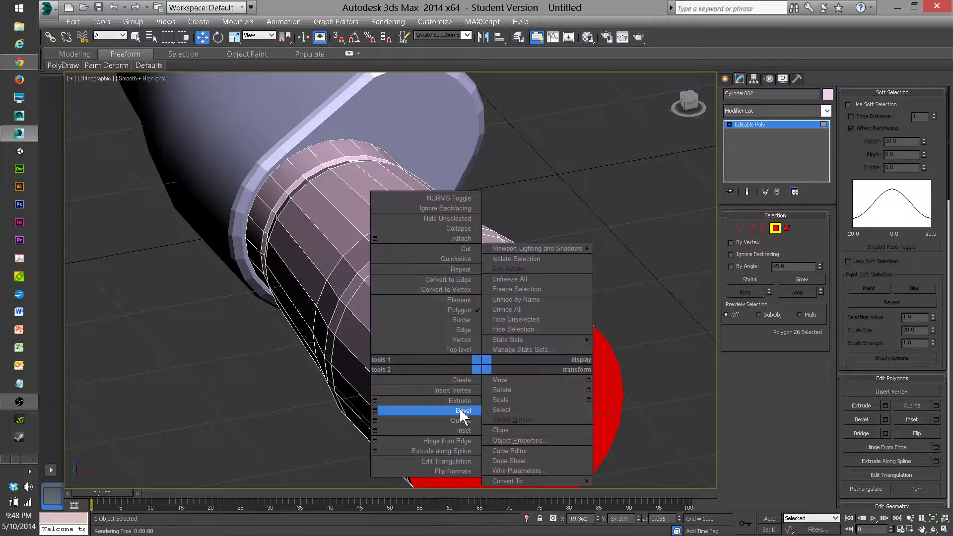
pyautogui.click(375, 411)
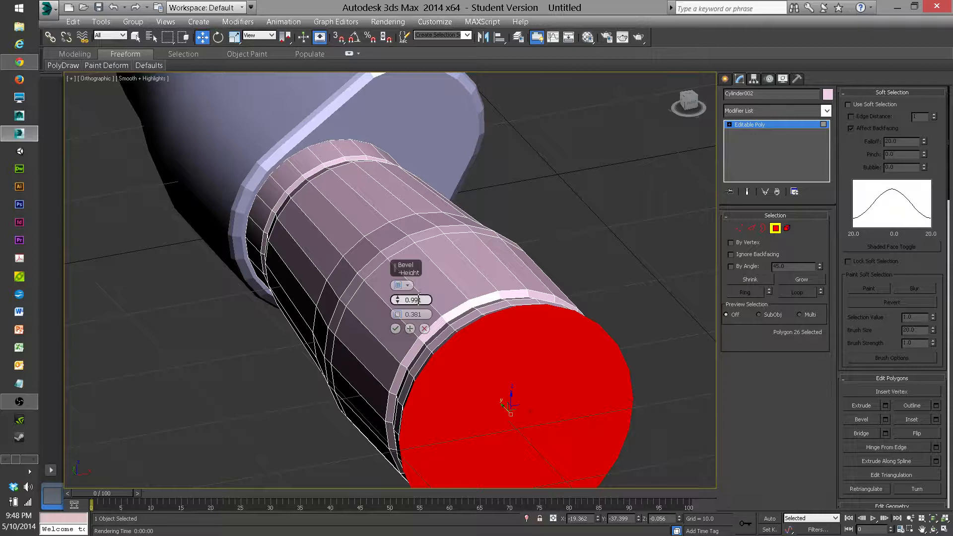
pyautogui.moveTo(426, 300); pyautogui.dragTo(405, 300)
pyautogui.click(411, 300)
pyautogui.press('BackSpace')
pyautogui.press('BackSpace')
pyautogui.press('BackSpace')
pyautogui.press('BackSpace')
pyautogui.press('BackSpace')
pyautogui.write('.2')
pyautogui.moveTo(425, 314); pyautogui.dragTo(388, 314)
pyautogui.write('-2')
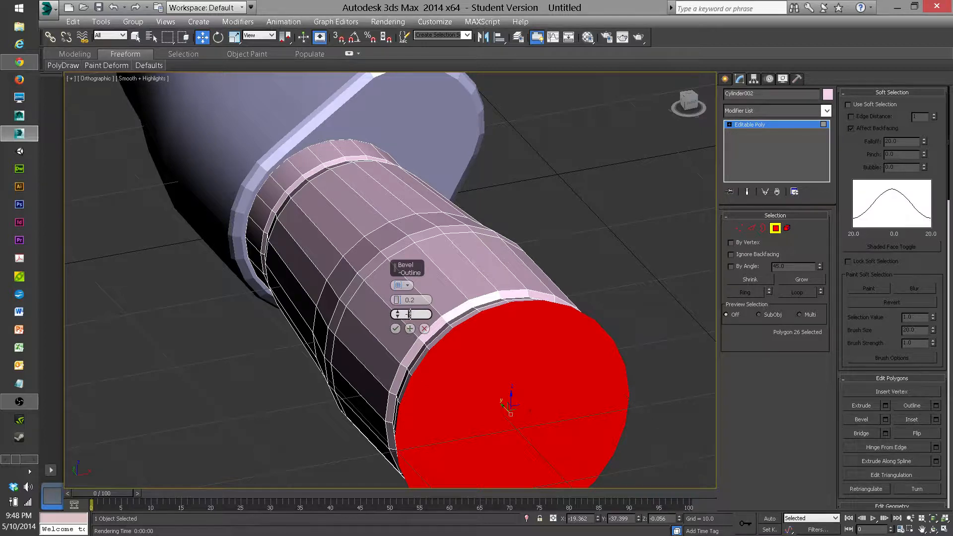
pyautogui.write('.2')
pyautogui.press('Return')
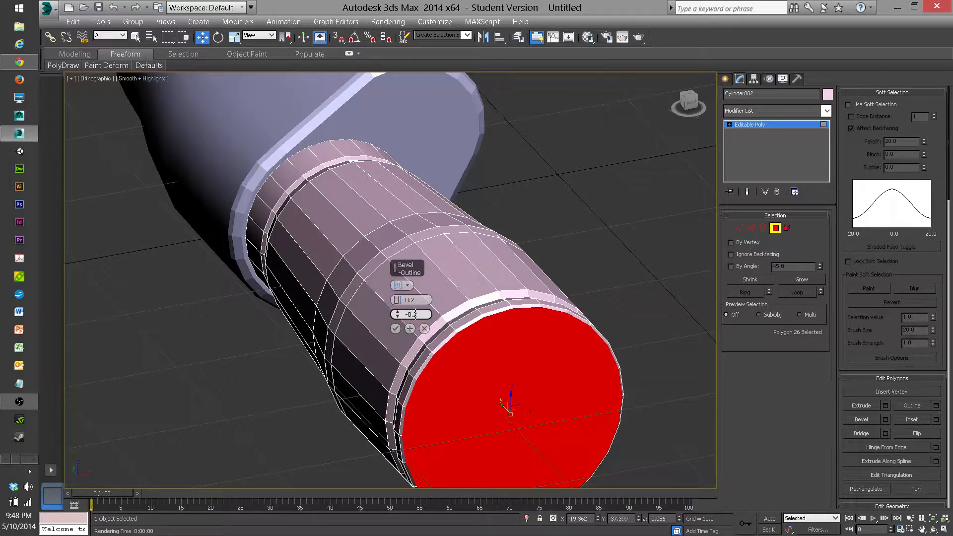
pyautogui.click(410, 329)
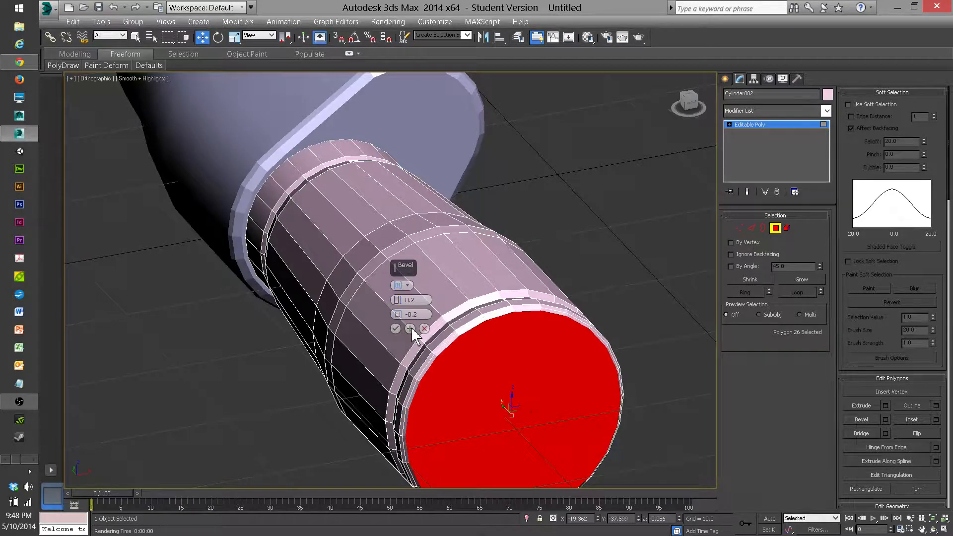
# Set the second bevel's outline to -0.6 and apply it, continuing to a third bevel
pyautogui.click(416, 314)
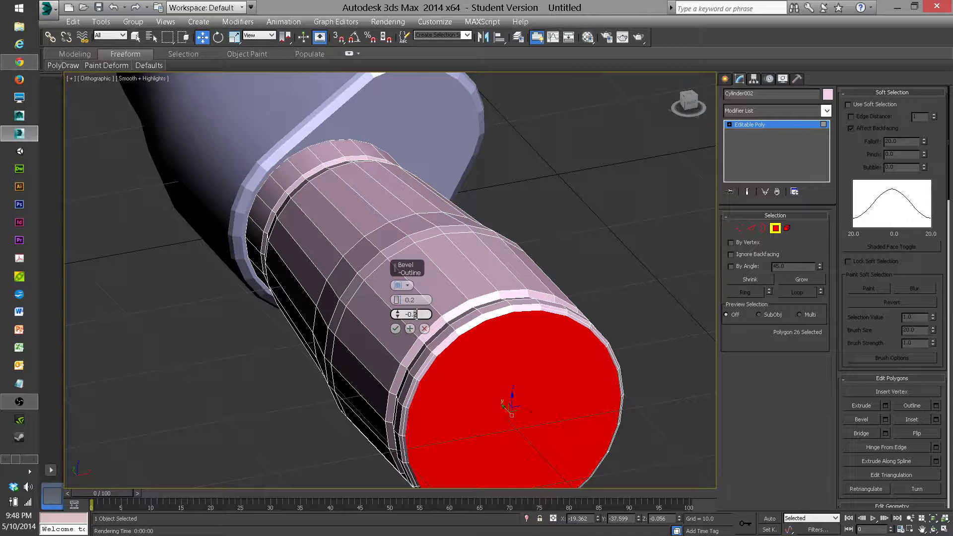
pyautogui.press('BackSpace')
pyautogui.write('6')
pyautogui.press('Return')
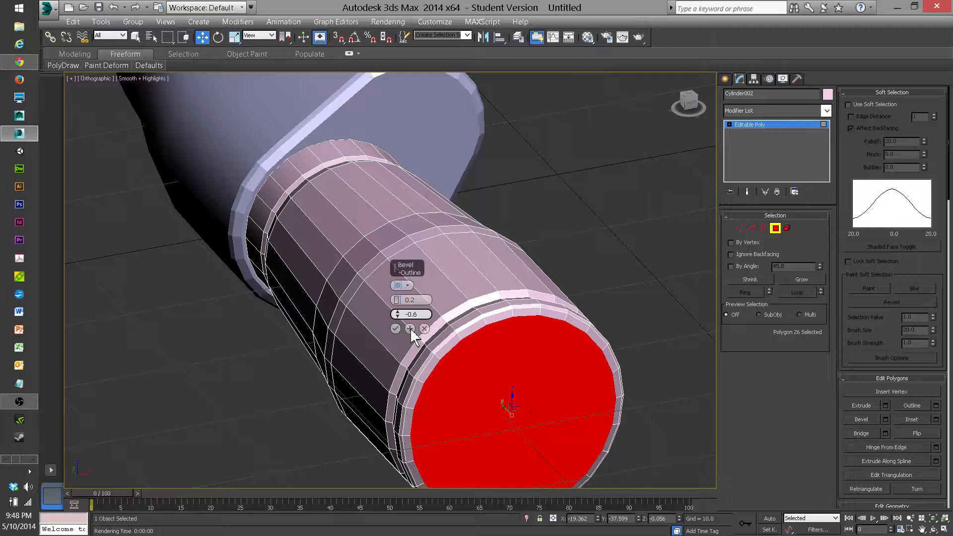
pyautogui.click(412, 329)
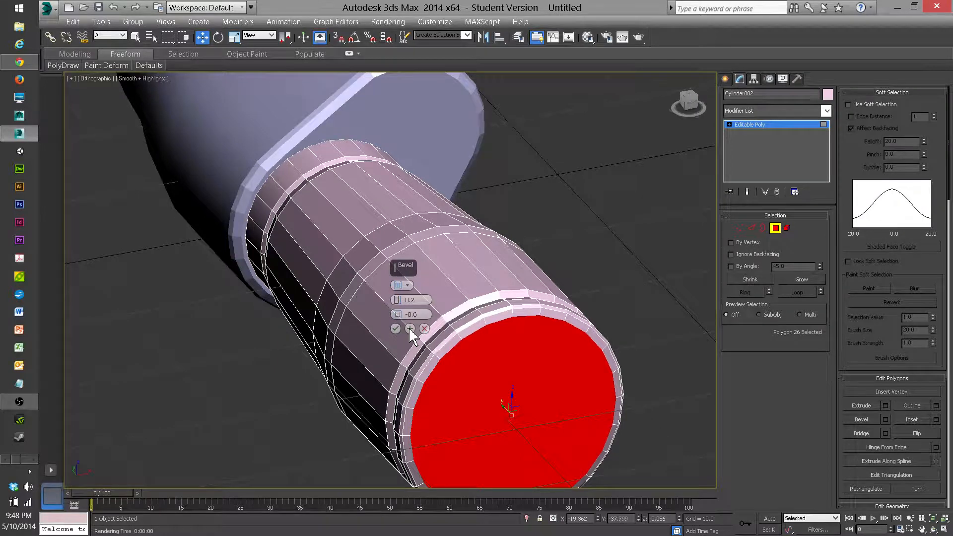
# Set the third bevel on the barrel's front polygon to outline -0.2 and height 0
pyautogui.click(407, 315)
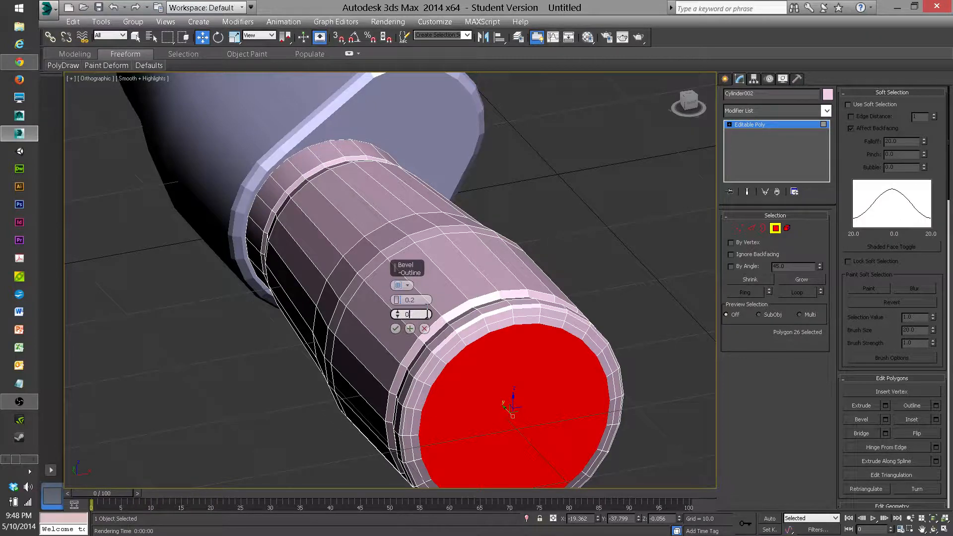
pyautogui.write('0')
pyautogui.press('Return')
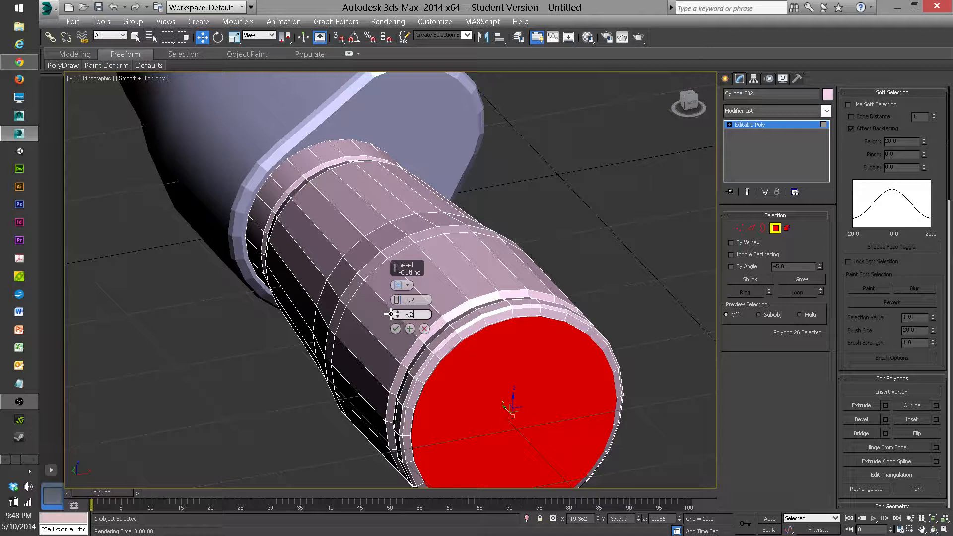
pyautogui.press('Return')
pyautogui.press('Tab')
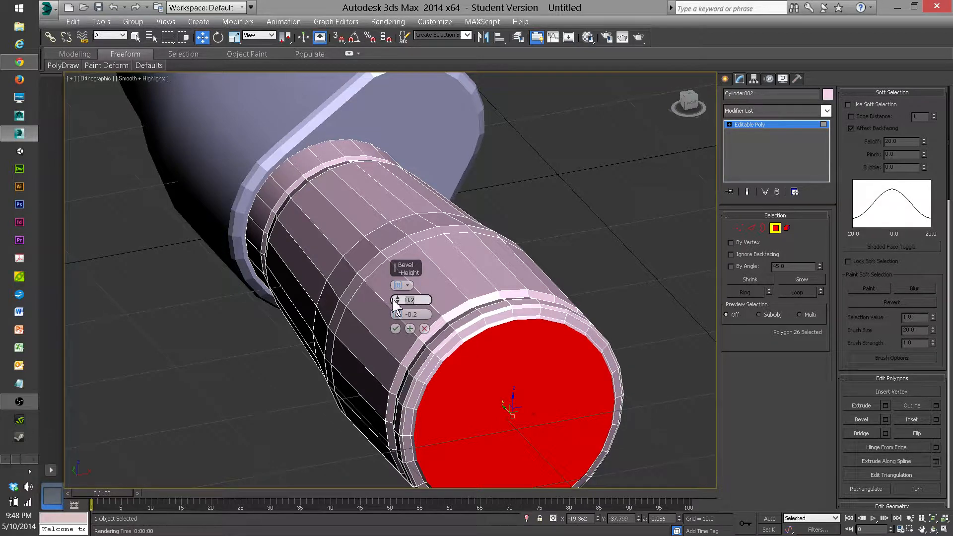
pyautogui.write('0')
pyautogui.press('Return')
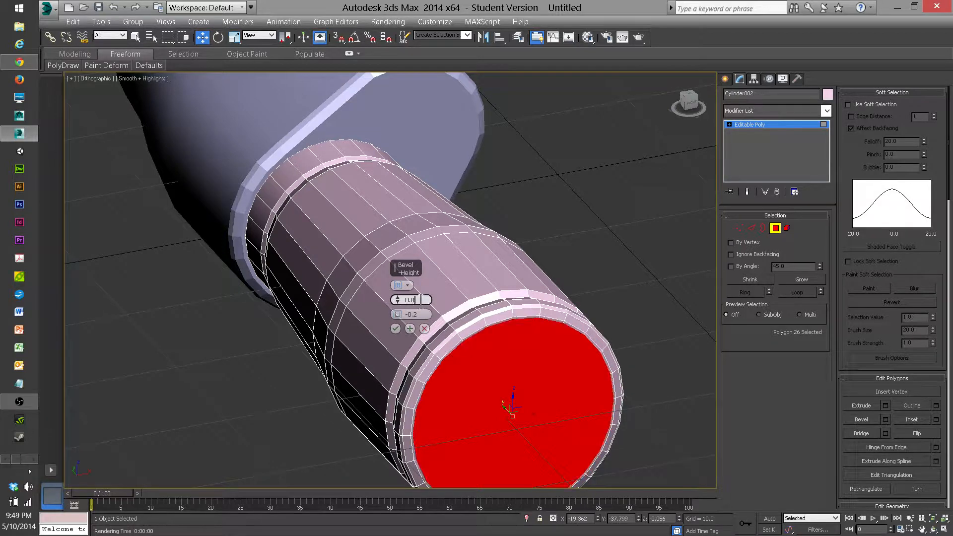
# Apply the third bevel to the barrel's front polygon and leave the bevel settings
pyautogui.click(394, 326)
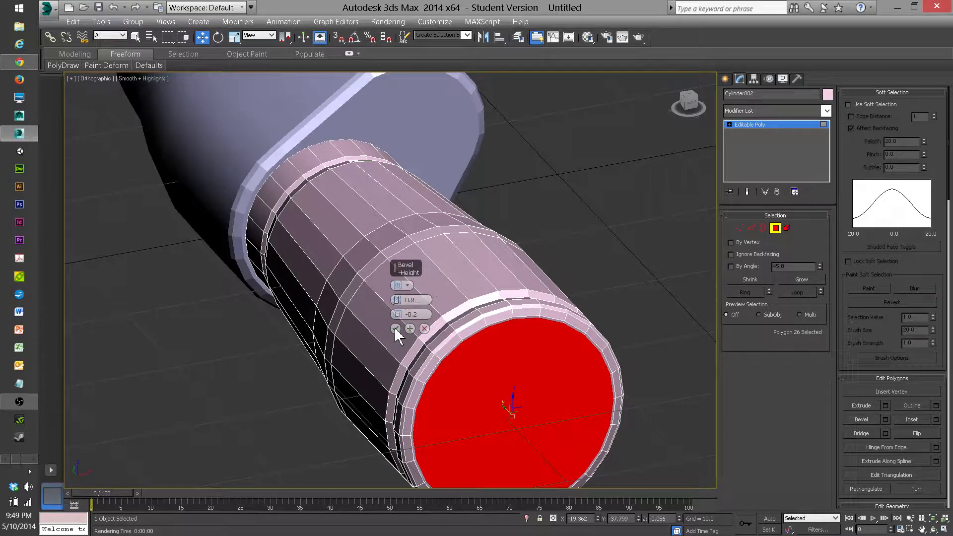
pyautogui.click(394, 327)
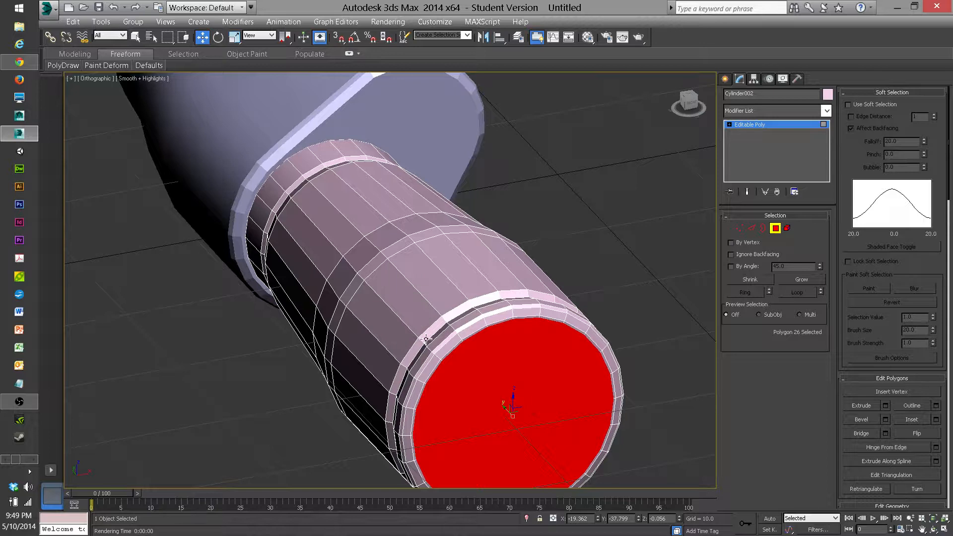
pyautogui.rightClick(496, 413)
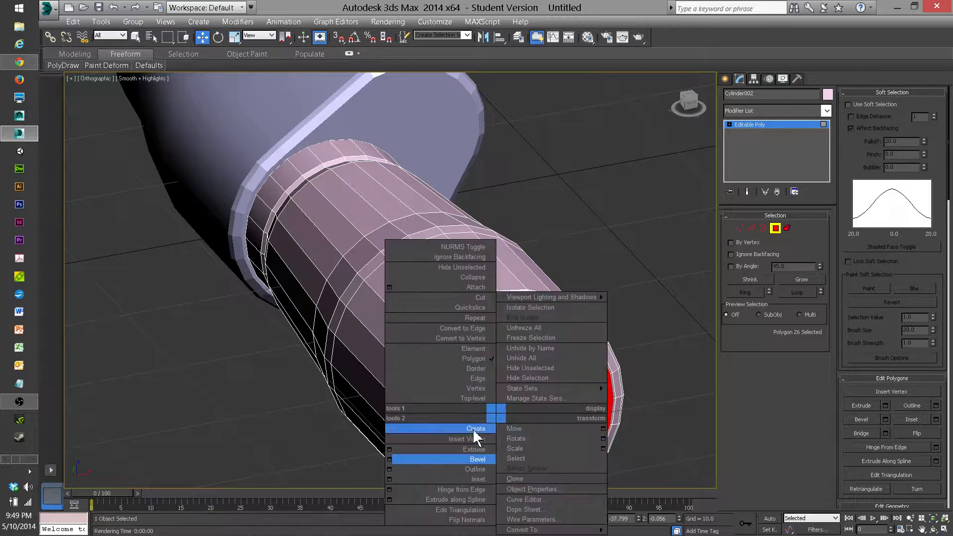
pyautogui.click(389, 459)
pyautogui.moveTo(476, 437); pyautogui.dragTo(445, 378)
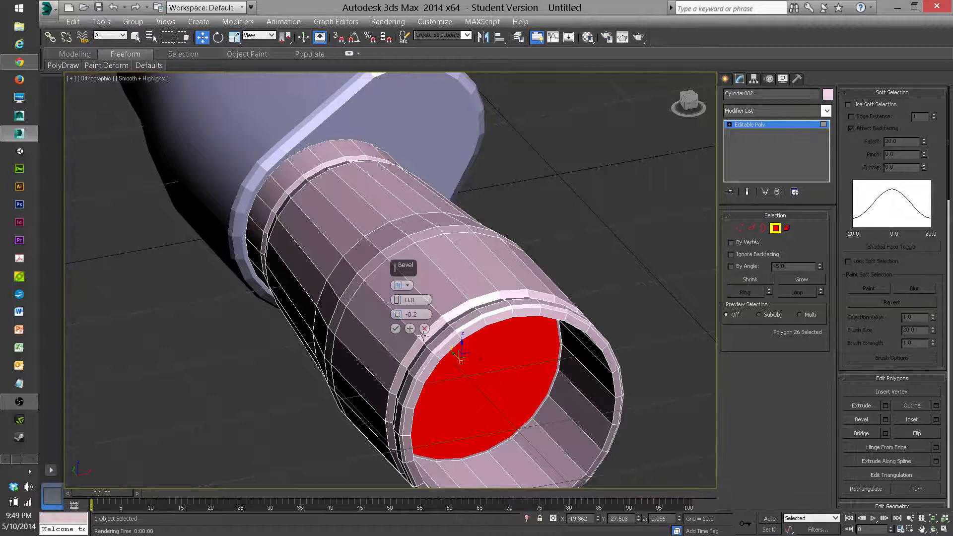
pyautogui.press('Escape')
pyautogui.hotkey('ctrl', 'z')
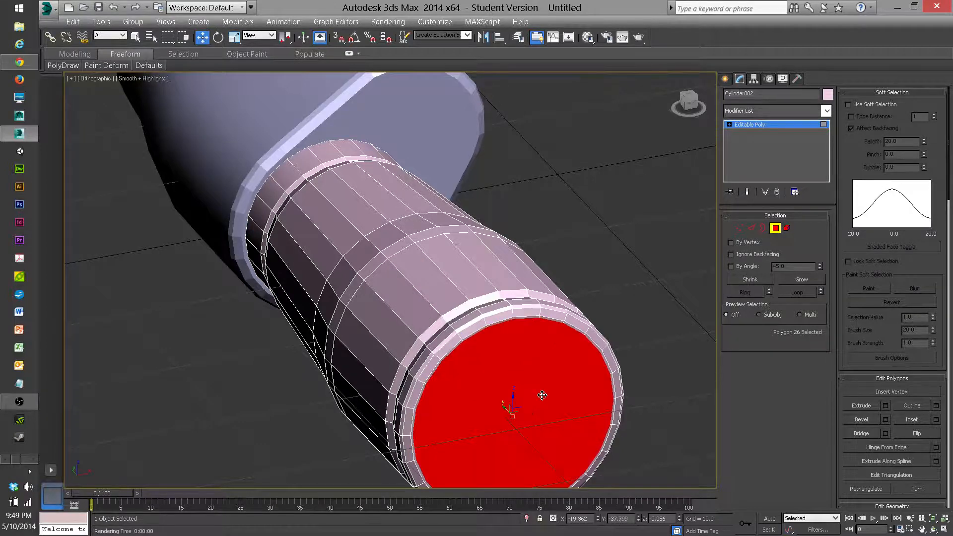
# Bevel the barrel's front polygon freehand into a deep recess, closing it with narrowing concentric rings that form the lens surface
pyautogui.rightClick(509, 402)
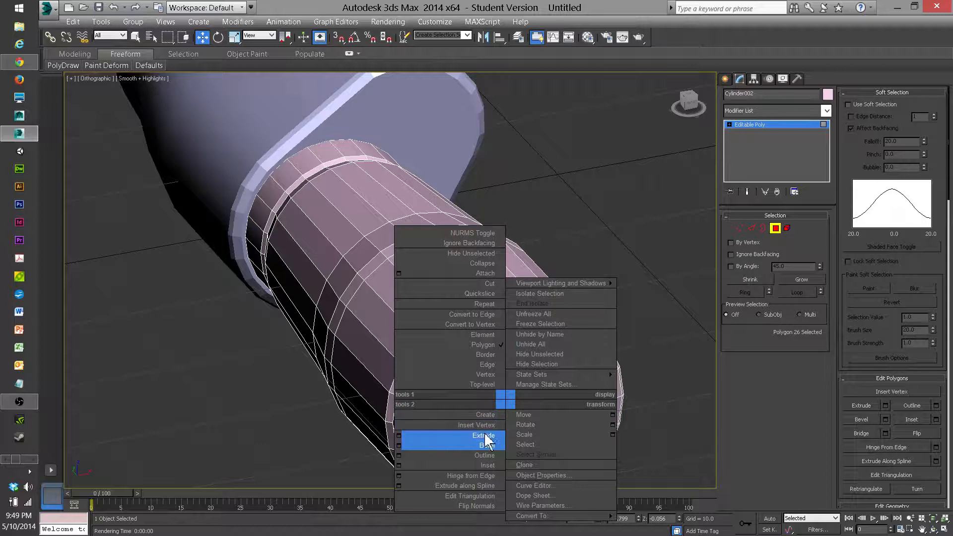
pyautogui.click(461, 446)
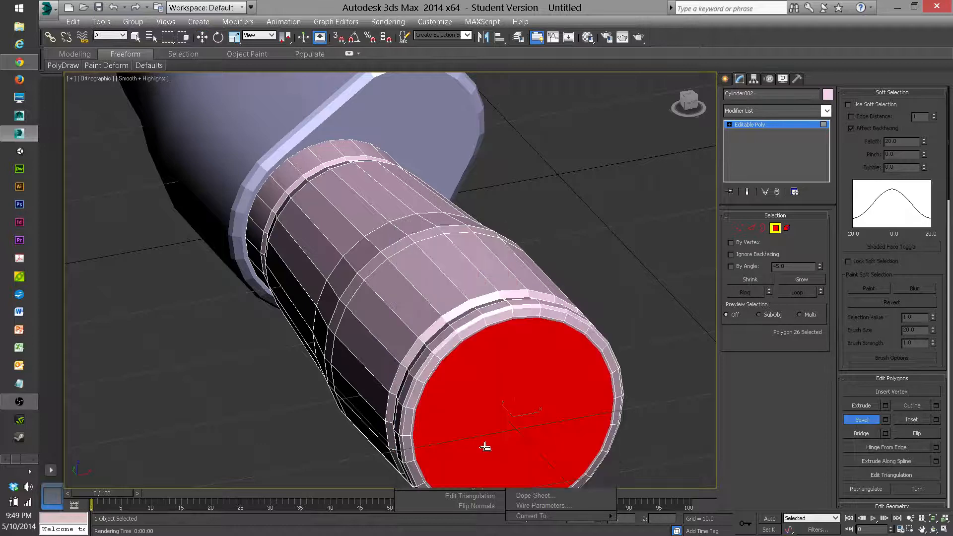
pyautogui.moveTo(514, 428); pyautogui.dragTo(548, 534)
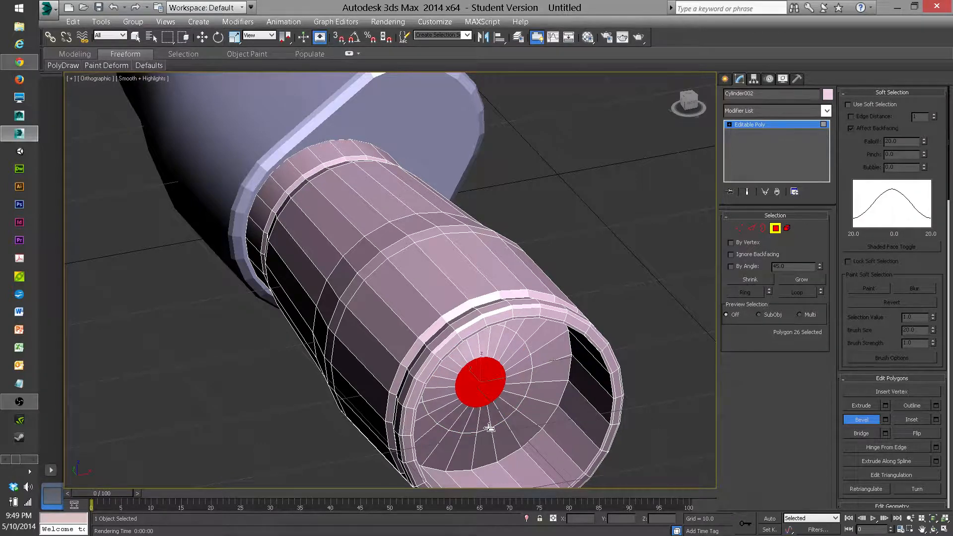
pyautogui.keyDown('alt'); pyautogui.moveTo(496, 411); pyautogui.dragTo(451, 399, button='middle'); pyautogui.keyUp('alt')
pyautogui.click(323, 313)
pyautogui.keyDown('alt'); pyautogui.moveTo(323, 314); pyautogui.dragTo(430, 324, button='middle'); pyautogui.keyUp('alt')
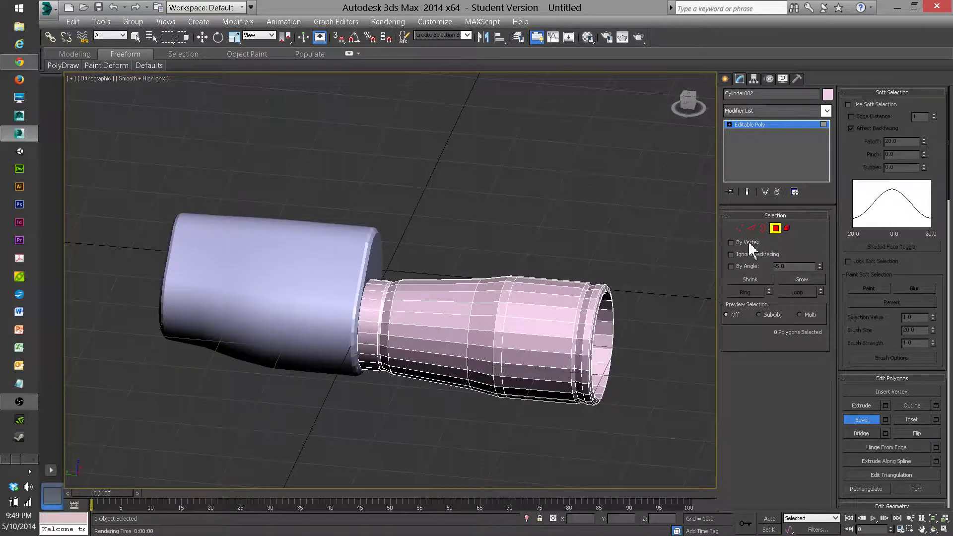
pyautogui.click(541, 335)
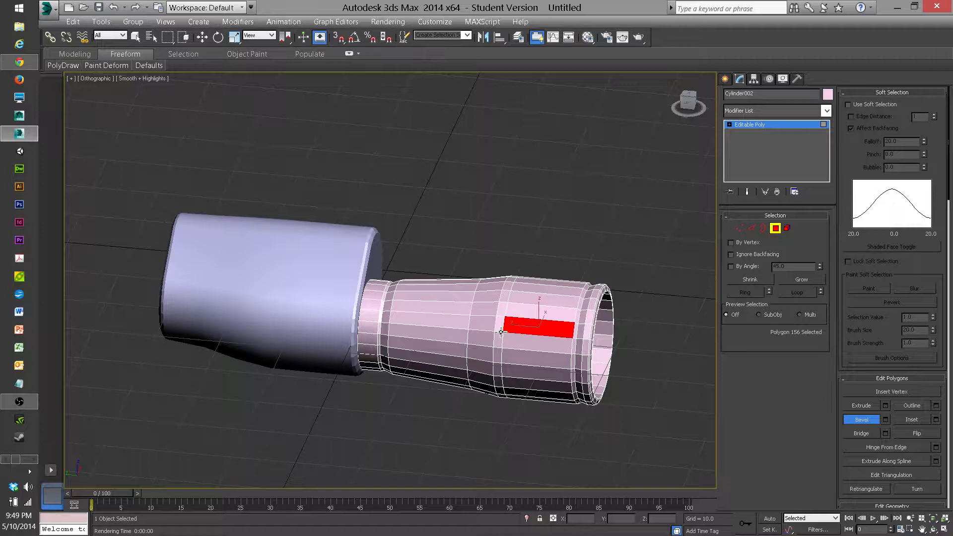
pyautogui.keyDown('shift'); pyautogui.click(527, 316); pyautogui.keyUp('shift')
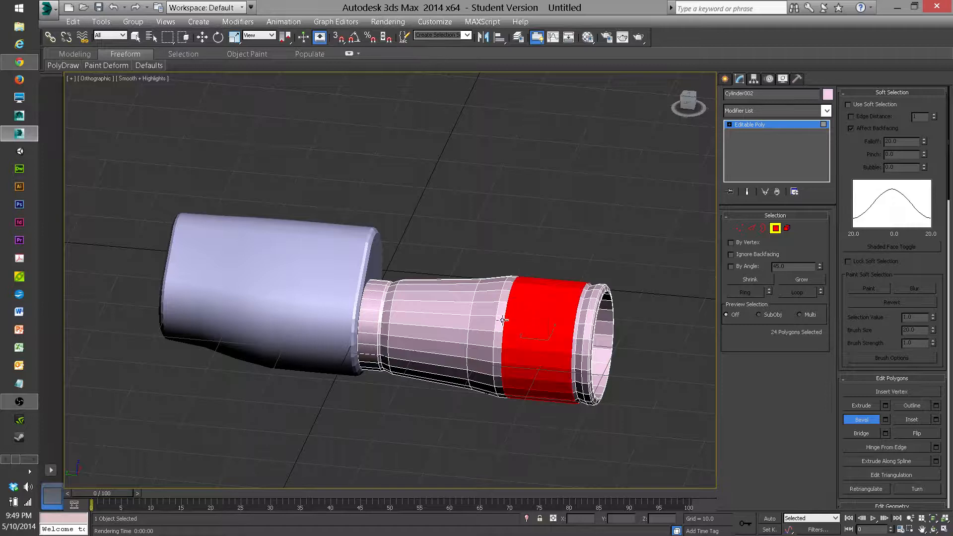
pyautogui.keyDown('shift'); pyautogui.click(502, 321); pyautogui.keyUp('shift')
pyautogui.hotkey('ctrl', 'z')
# Select all polygons of the barrel's front rim in the Top view and assign them to smoothing group 1
pyautogui.press('t')
pyautogui.scroll(3, 402, 329)
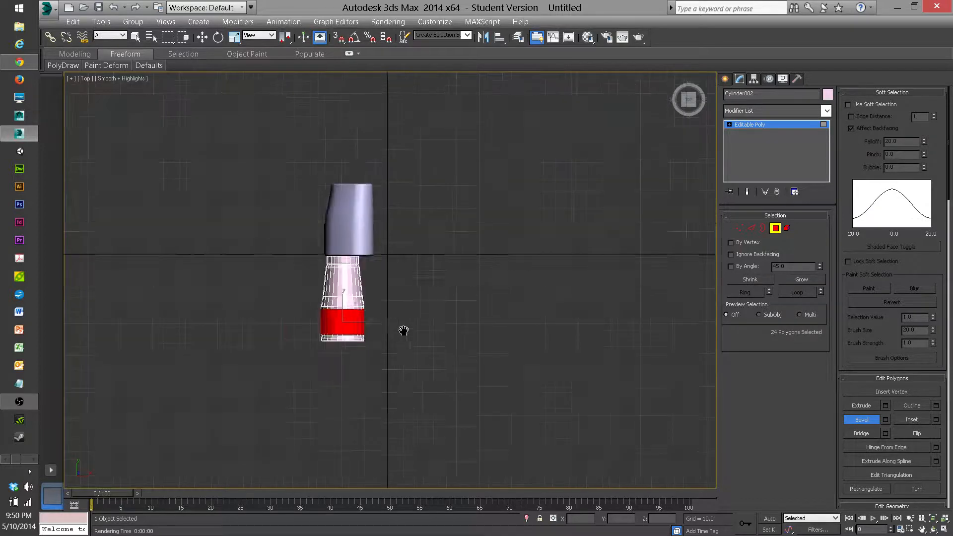
pyautogui.moveTo(431, 339); pyautogui.dragTo(499, 348, button='middle')
pyautogui.scroll(2, 500, 349)
pyautogui.scroll(-1, 541, 361)
pyautogui.click(546, 369)
pyautogui.scroll(1, 546, 375)
pyautogui.moveTo(554, 358); pyautogui.dragTo(613, 313, button='middle')
pyautogui.scroll(1, 613, 313)
pyautogui.moveTo(266, 374); pyautogui.dragTo(439, 341)
pyautogui.moveTo(493, 341); pyautogui.dragTo(499, 338)
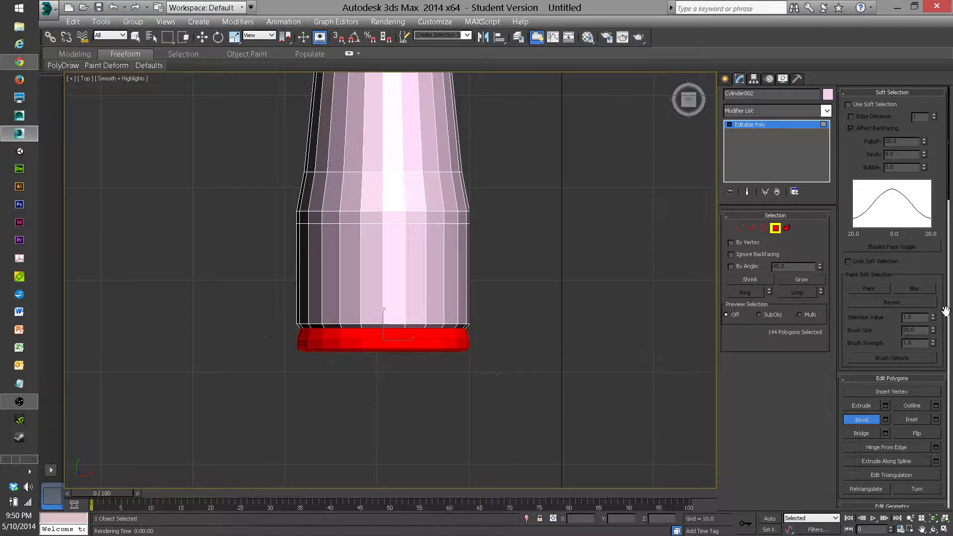
pyautogui.moveTo(946, 311); pyautogui.dragTo(944, 290)
pyautogui.scroll(-5, 914, 281)
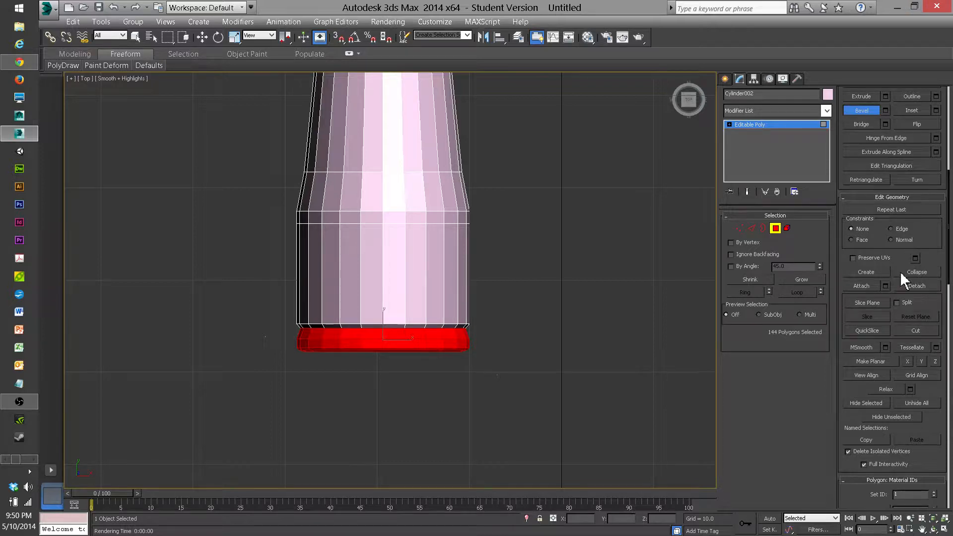
pyautogui.moveTo(942, 449); pyautogui.dragTo(936, 85)
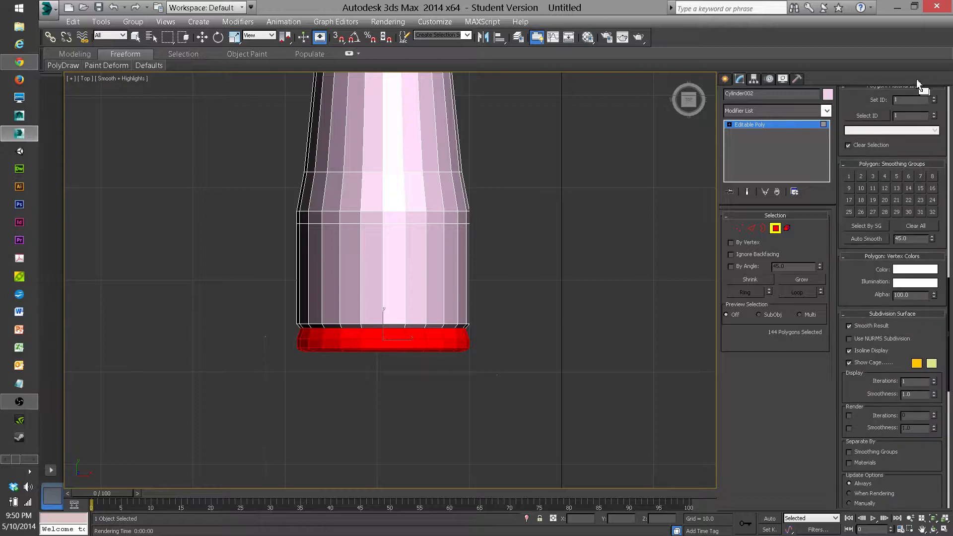
pyautogui.click(849, 177)
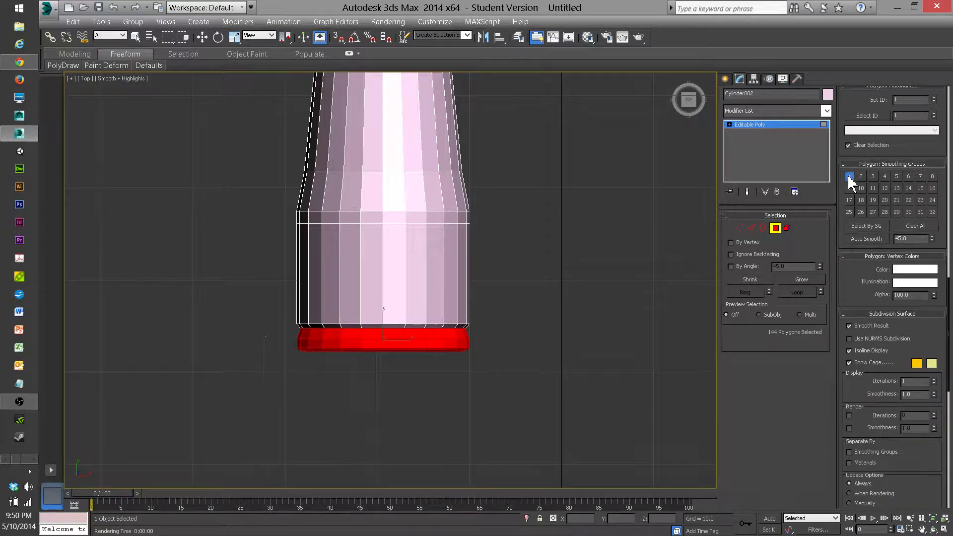
pyautogui.click(491, 284)
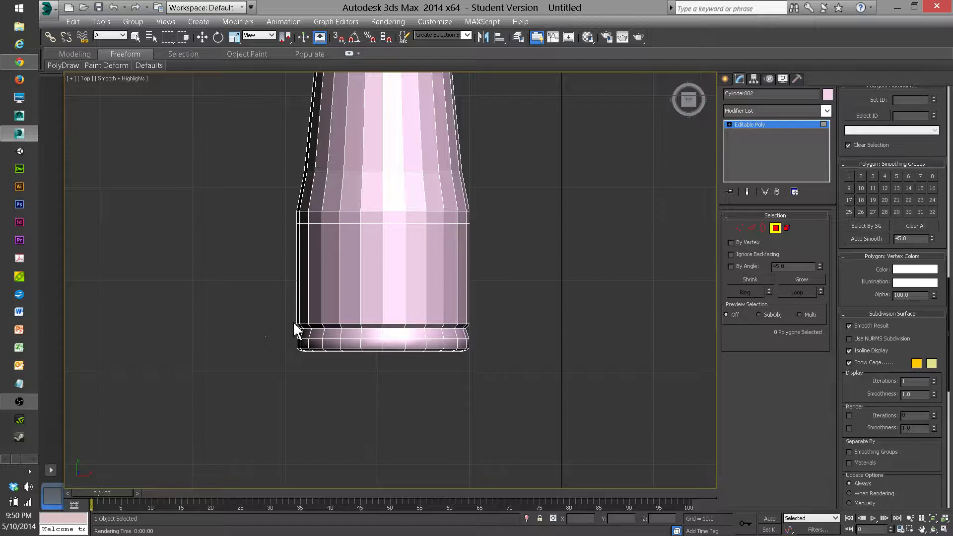
pyautogui.moveTo(287, 312); pyautogui.dragTo(408, 276)
pyautogui.moveTo(406, 283); pyautogui.dragTo(419, 339, button='middle')
pyautogui.scroll(-2, 415, 326)
pyautogui.scroll(2, 364, 306)
pyautogui.scroll(-2, 364, 306)
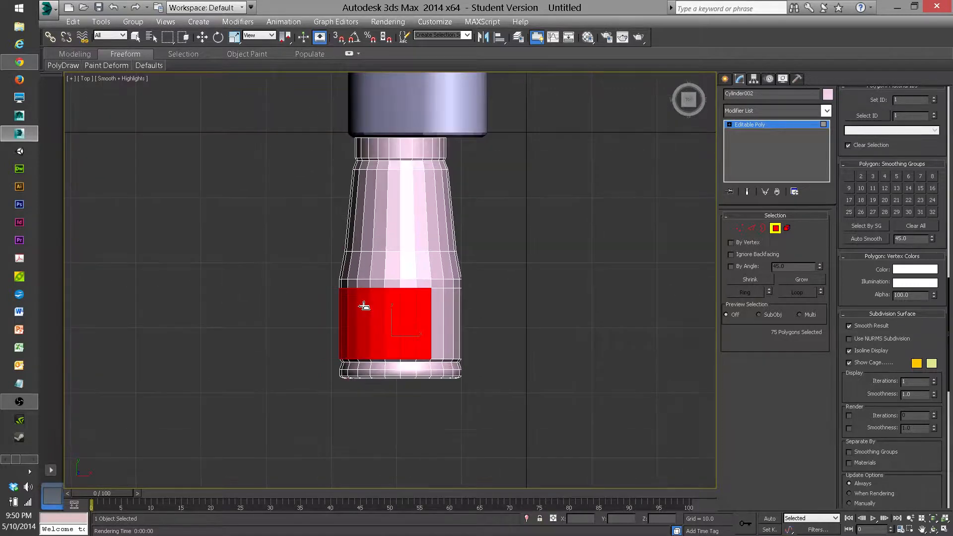
pyautogui.click(321, 268)
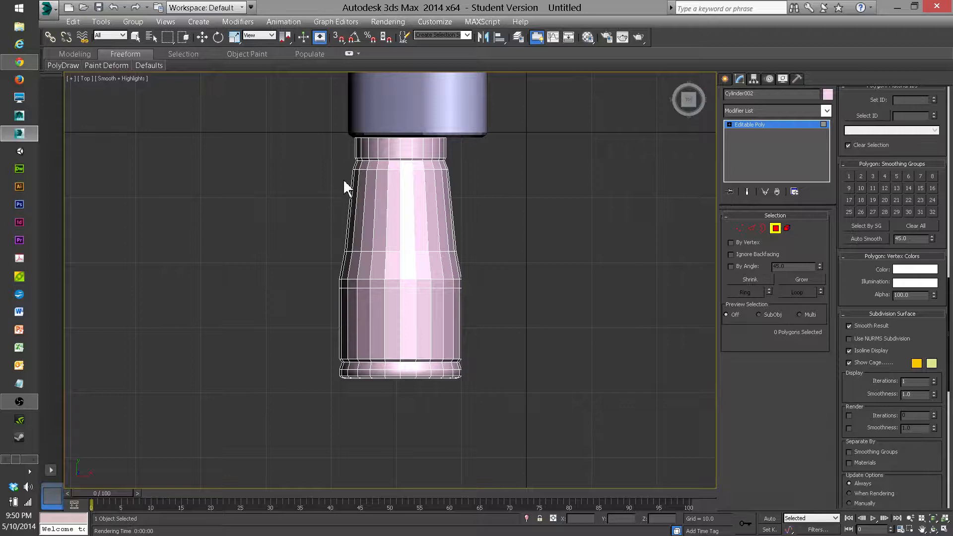
# Assign the barrel's tapered body, and also the thin groove ring behind the front rim, to smoothing group 1
pyautogui.moveTo(338, 168); pyautogui.dragTo(491, 361)
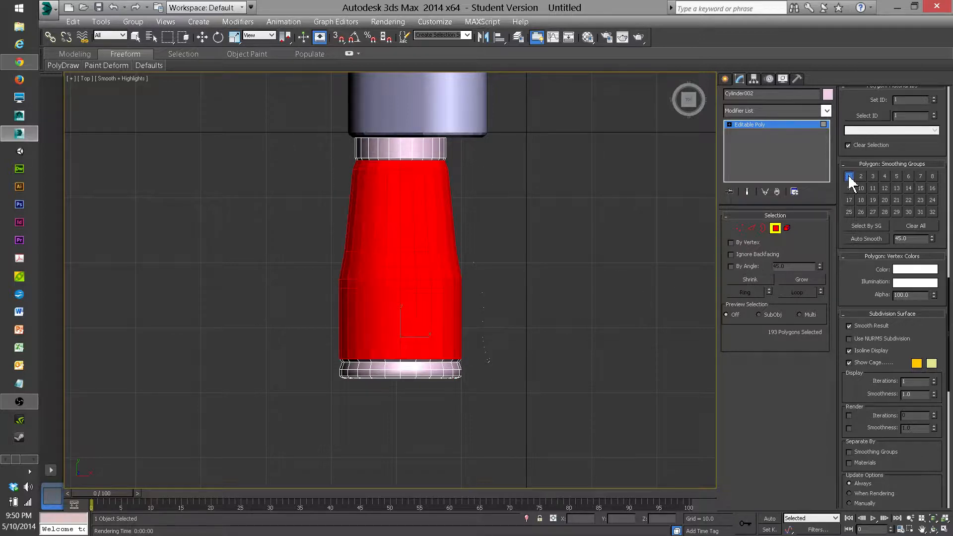
pyautogui.click(509, 353)
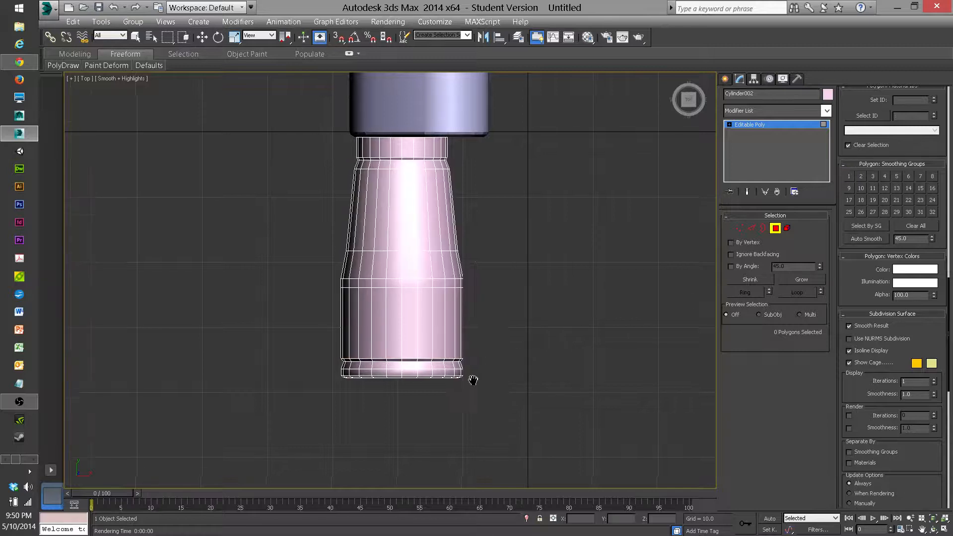
pyautogui.scroll(2, 472, 382)
pyautogui.moveTo(279, 351); pyautogui.dragTo(495, 357)
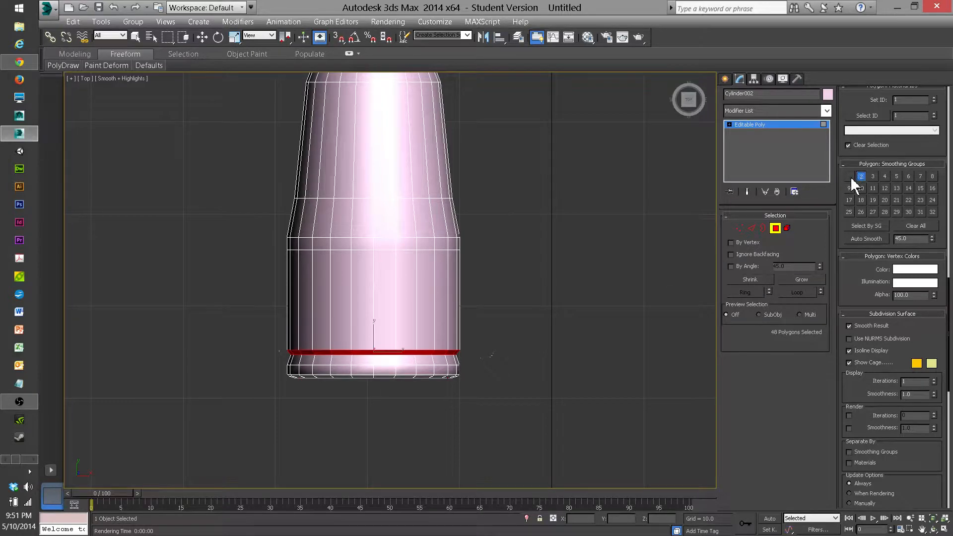
pyautogui.click(850, 177)
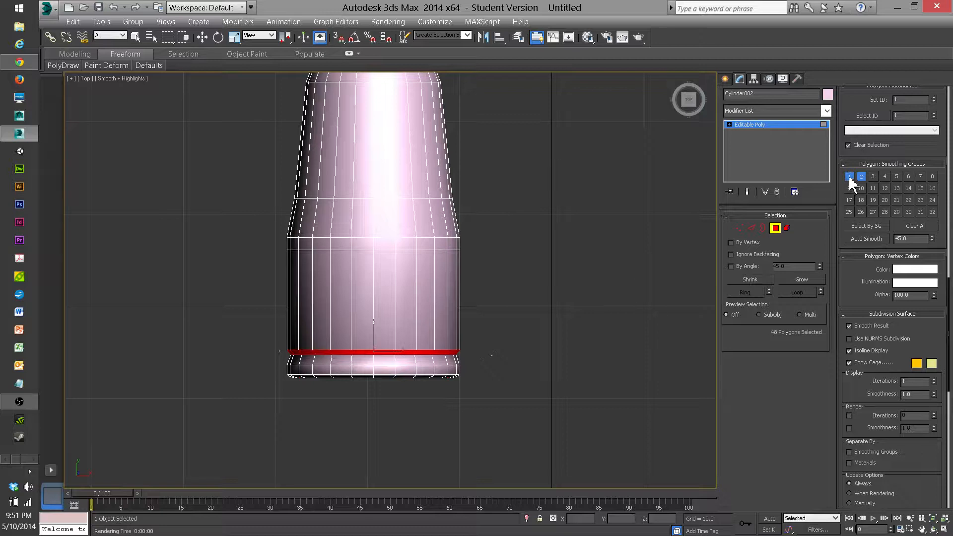
pyautogui.click(567, 315)
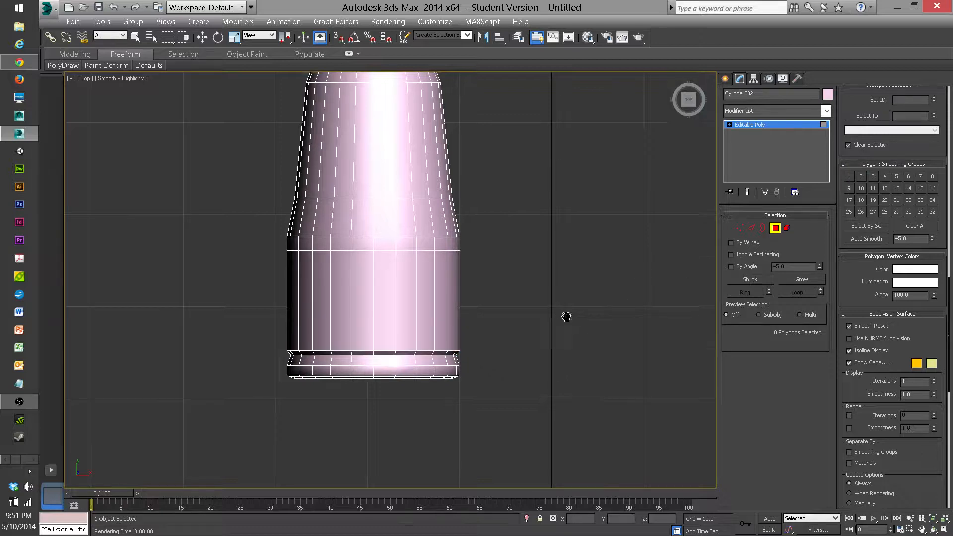
# Check the smoothing groups of the thin groove ring and the collar where the barrel meets the housing
pyautogui.moveTo(565, 314); pyautogui.dragTo(562, 439, button='middle')
pyautogui.scroll(3, 551, 427)
pyautogui.moveTo(451, 263); pyautogui.dragTo(543, 344, button='middle')
pyautogui.scroll(-2, 543, 344)
pyautogui.click(459, 233)
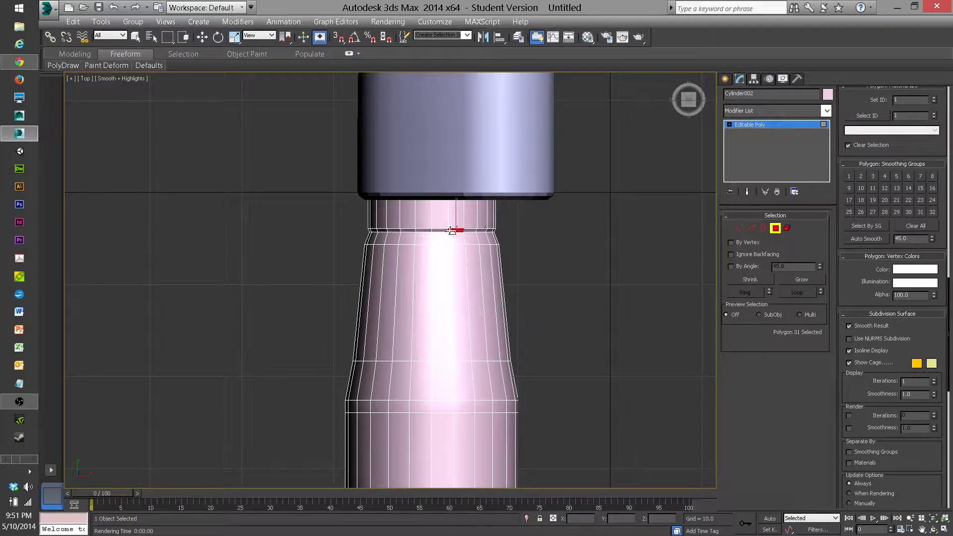
pyautogui.keyDown('shift'); pyautogui.click(442, 232); pyautogui.keyUp('shift')
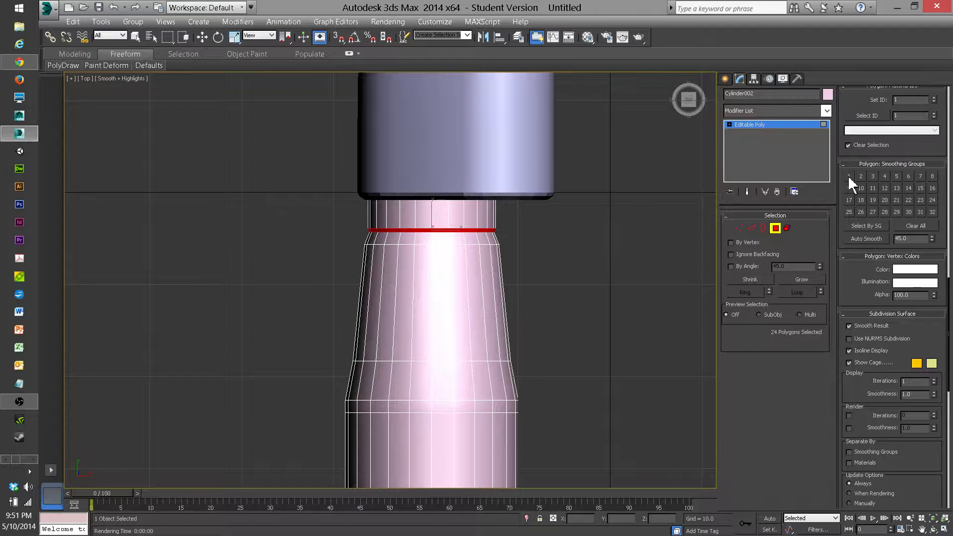
pyautogui.click(575, 234)
pyautogui.click(482, 213)
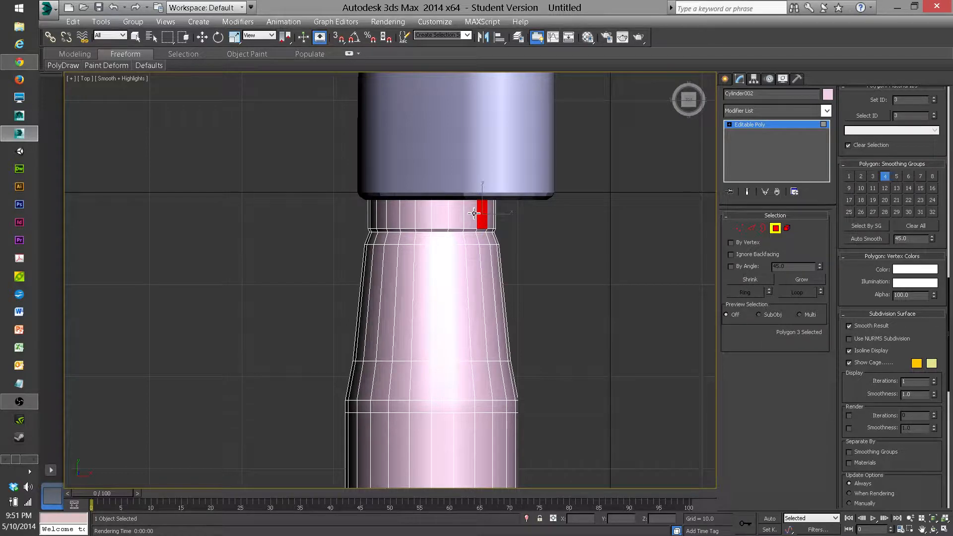
pyautogui.keyDown('shift'); pyautogui.click(474, 213); pyautogui.keyUp('shift')
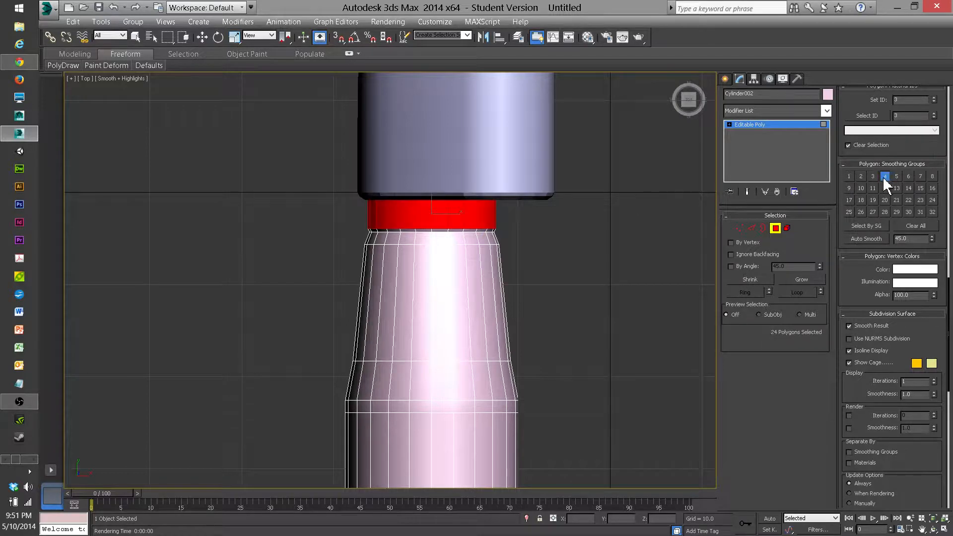
pyautogui.click(588, 261)
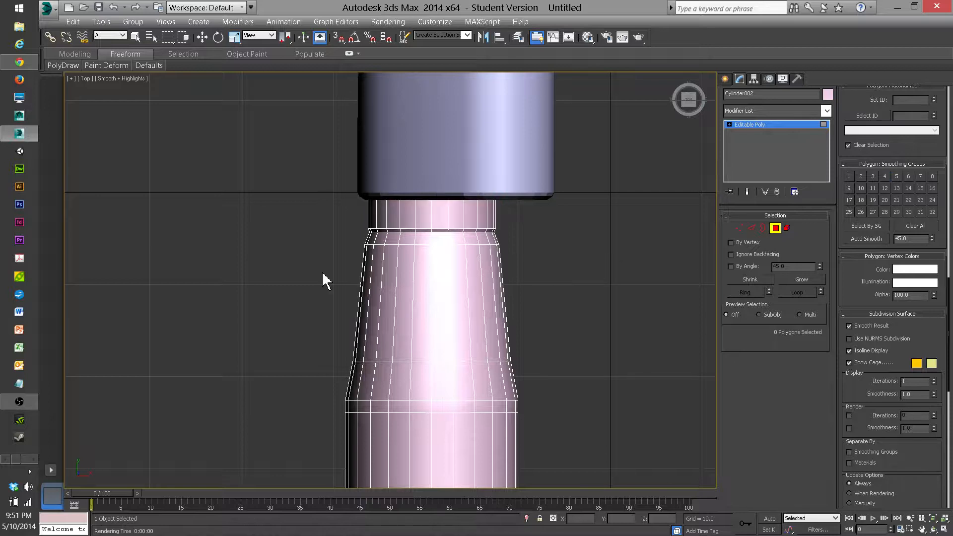
# Check the smoothing groups of the recessed lens polygons and of the barrel's inner wall
pyautogui.keyDown('alt'); pyautogui.moveTo(326, 280); pyautogui.dragTo(374, 250, button='middle'); pyautogui.keyUp('alt')
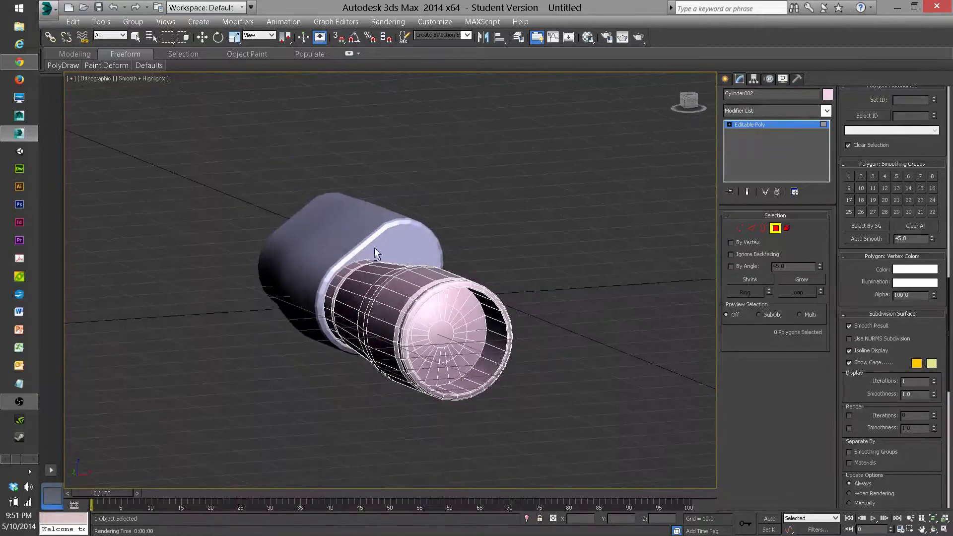
pyautogui.click(441, 338)
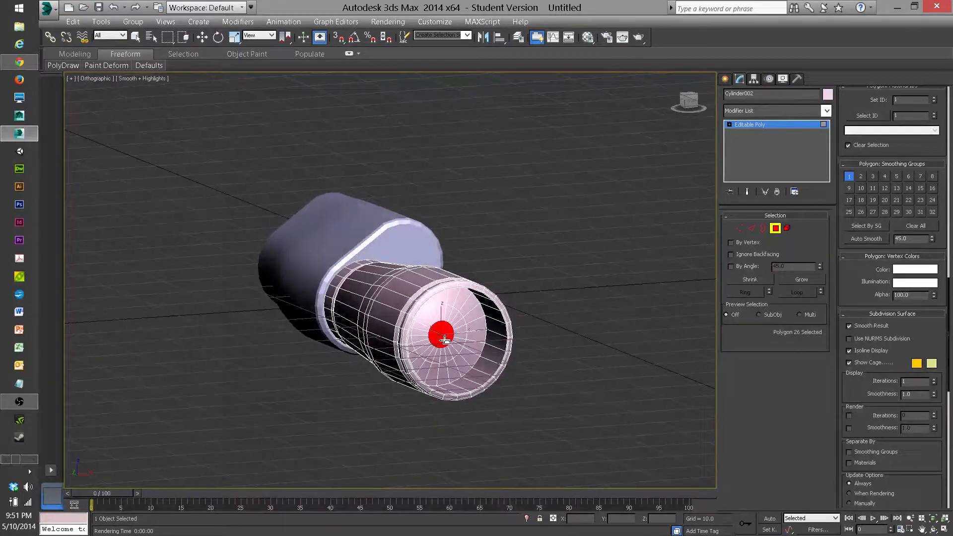
pyautogui.click(802, 279)
pyautogui.click(803, 279)
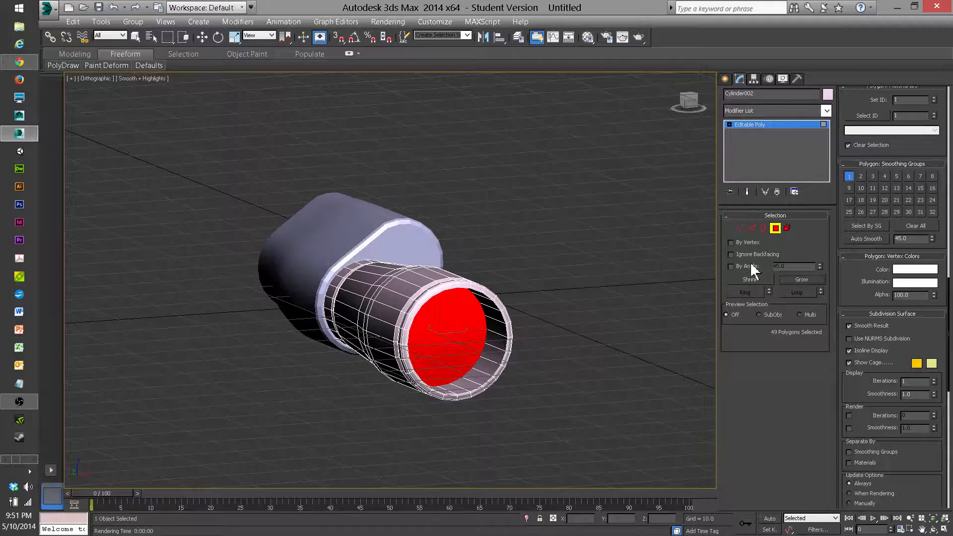
pyautogui.click(498, 326)
pyautogui.keyDown('shift'); pyautogui.click(498, 320); pyautogui.keyUp('shift')
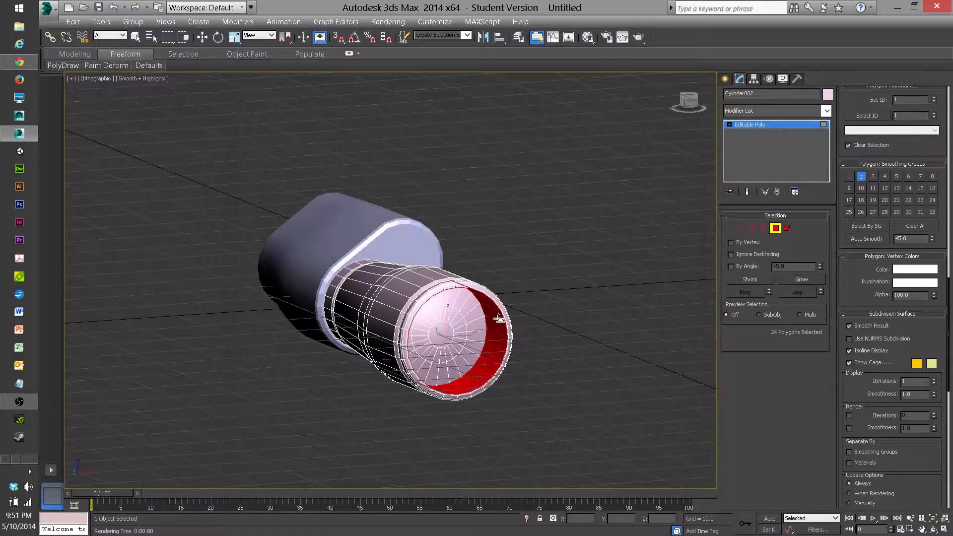
pyautogui.click(595, 237)
# In the Back view, create a 24-sided cylinder about 4.8 in radius and 5.8 high on the upper part of the housing's rear face
pyautogui.keyDown('alt'); pyautogui.moveTo(562, 247); pyautogui.dragTo(430, 252, button='middle'); pyautogui.keyUp('alt')
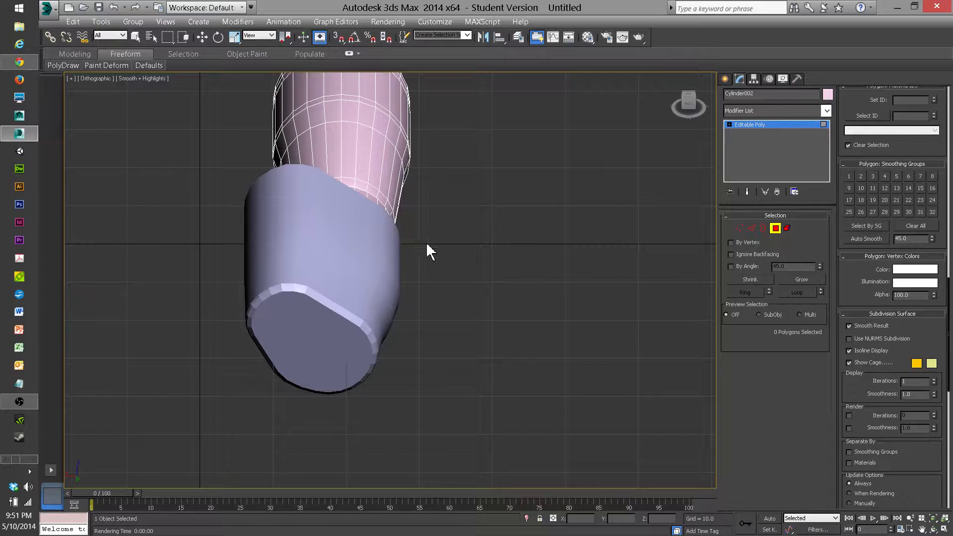
pyautogui.click(689, 107)
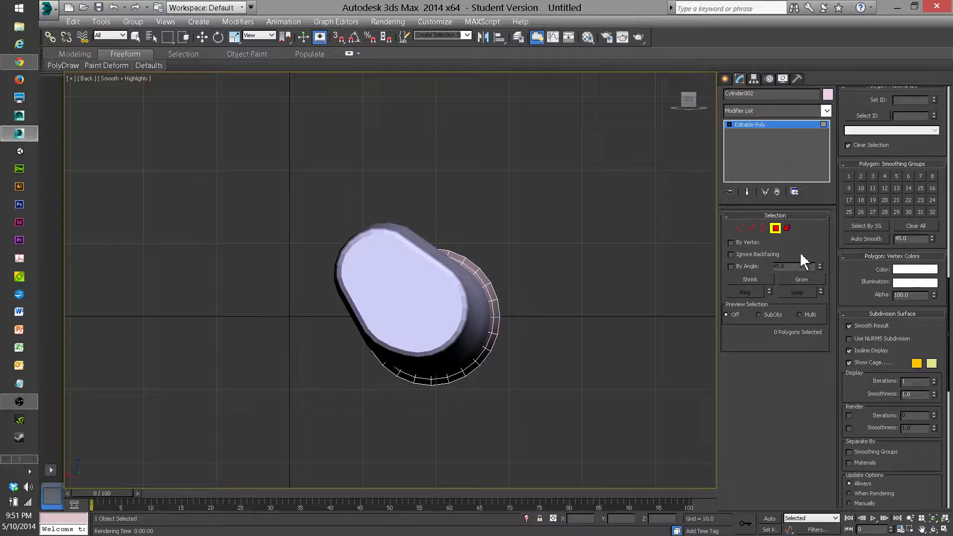
pyautogui.click(726, 79)
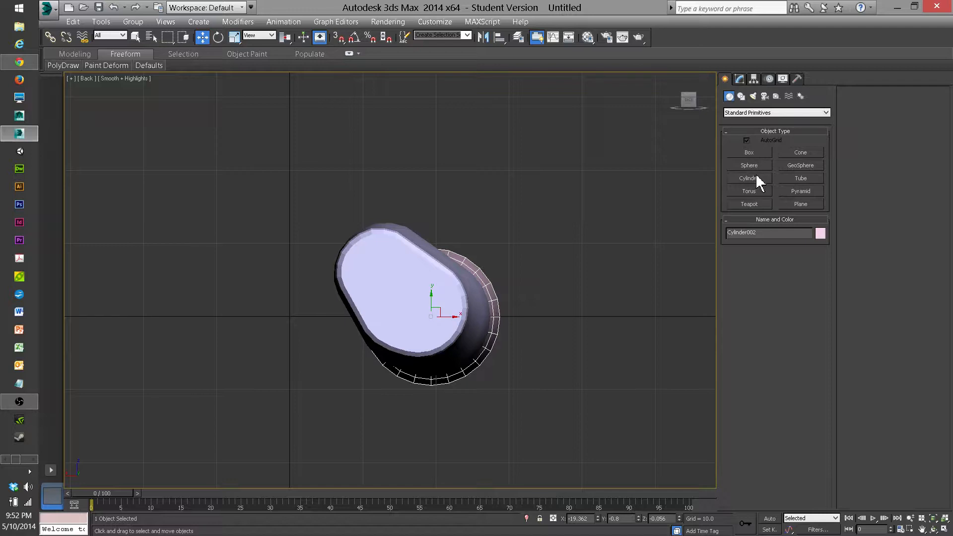
pyautogui.click(754, 179)
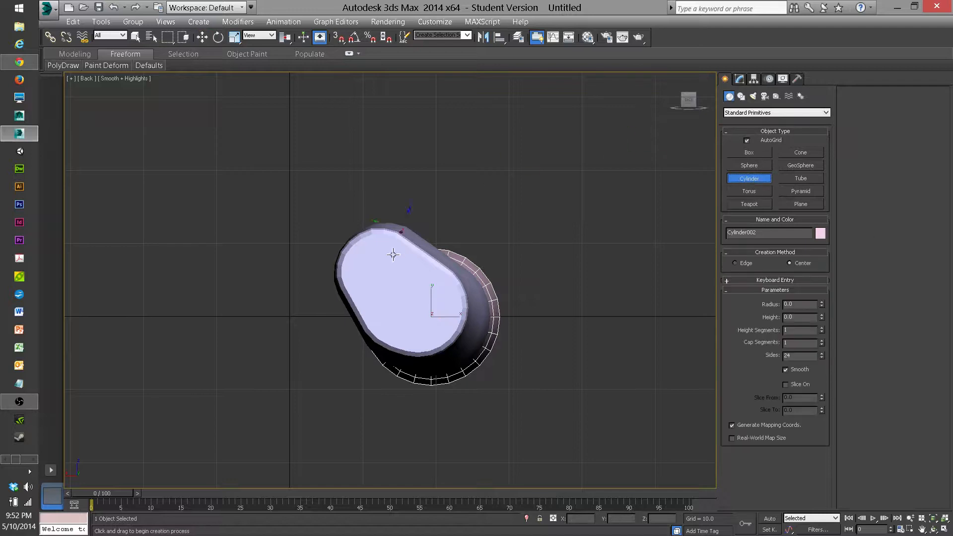
pyautogui.moveTo(375, 267); pyautogui.dragTo(403, 294)
pyautogui.click(368, 251)
pyautogui.moveTo(369, 251)
pyautogui.keyDown('alt'); pyautogui.mouseDown(button='middle')
pyautogui.moveTo(378, 279)
pyautogui.moveTo(371, 270)
pyautogui.mouseUp(button='middle'); pyautogui.keyUp('alt')
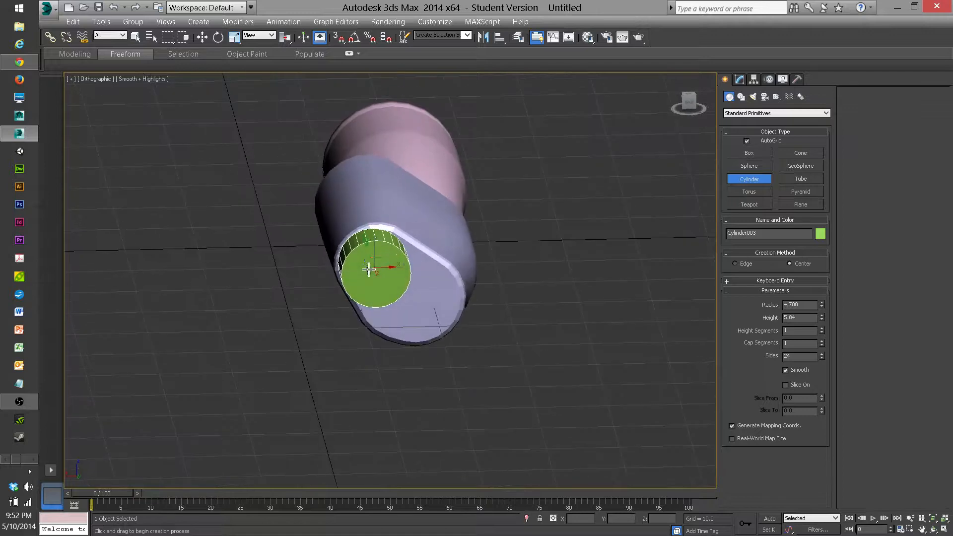
# Convert the new rear cylinder to an Editable Poly
pyautogui.click(687, 106)
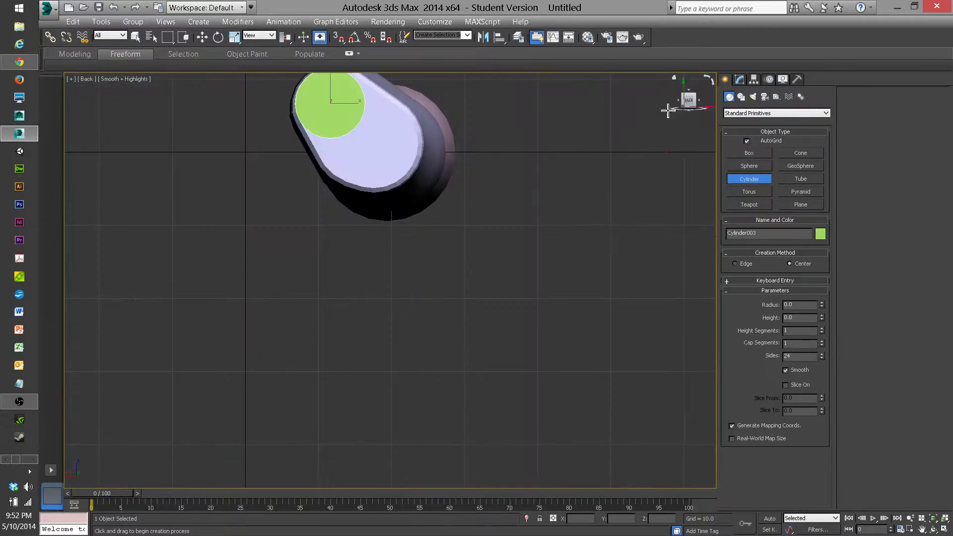
pyautogui.moveTo(508, 162); pyautogui.dragTo(529, 280, button='middle')
pyautogui.scroll(3, 566, 298)
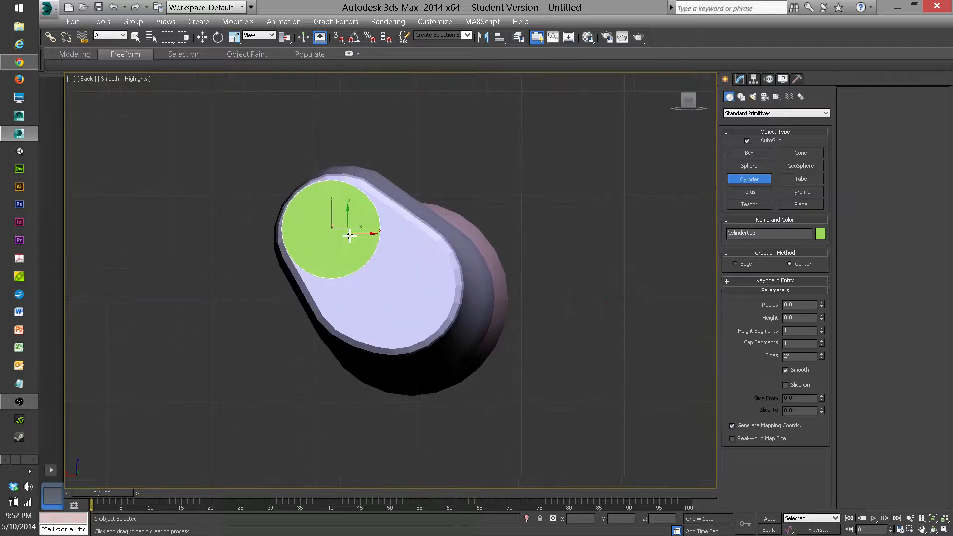
pyautogui.rightClick(350, 237)
pyautogui.rightClick(350, 230)
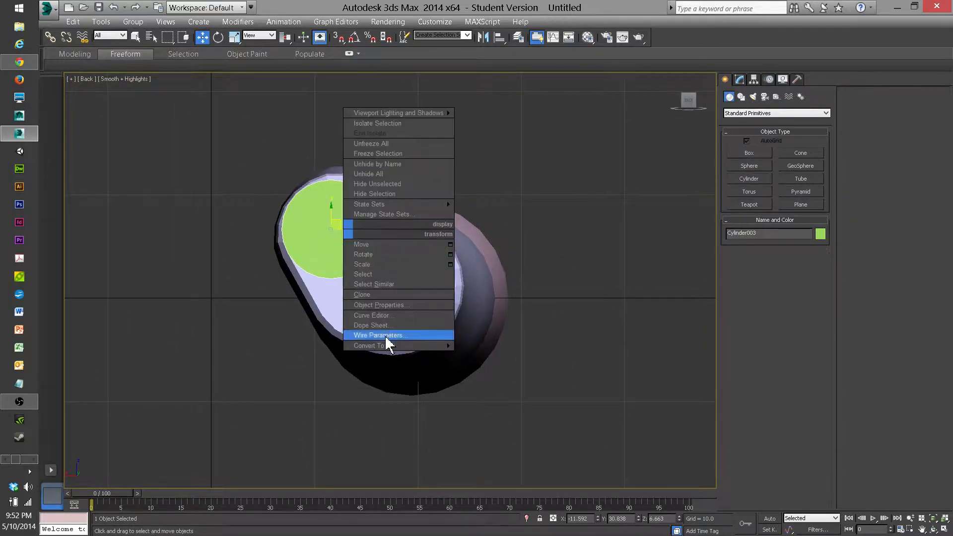
pyautogui.moveTo(392, 347)
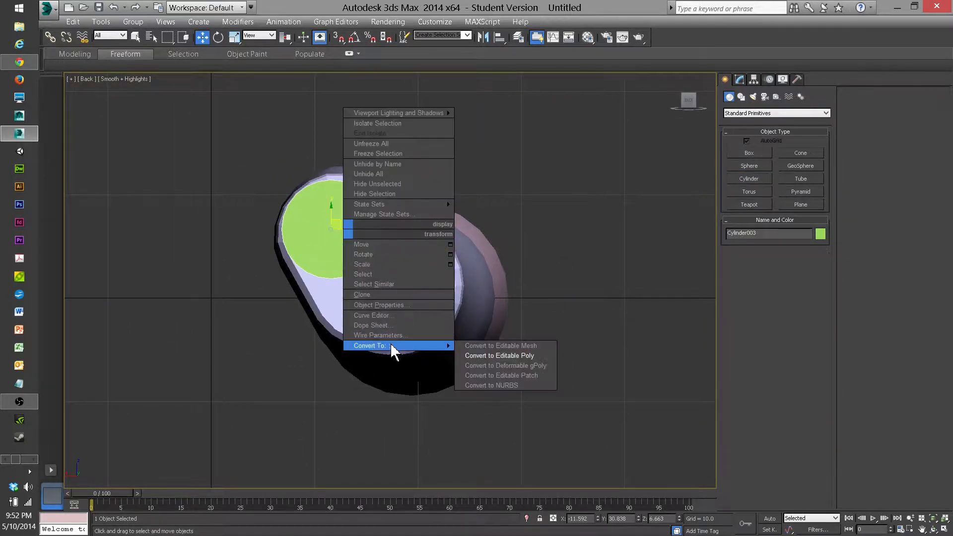
pyautogui.click(474, 356)
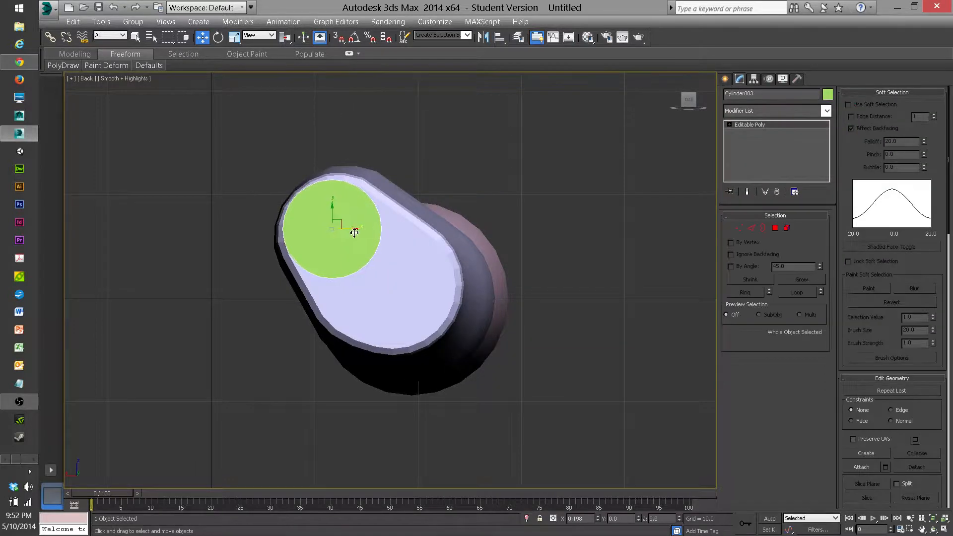
# Reposition the cylinder in the Back view so it sits inside the rounded upper end of the housing's rear face
pyautogui.moveTo(340, 208)
pyautogui.mouseDown()
pyautogui.moveTo(362, 239)
pyautogui.moveTo(343, 223)
pyautogui.mouseUp()
pyautogui.scroll(5, 343, 223)
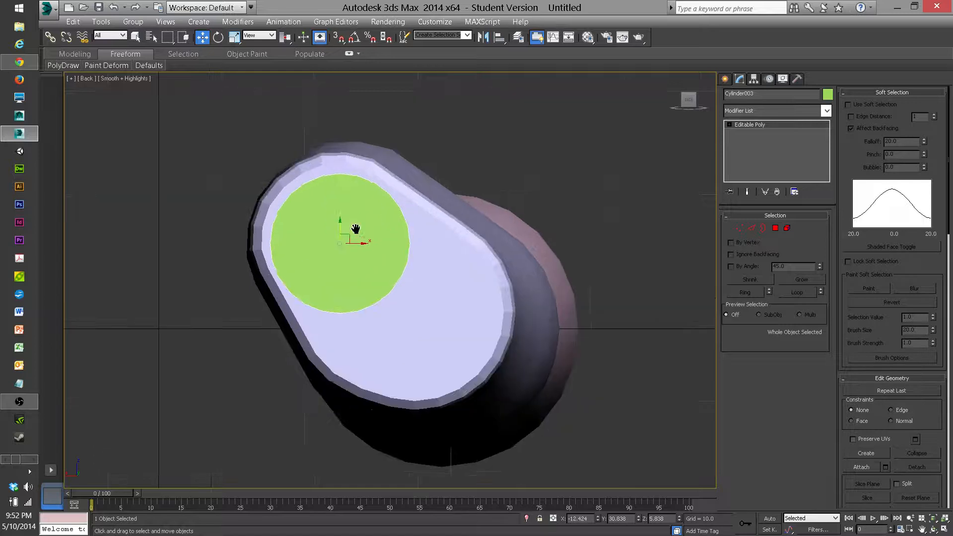
pyautogui.moveTo(403, 279); pyautogui.dragTo(403, 275)
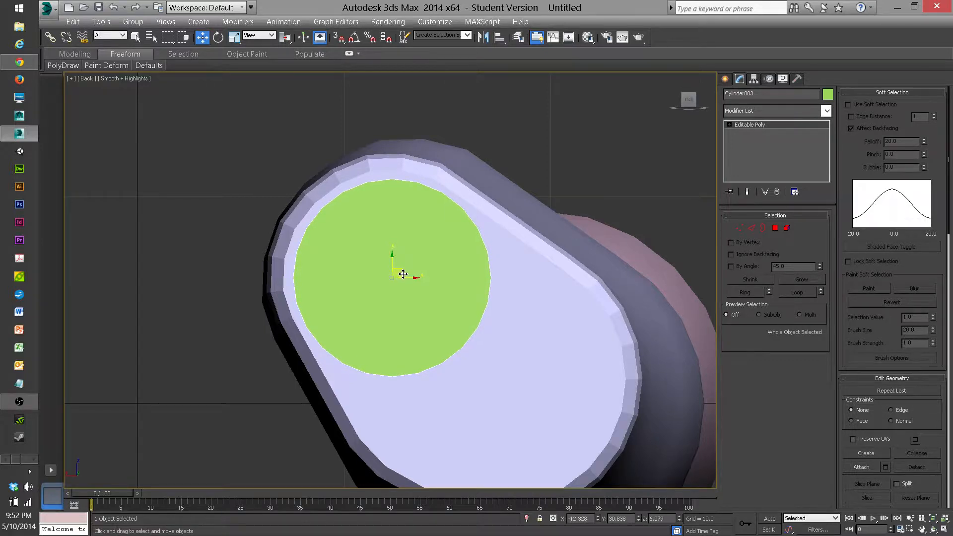
# Select the cylinder's end cap polygon and move it toward the housing, leaving only a short stub
pyautogui.keyDown('alt'); pyautogui.moveTo(383, 258); pyautogui.dragTo(425, 282, button='middle'); pyautogui.keyUp('alt')
pyautogui.click(777, 229)
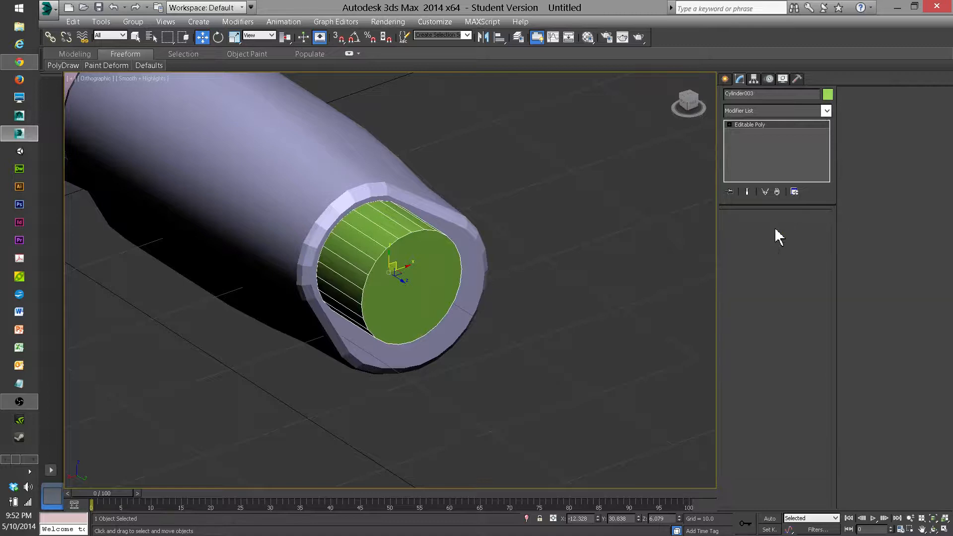
pyautogui.click(424, 276)
pyautogui.moveTo(424, 298); pyautogui.dragTo(388, 275)
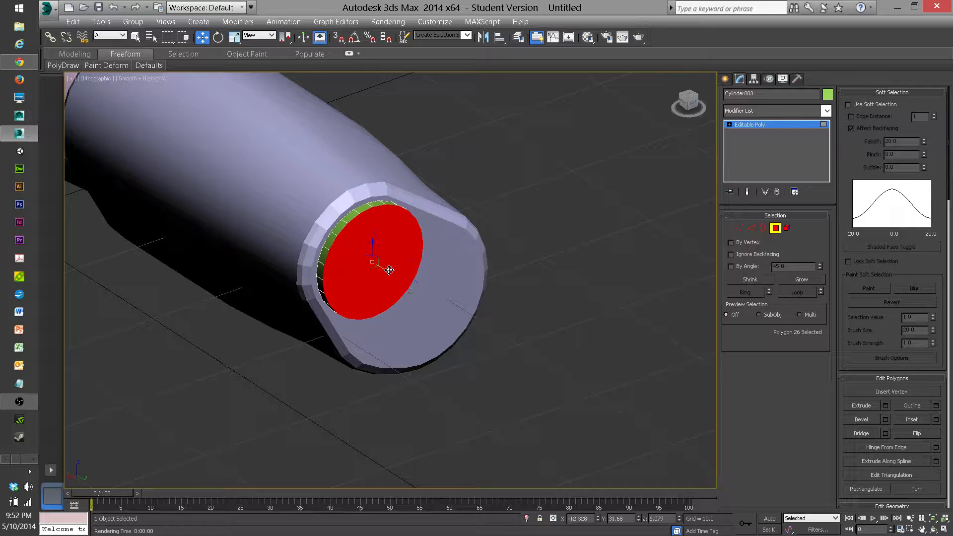
# Bevel the stub's end cap repeatedly to form a stepped neck with a groove and a wider eyepiece body
pyautogui.rightClick(377, 267)
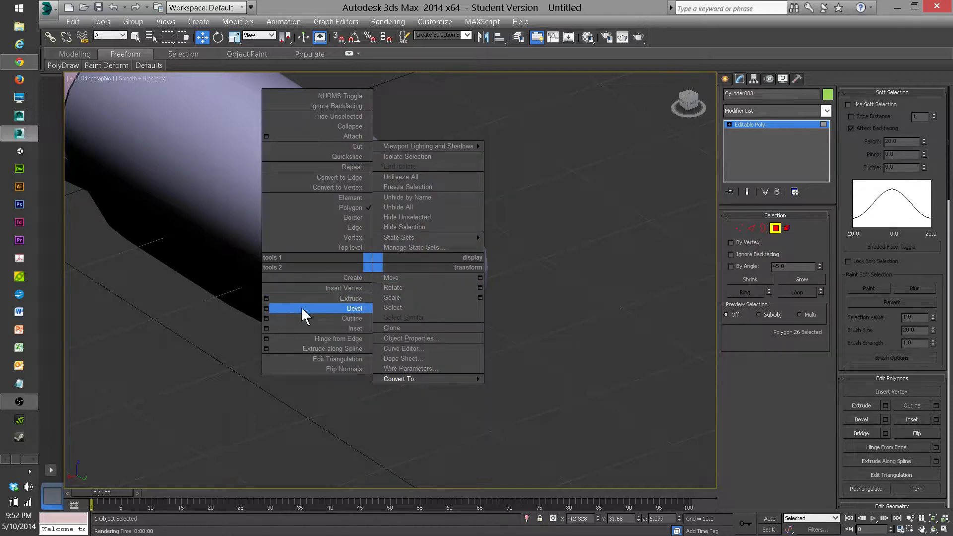
pyautogui.click(355, 308)
pyautogui.moveTo(377, 277); pyautogui.dragTo(399, 237)
pyautogui.click(374, 225)
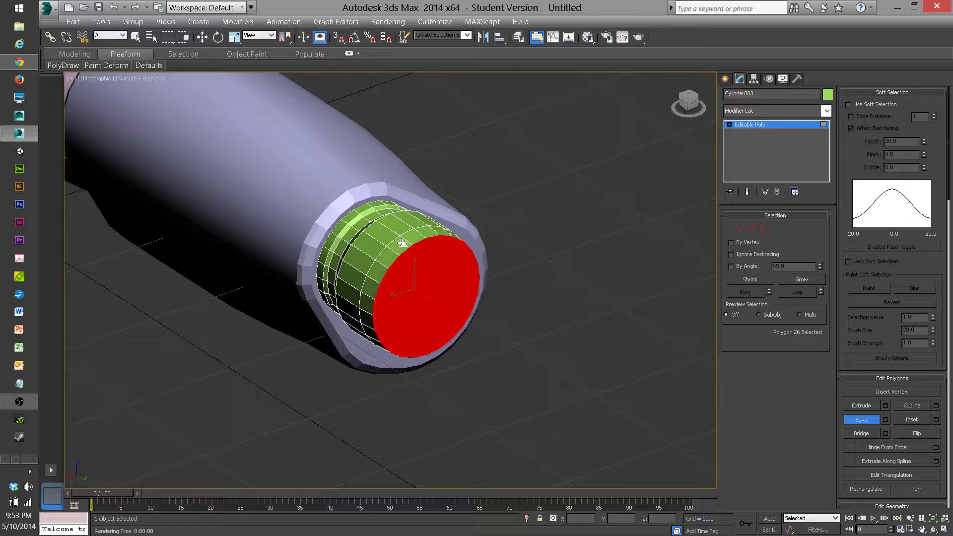
# Bevel the eyepiece's end cap outward into a wider rim, extend it, and taper it inward in several small bevels
pyautogui.click(401, 243)
pyautogui.moveTo(417, 260); pyautogui.dragTo(414, 256)
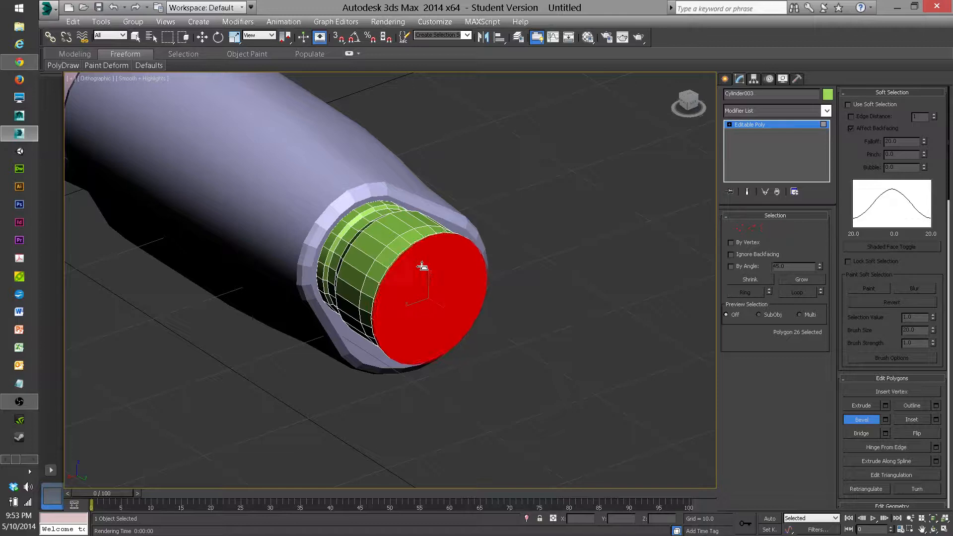
pyautogui.click(417, 258)
pyautogui.moveTo(424, 271); pyautogui.dragTo(425, 267)
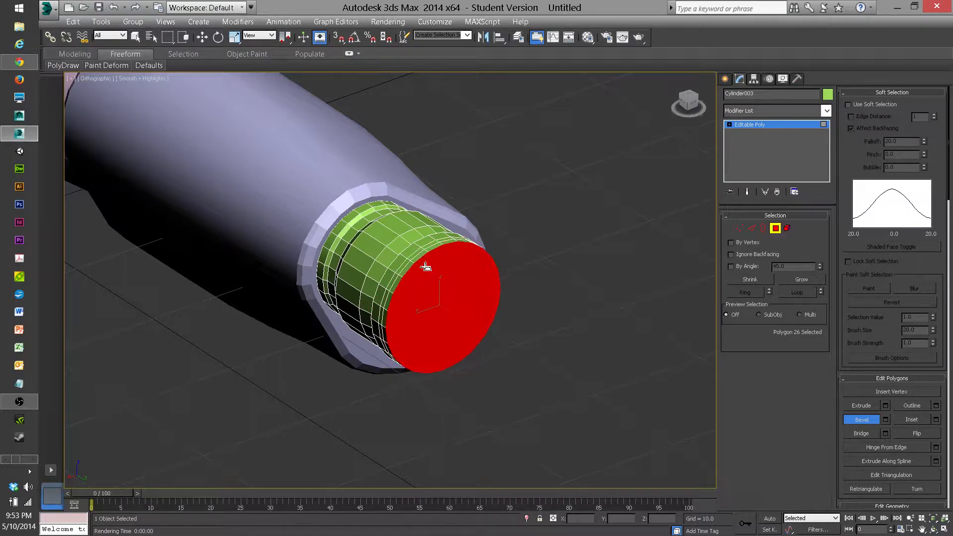
pyautogui.click(427, 273)
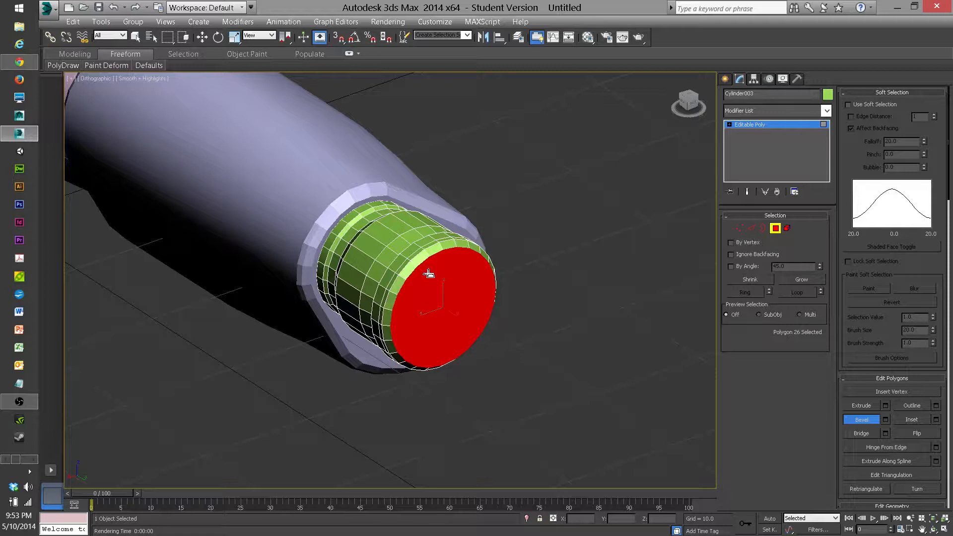
pyautogui.moveTo(438, 291); pyautogui.dragTo(437, 284)
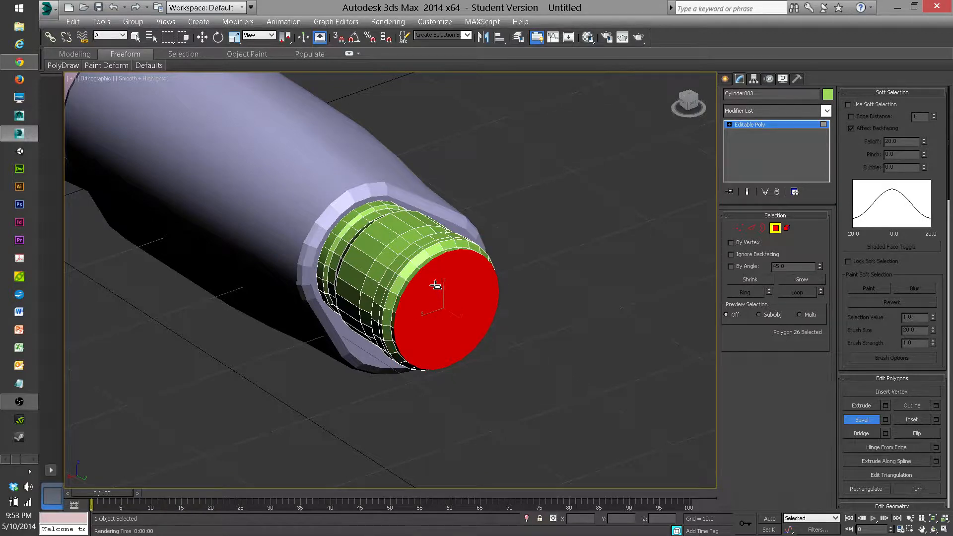
pyautogui.click(436, 296)
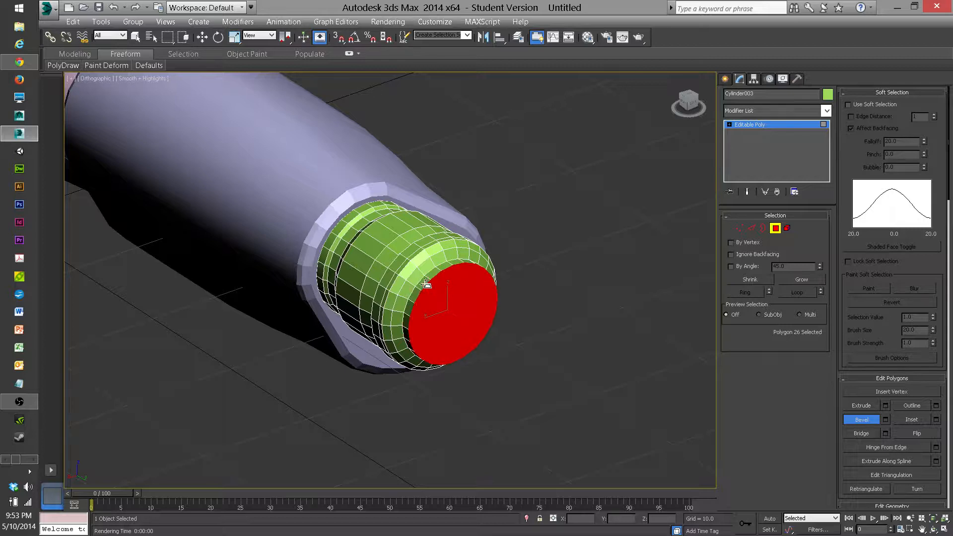
# Bevel the eyepiece's end cap inward to hollow out the rim, and shrink the recessed cap into a small central lens polygon
pyautogui.moveTo(447, 310); pyautogui.dragTo(464, 337)
pyautogui.click(464, 337)
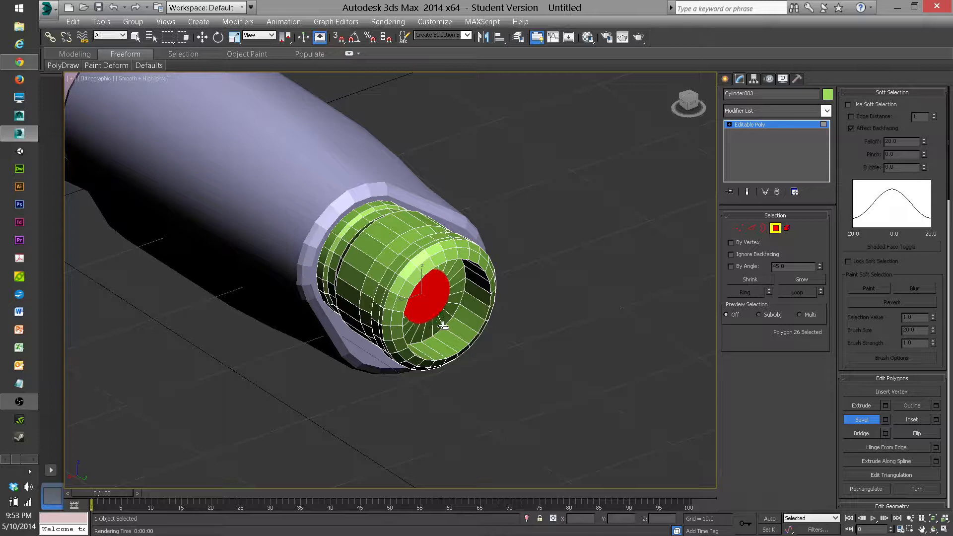
pyautogui.click(442, 320)
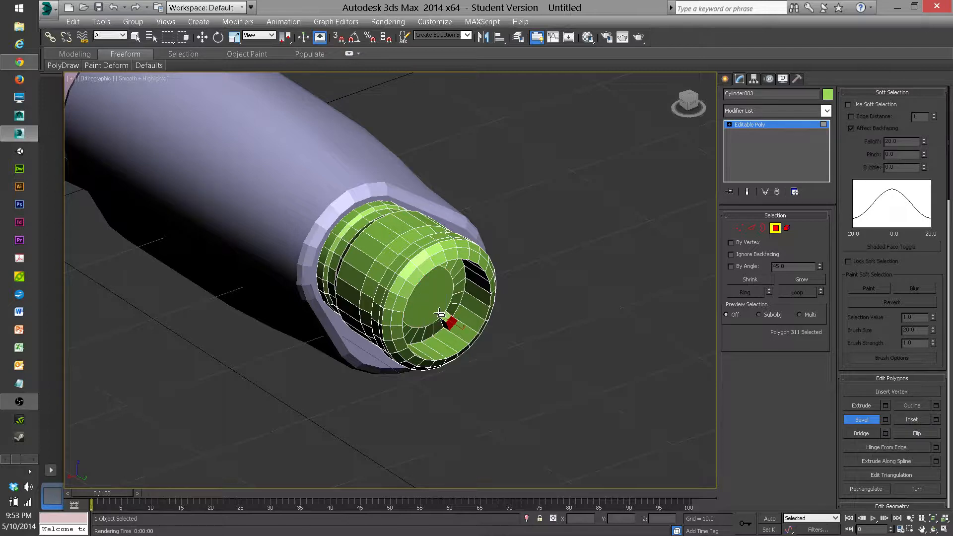
pyautogui.click(439, 310)
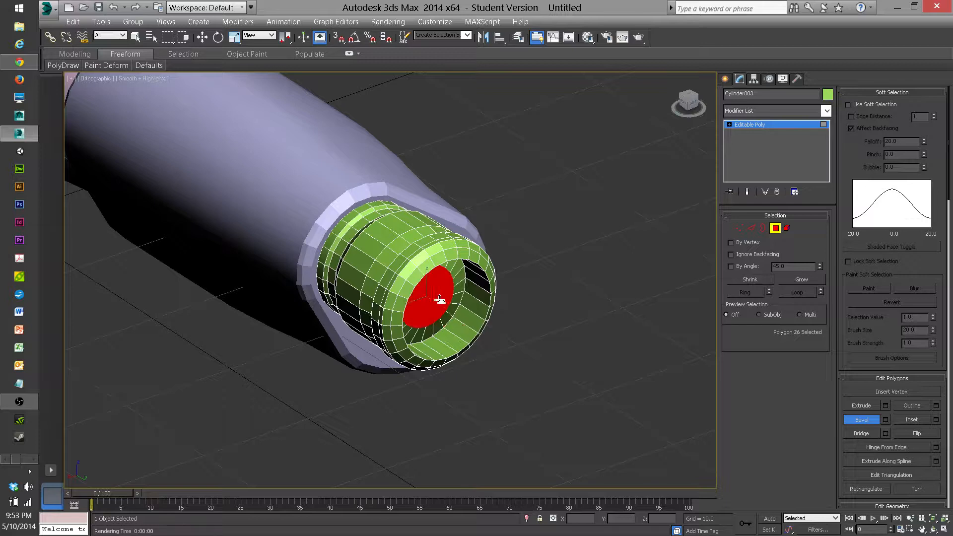
pyautogui.moveTo(435, 298); pyautogui.dragTo(438, 300)
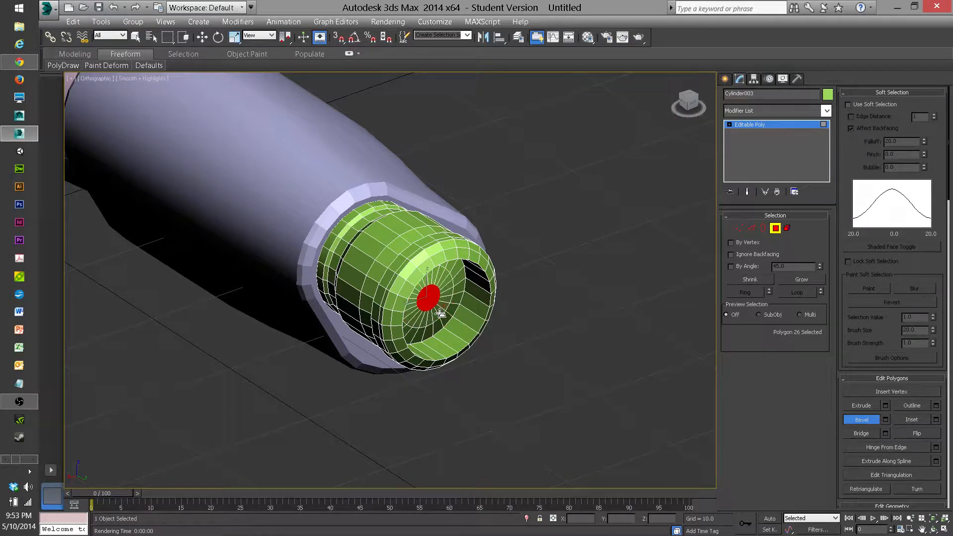
pyautogui.keyDown('alt'); pyautogui.moveTo(440, 311); pyautogui.dragTo(396, 281, button='middle'); pyautogui.keyUp('alt')
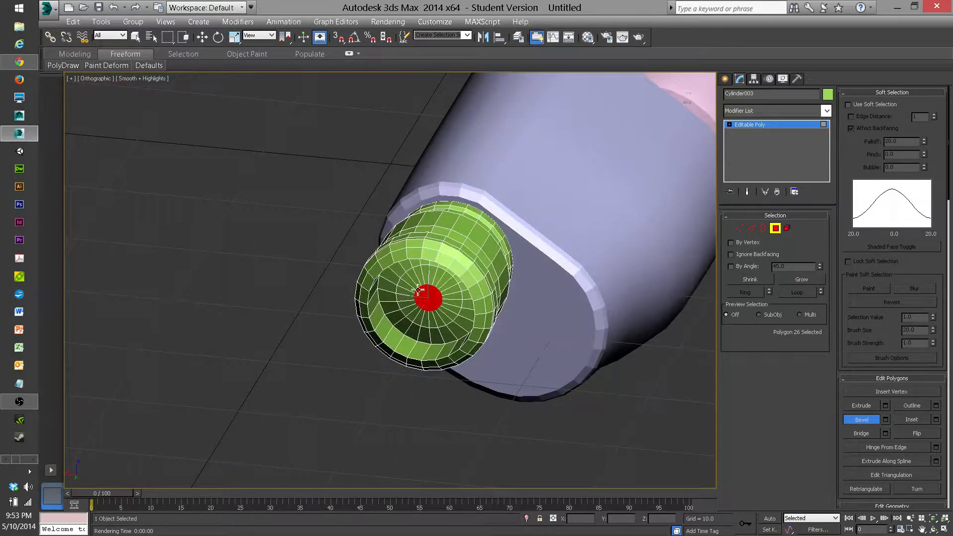
pyautogui.click(316, 287)
pyautogui.keyDown('alt'); pyautogui.moveTo(313, 288); pyautogui.dragTo(419, 305, button='middle'); pyautogui.keyUp('alt')
# Select the housing's first bevel ring at the eyepiece end and assign it to smoothing group 4, like the adjoining side polygons
pyautogui.click(776, 228)
pyautogui.press('w')
pyautogui.click(364, 292)
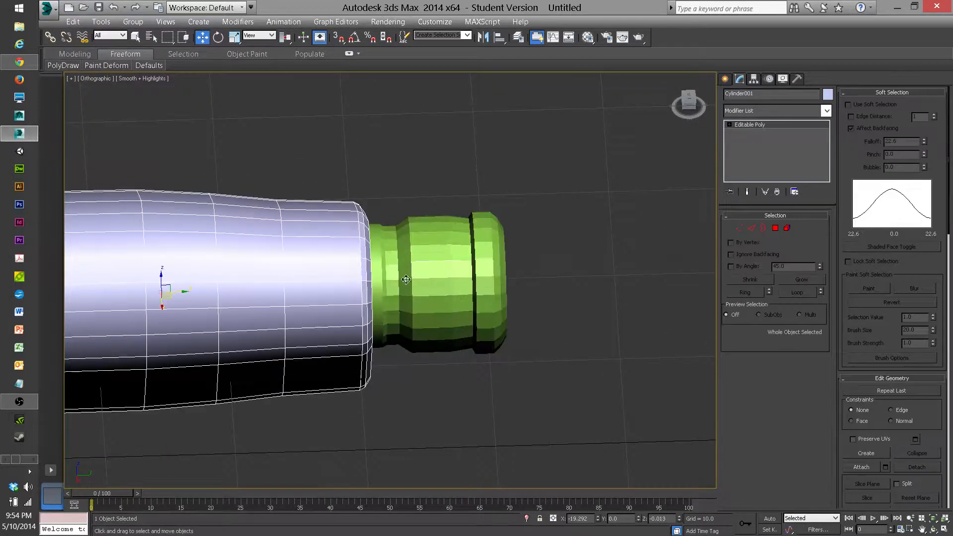
pyautogui.click(776, 229)
pyautogui.click(364, 269)
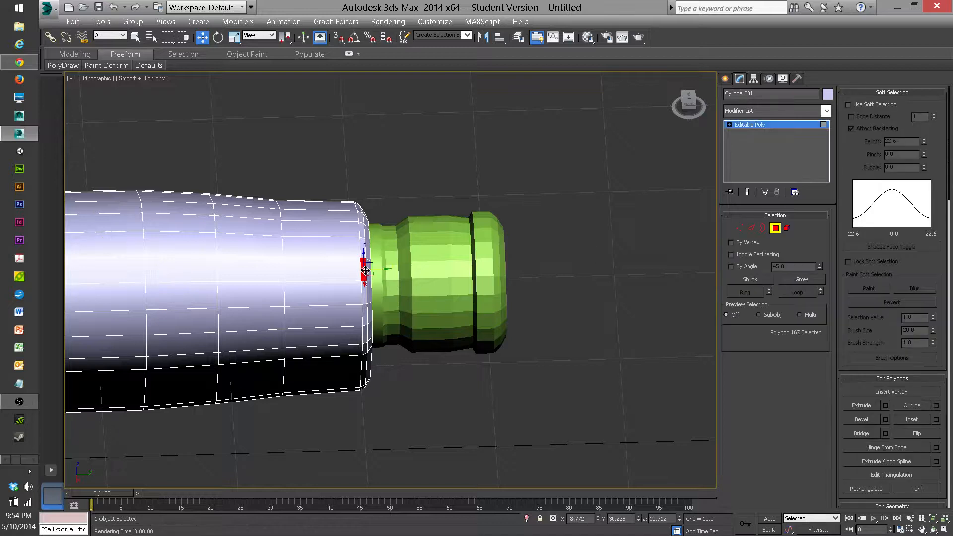
pyautogui.scroll(-6, 864, 318)
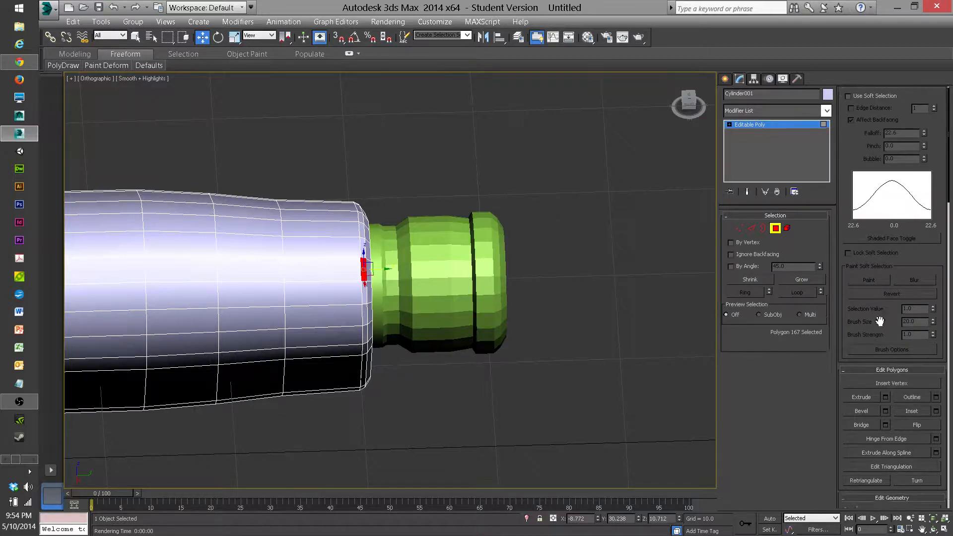
pyautogui.scroll(-5, 918, 284)
pyautogui.scroll(-5, 918, 284)
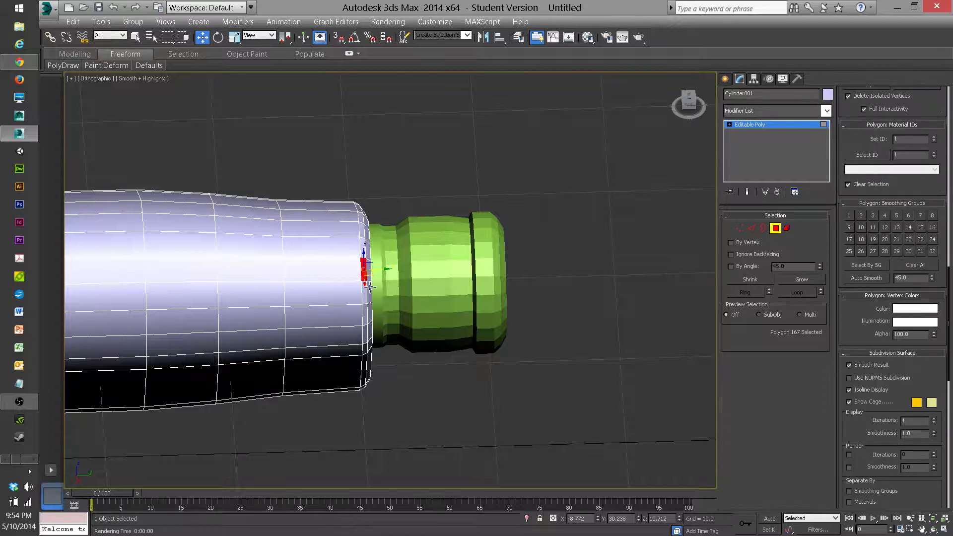
pyautogui.click(354, 294)
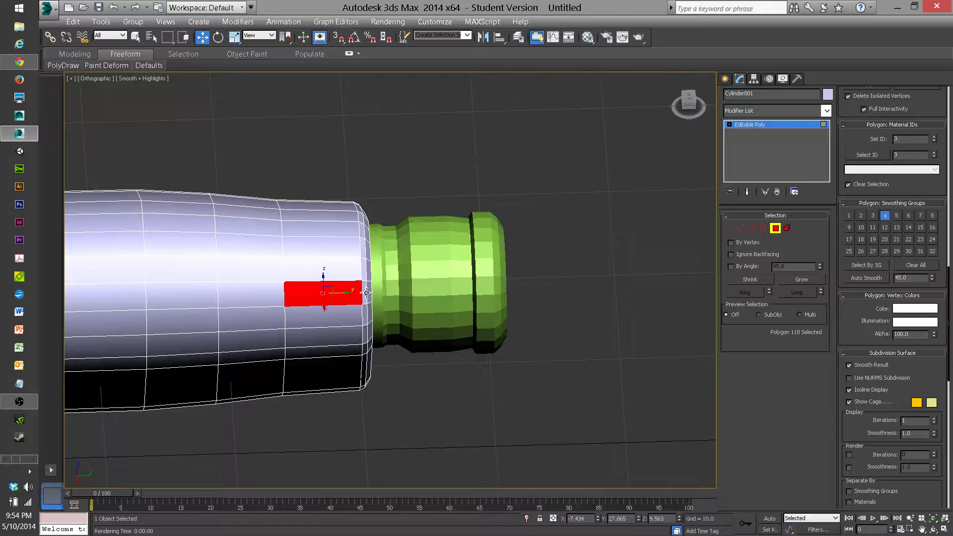
pyautogui.click(367, 293)
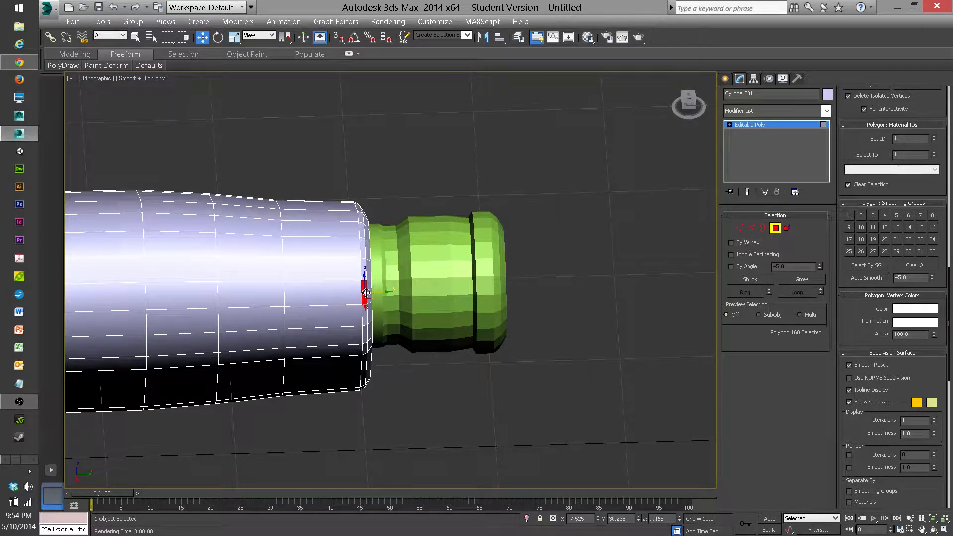
pyautogui.keyDown('shift'); pyautogui.click(366, 268); pyautogui.keyUp('shift')
pyautogui.click(885, 216)
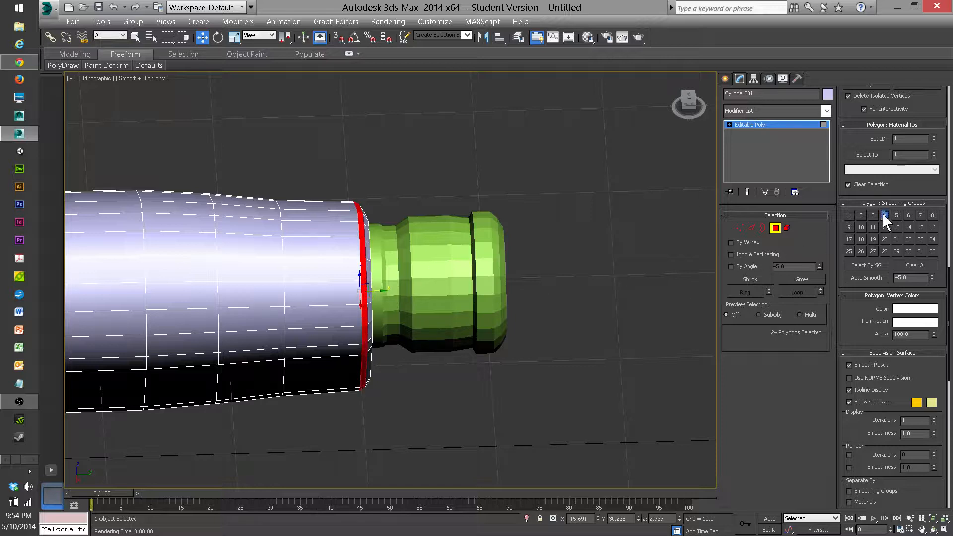
# Select the housing's inner bevel ring at the eyepiece end and assign its polygons to smoothing group 4
pyautogui.click(370, 293)
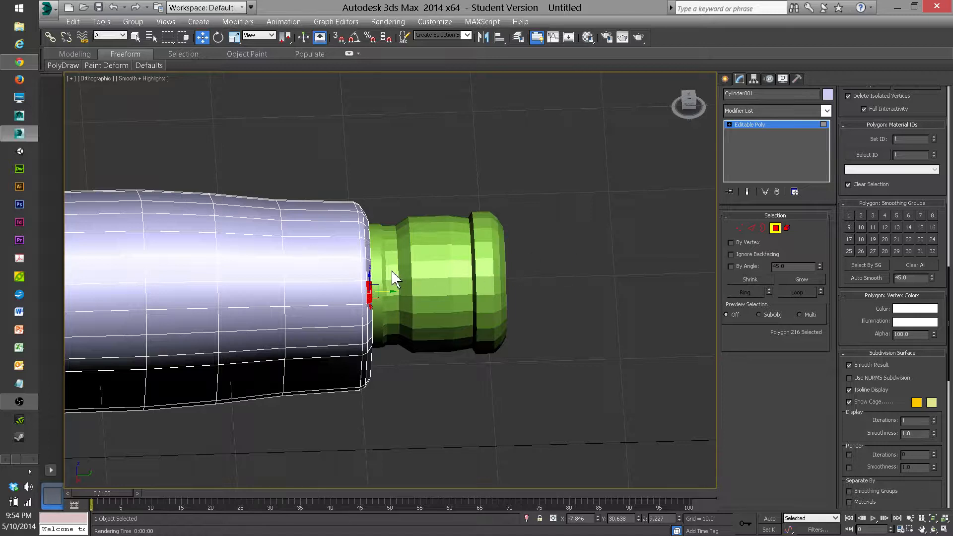
pyautogui.keyDown('shift'); pyautogui.click(368, 274); pyautogui.keyUp('shift')
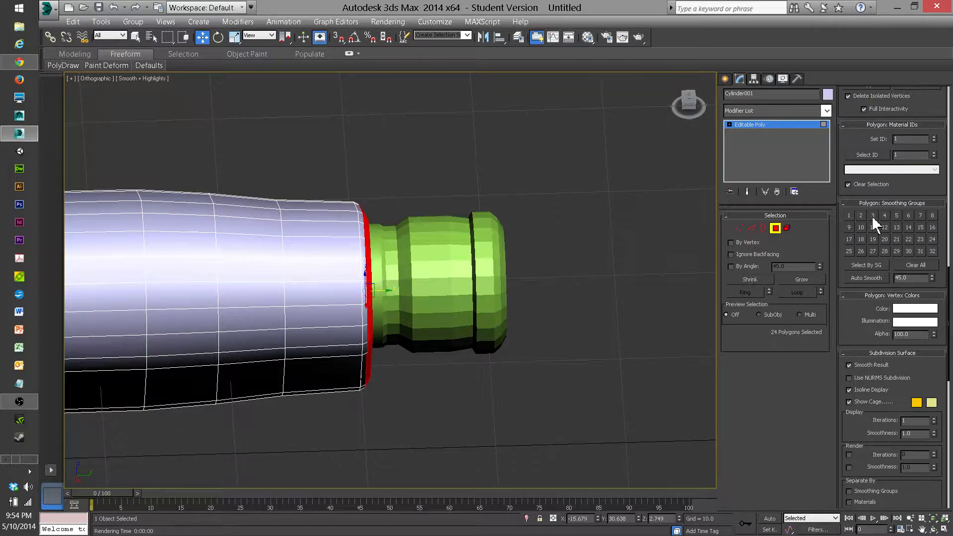
pyautogui.click(885, 215)
# Assign the housing's flat end cap around the eyepiece to smoothing group 4
pyautogui.keyDown('alt'); pyautogui.moveTo(564, 292); pyautogui.dragTo(538, 293, button='middle'); pyautogui.keyUp('alt')
pyautogui.click(391, 226)
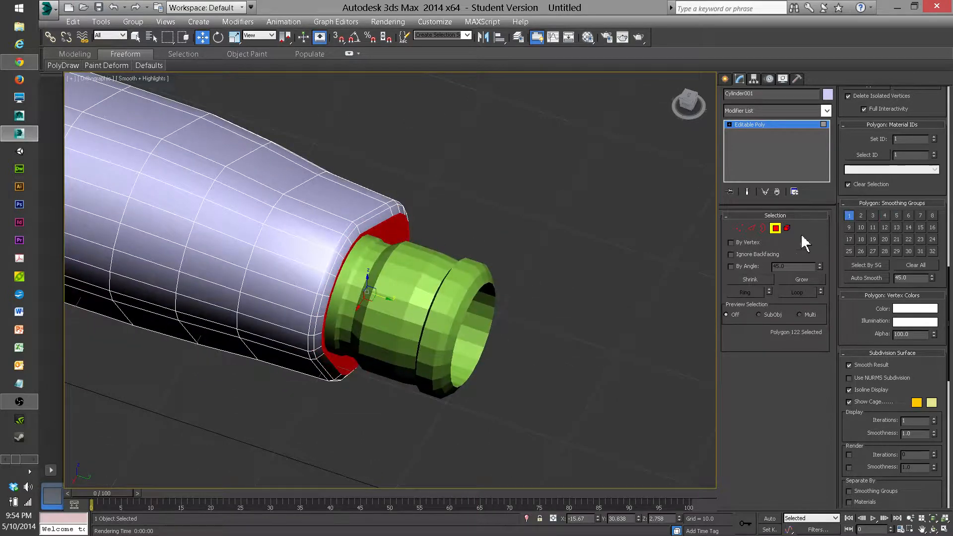
pyautogui.click(884, 216)
pyautogui.click(849, 215)
pyautogui.click(571, 275)
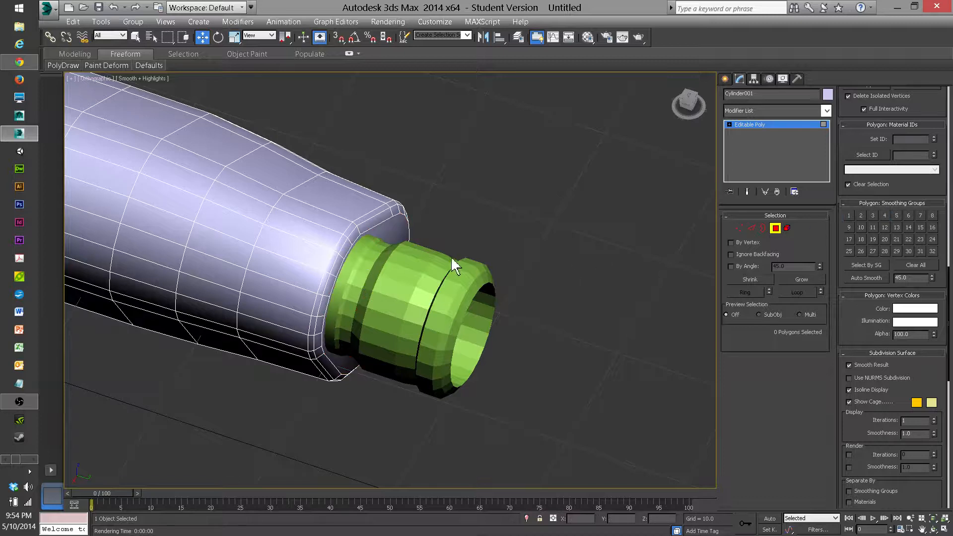
# Select the housing's outer bevel ring at the front barrel end and assign it to smoothing group 4
pyautogui.moveTo(327, 280); pyautogui.dragTo(425, 303, button='middle')
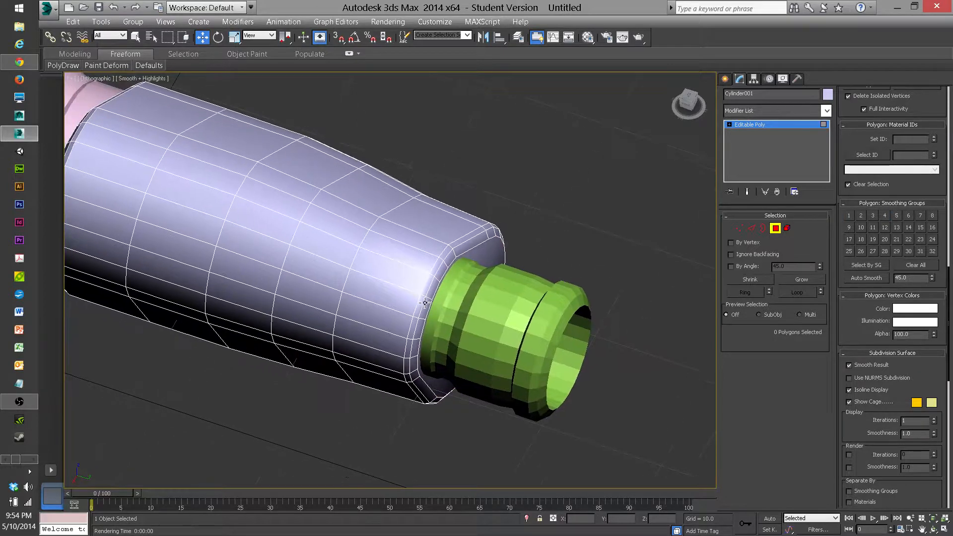
pyautogui.scroll(-3, 425, 302)
pyautogui.keyDown('alt'); pyautogui.moveTo(334, 279); pyautogui.dragTo(389, 270, button='middle'); pyautogui.keyUp('alt')
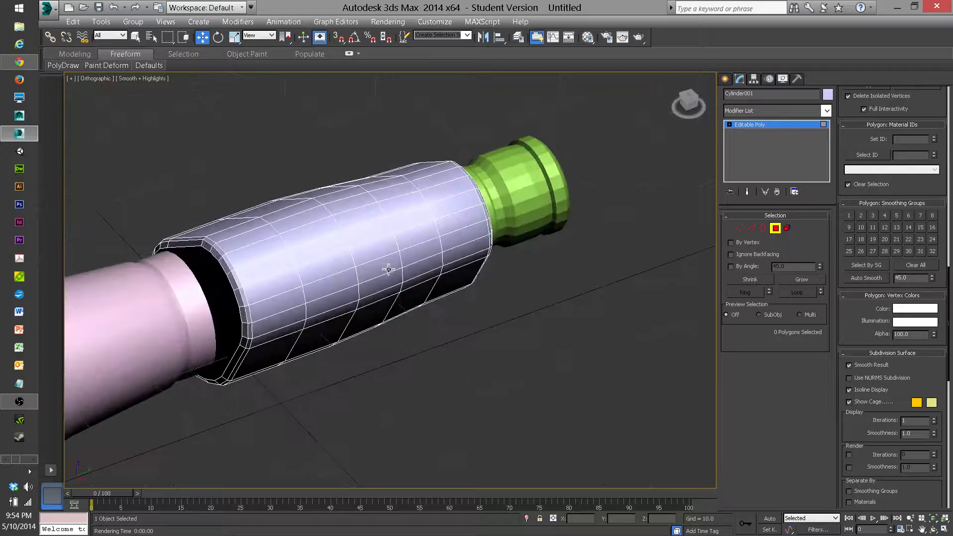
pyautogui.scroll(4, 304, 273)
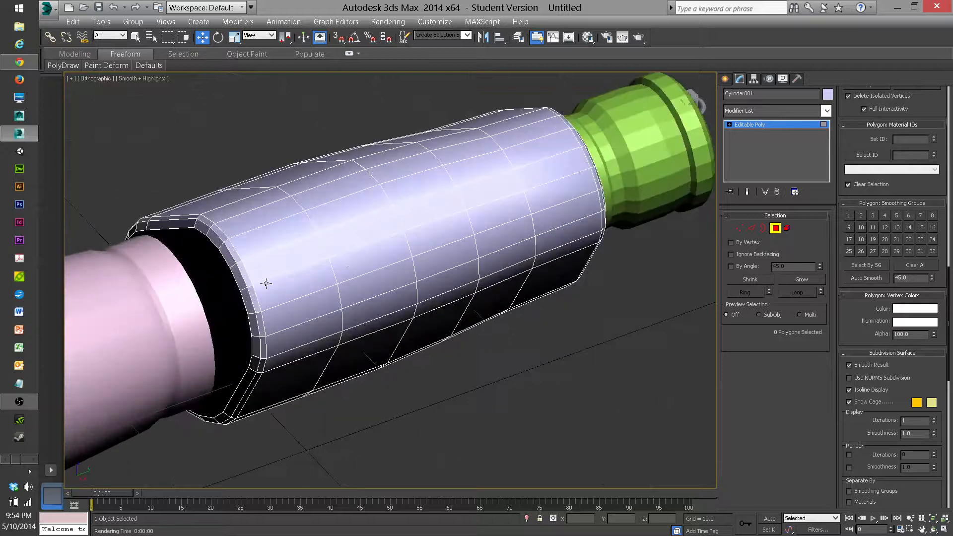
pyautogui.scroll(3, 266, 285)
pyautogui.click(263, 293)
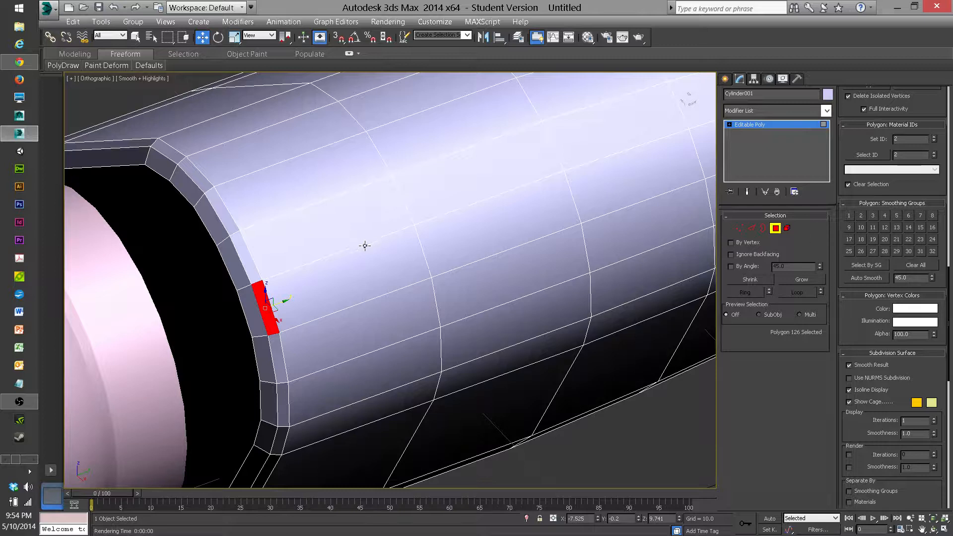
pyautogui.keyDown('shift'); pyautogui.click(244, 261); pyautogui.keyUp('shift')
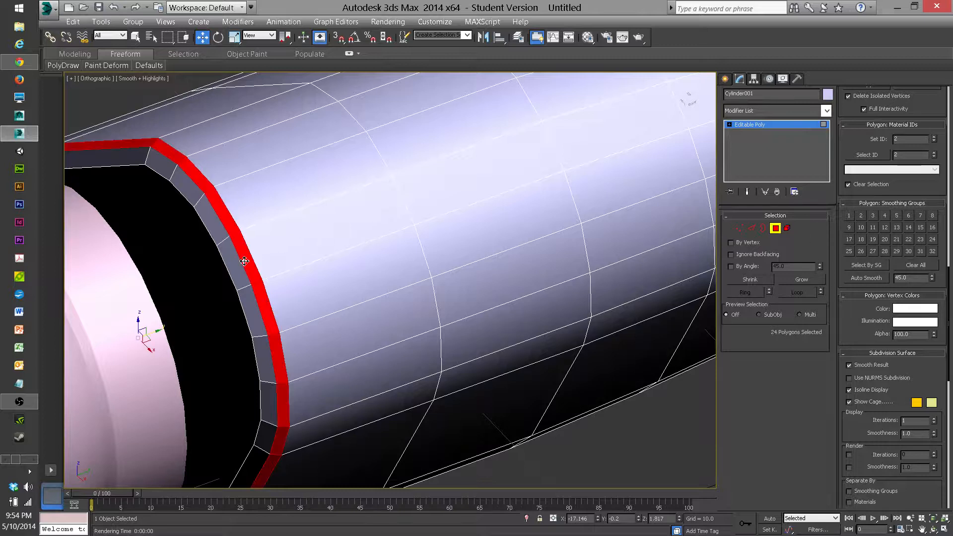
pyautogui.click(885, 215)
# Assign the housing's inner bevel ring at the front barrel end to smoothing group 4, and check the adjoining end cap's group
pyautogui.click(247, 291)
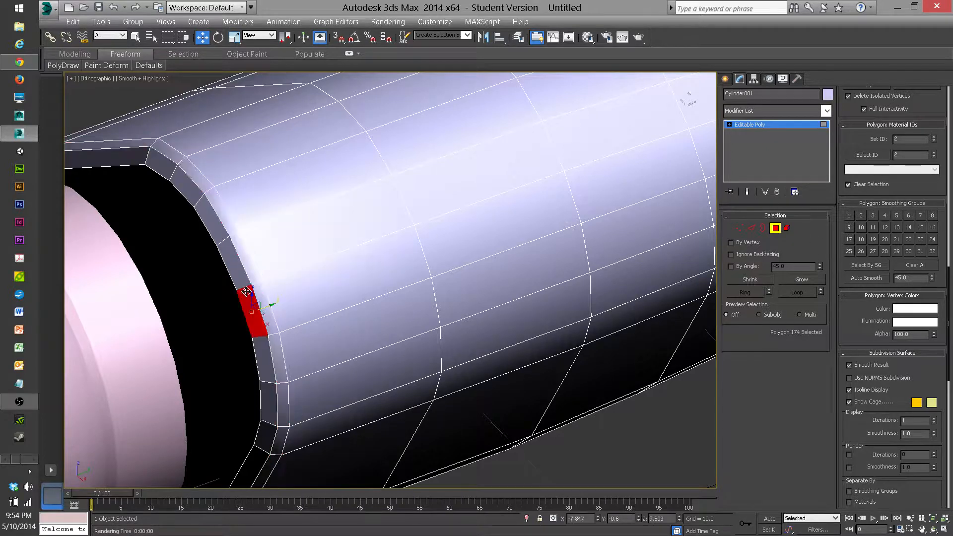
pyautogui.click(885, 217)
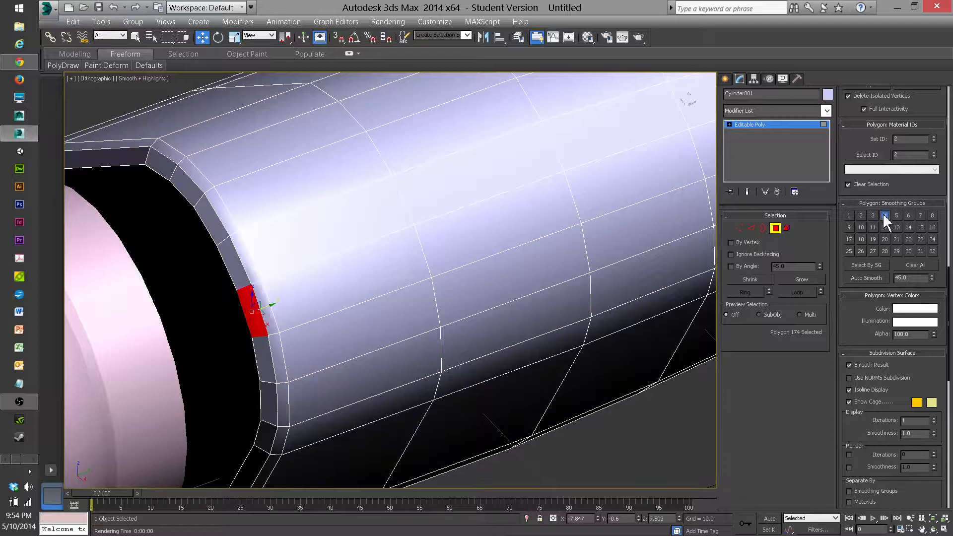
pyautogui.keyDown('shift'); pyautogui.click(233, 269); pyautogui.keyUp('shift')
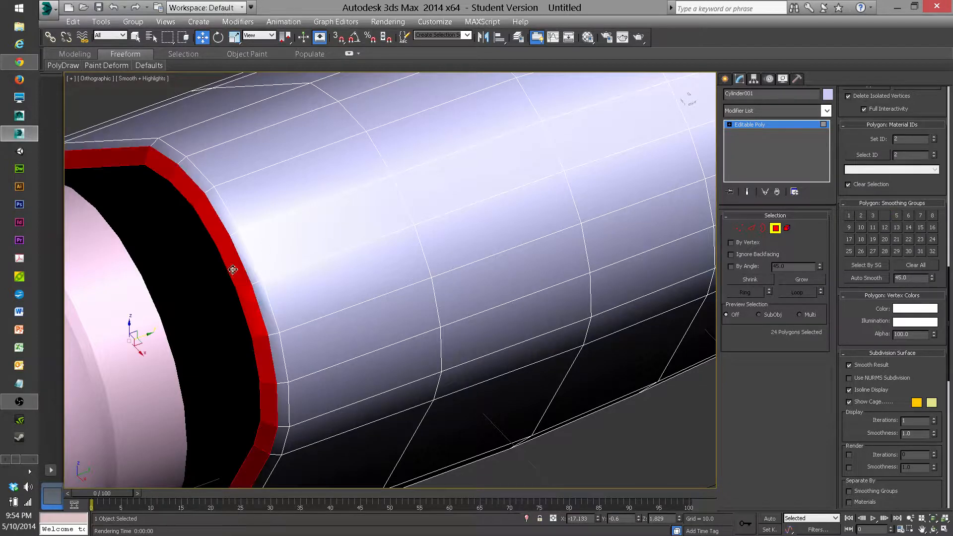
pyautogui.click(885, 216)
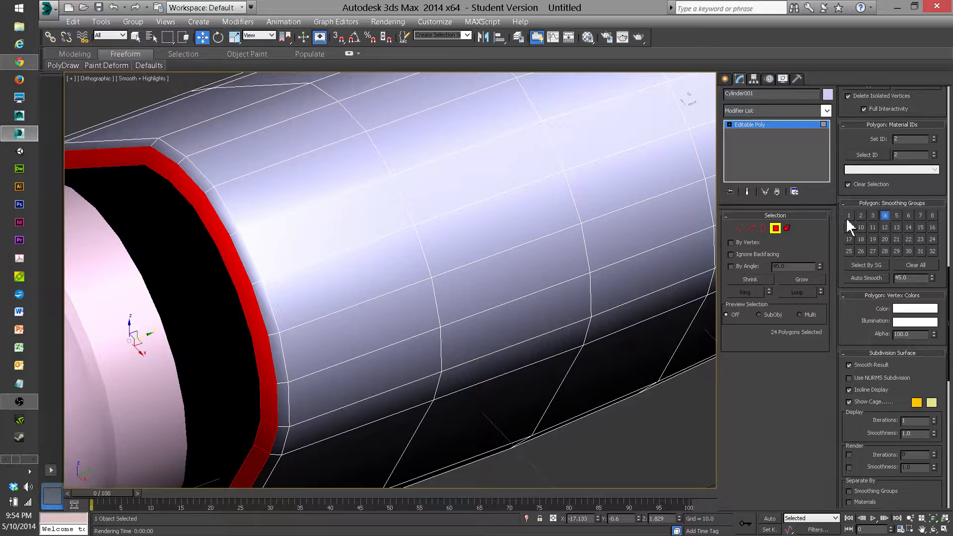
pyautogui.click(206, 261)
pyautogui.scroll(-2, 262, 256)
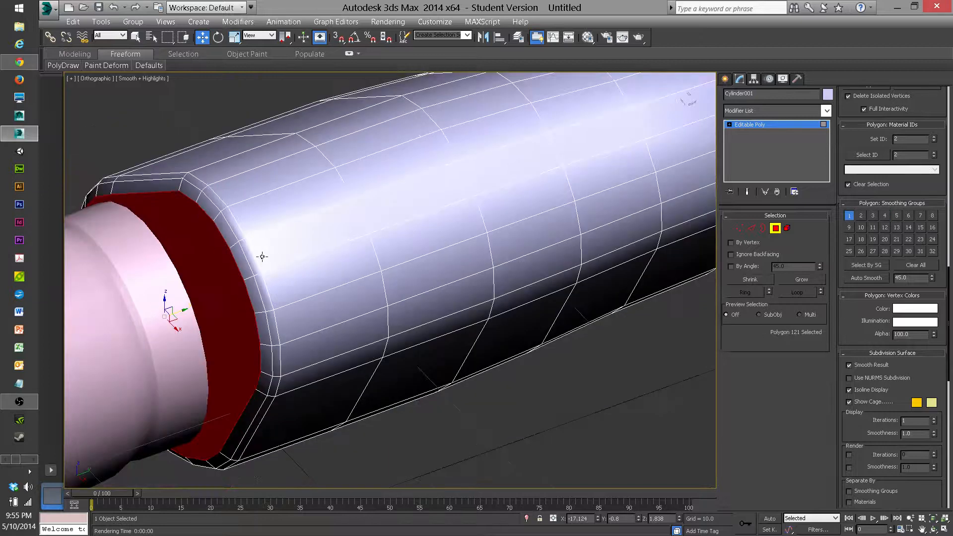
pyautogui.click(160, 149)
# Remove the housing's end cap around the eyepiece from smoothing group 4, leaving it in group 1
pyautogui.scroll(-4, 260, 206)
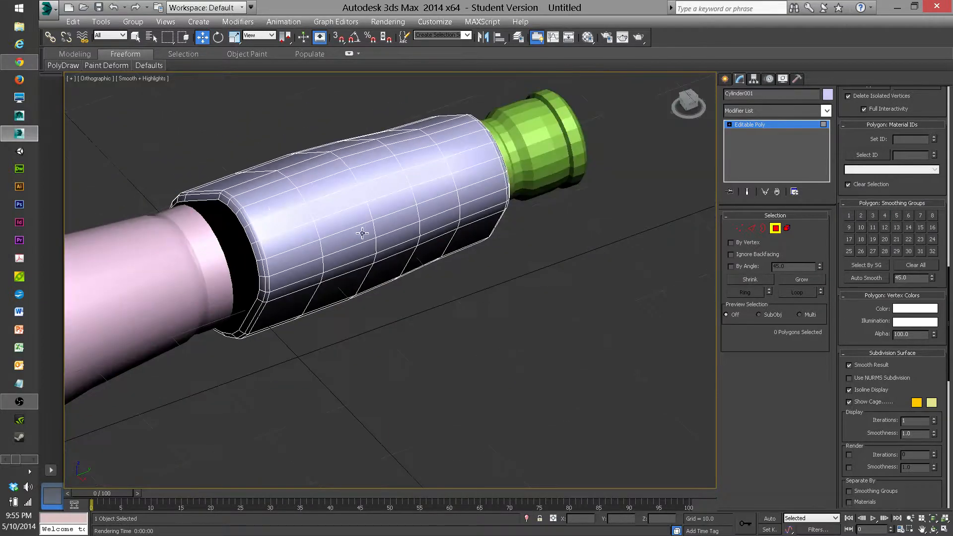
pyautogui.keyDown('alt'); pyautogui.moveTo(324, 253); pyautogui.dragTo(415, 240, button='middle'); pyautogui.keyUp('alt')
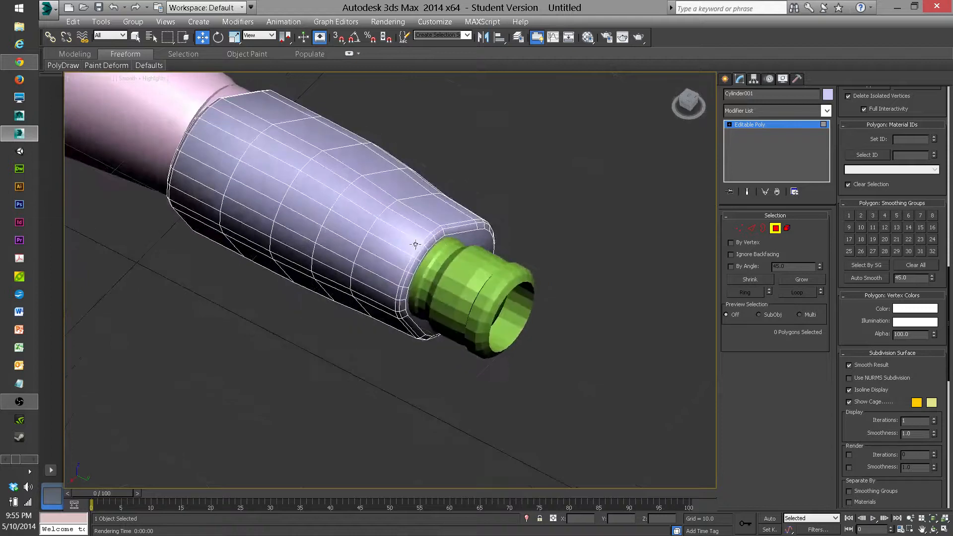
pyautogui.click(487, 245)
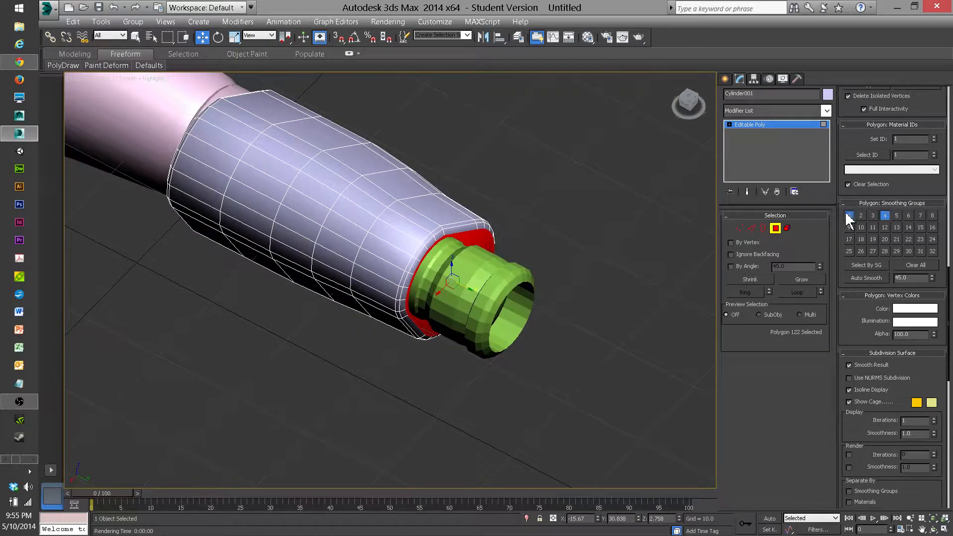
pyautogui.click(886, 214)
pyautogui.click(653, 230)
# Switch to editing the eyepiece's polygons, select its whole rim, and assign it to smoothing group 1
pyautogui.keyDown('alt'); pyautogui.moveTo(546, 227); pyautogui.dragTo(500, 225, button='middle'); pyautogui.keyUp('alt')
pyautogui.scroll(2, 496, 223)
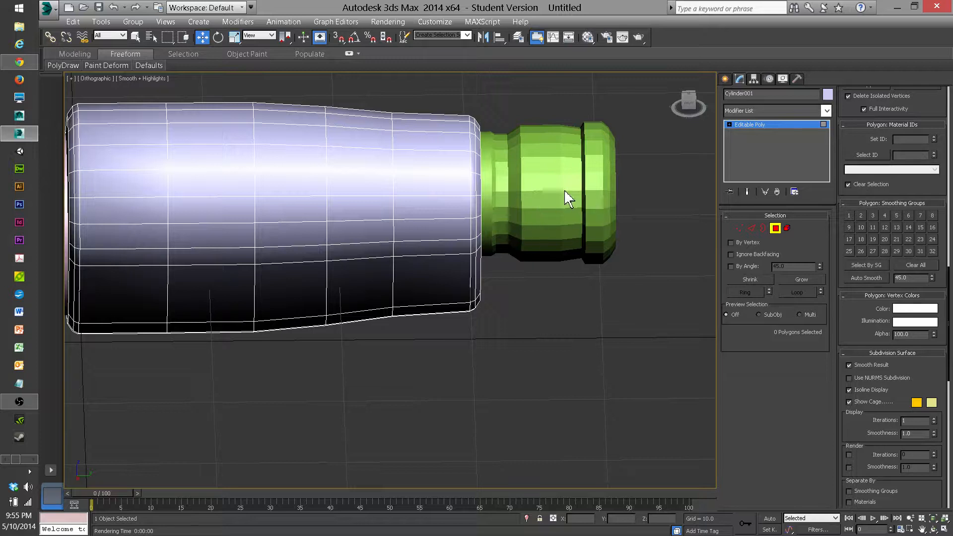
pyautogui.press('4')
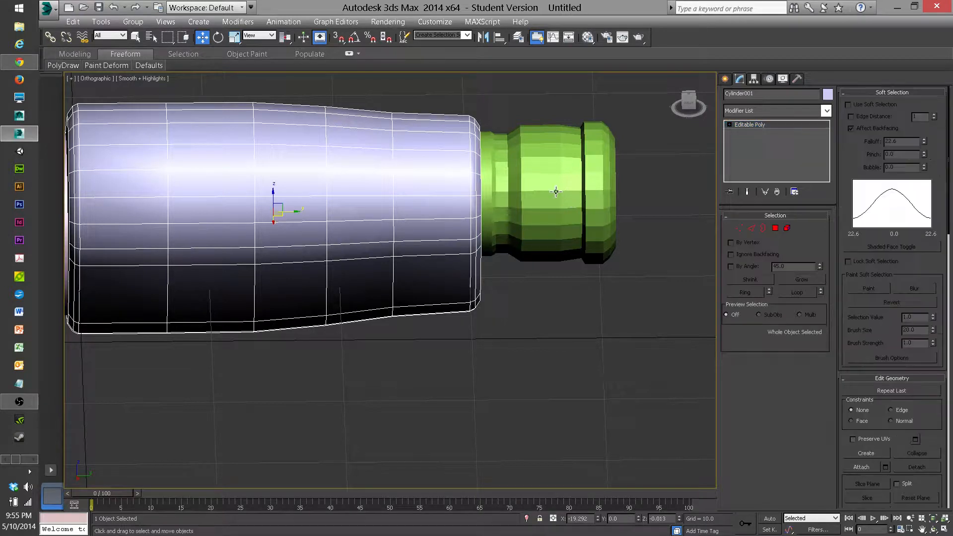
pyautogui.click(556, 192)
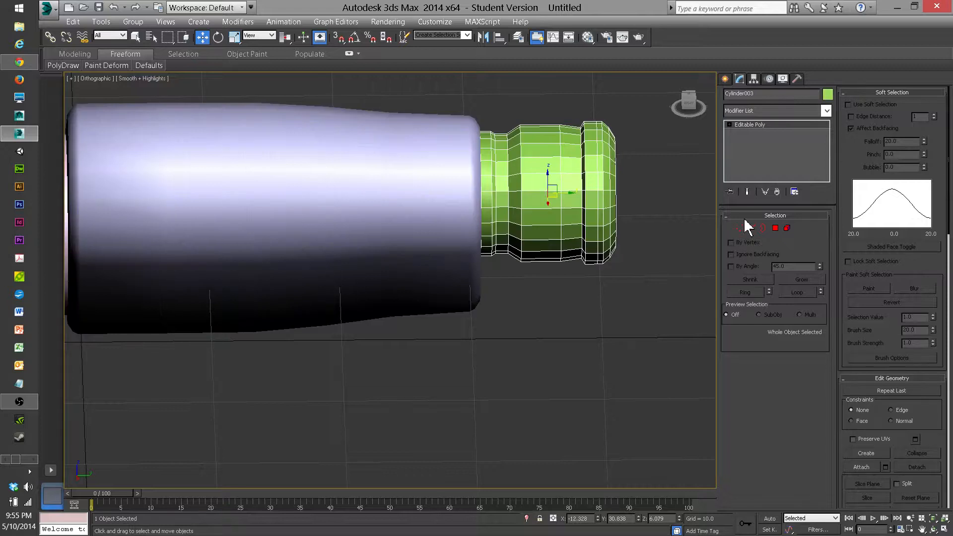
pyautogui.click(775, 228)
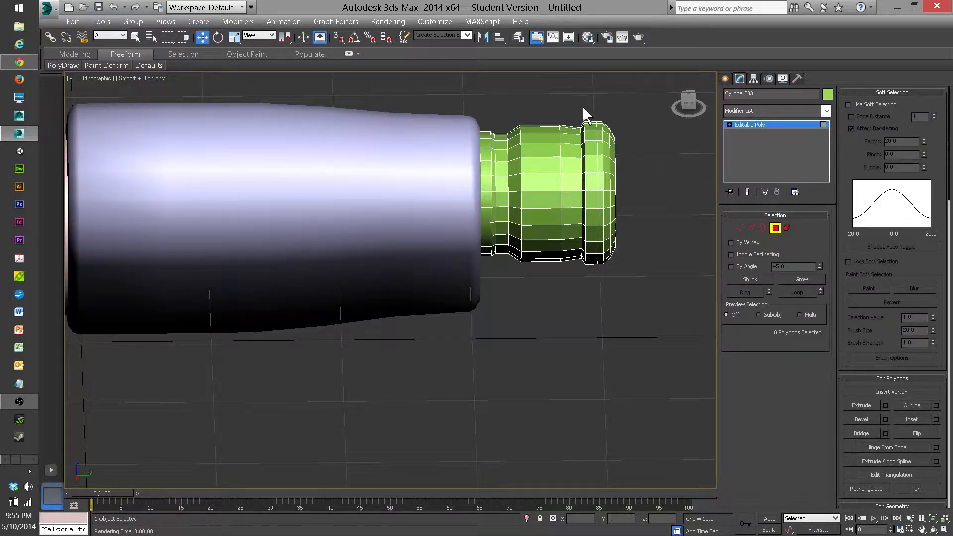
pyautogui.moveTo(582, 105); pyautogui.dragTo(615, 299)
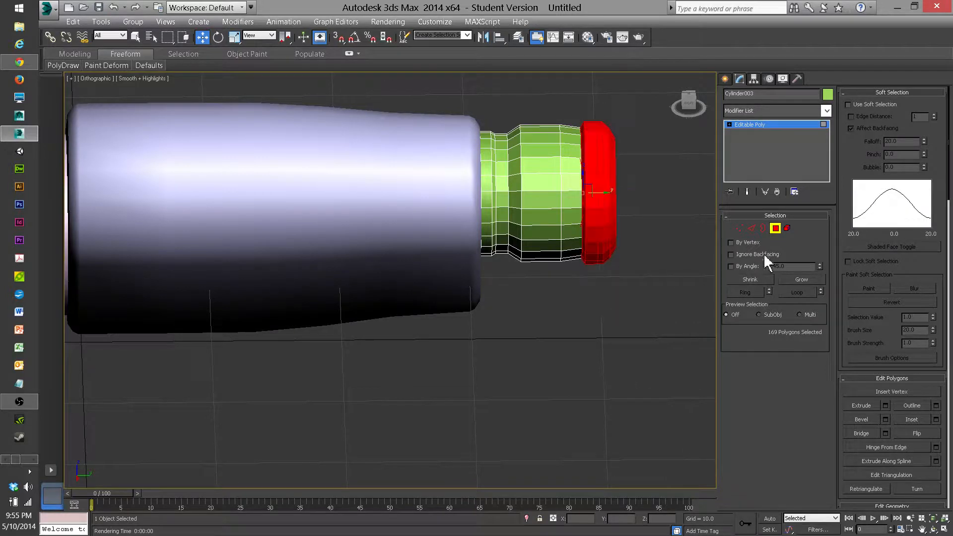
pyautogui.scroll(-5, 917, 275)
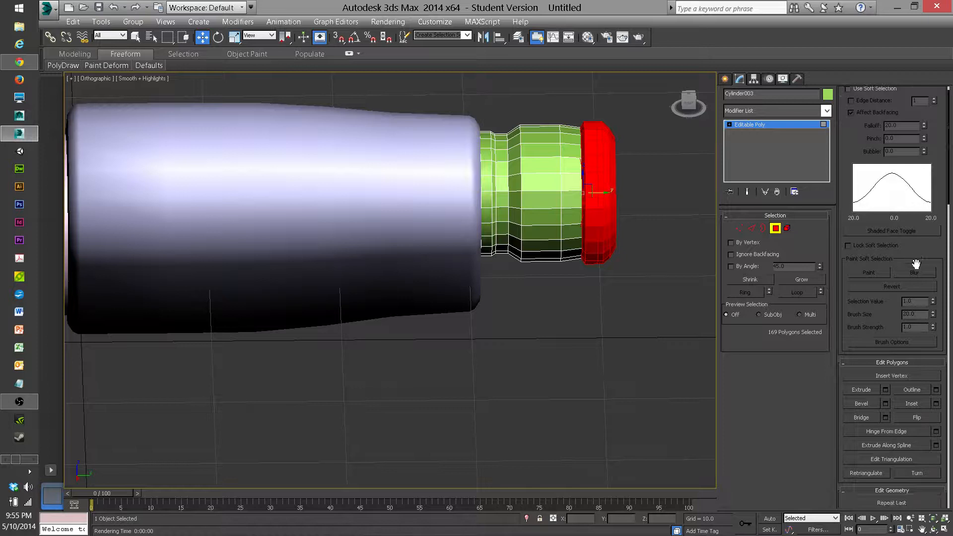
pyautogui.scroll(-10, 938, 491)
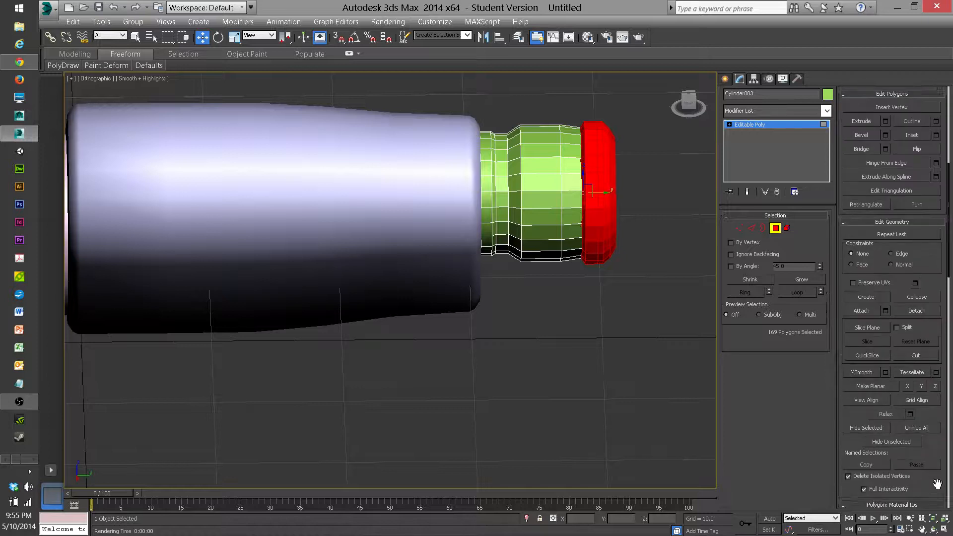
pyautogui.click(849, 128)
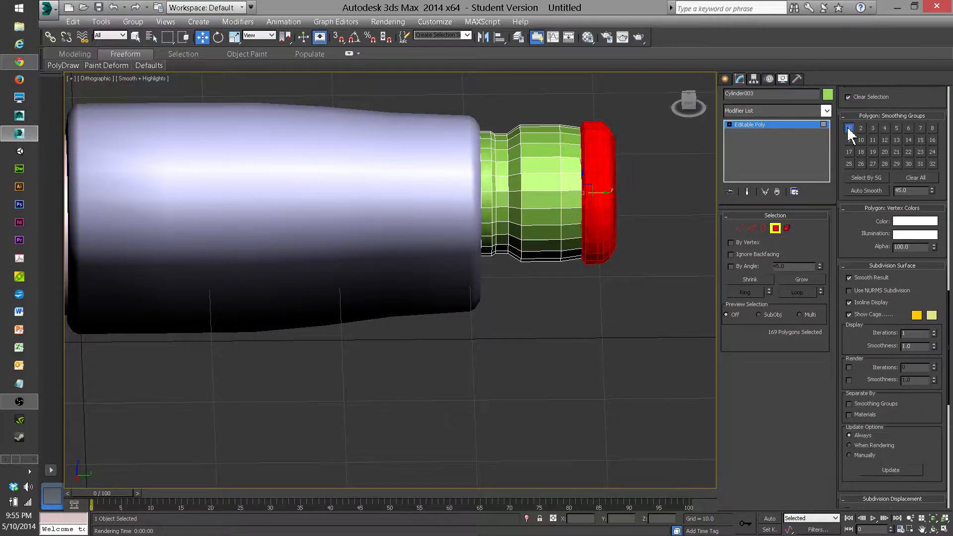
pyautogui.click(665, 160)
# Select the polygon rings of the eyepiece's wide middle body and assign them to smoothing groups 1 and 2
pyautogui.moveTo(530, 109); pyautogui.dragTo(571, 297)
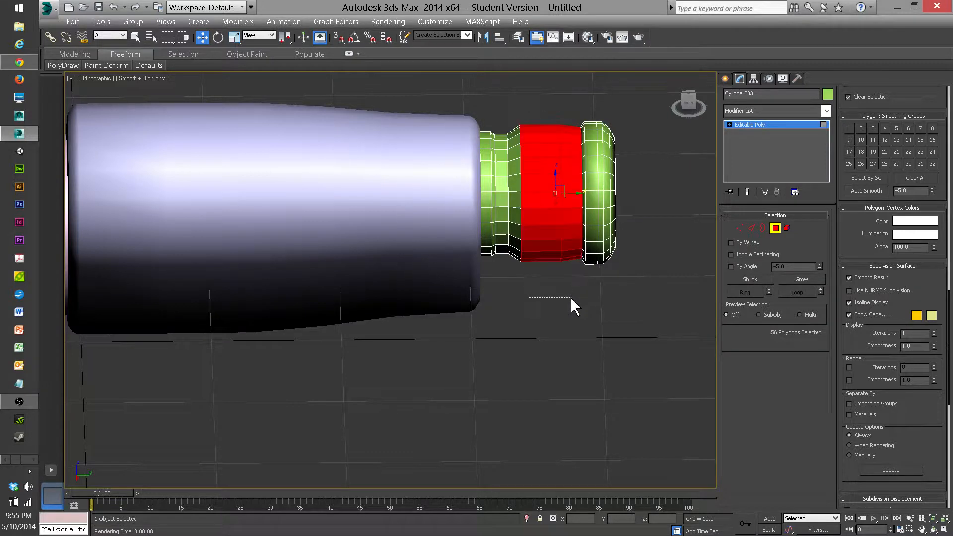
pyautogui.click(861, 128)
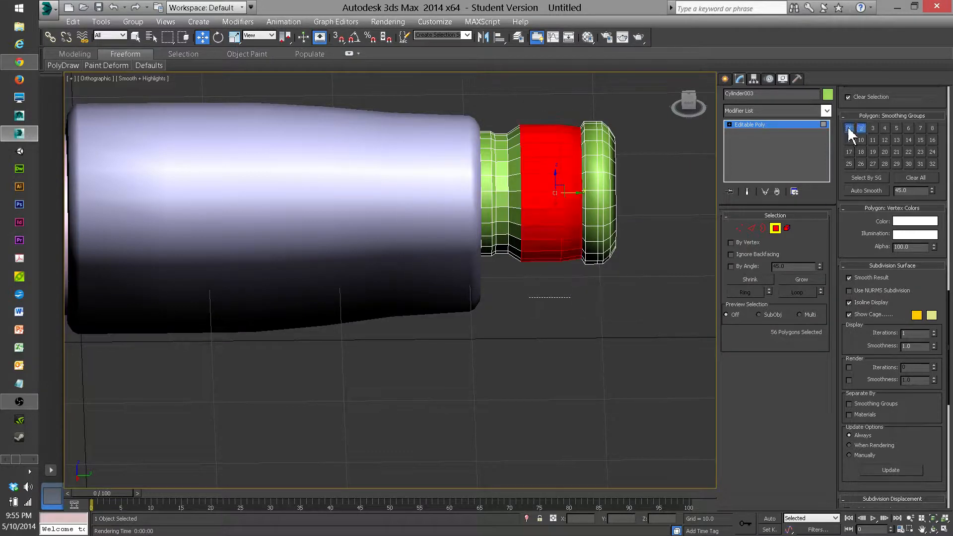
pyautogui.click(542, 108)
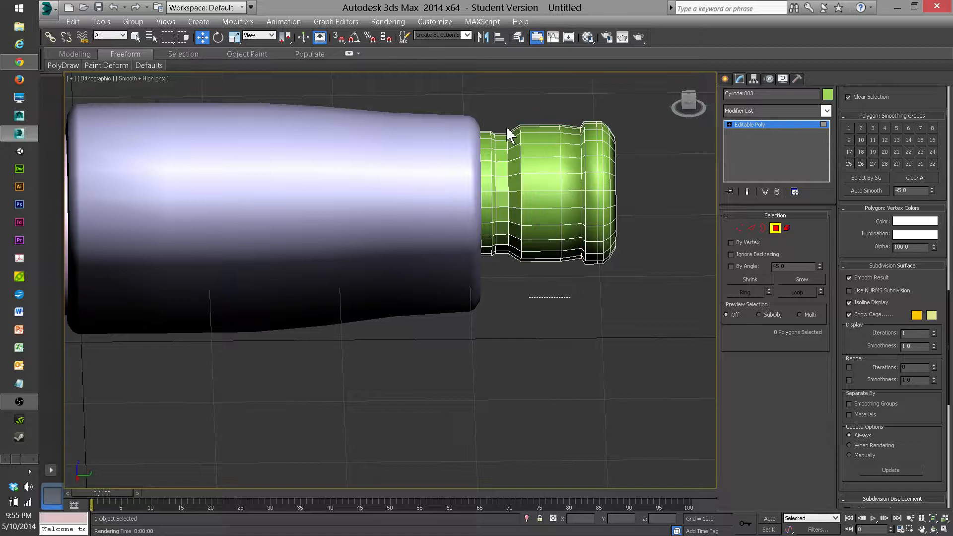
# Select the sloped shoulder ring between the eyepiece's neck and wide body and assign it to smoothing group 1
pyautogui.click(516, 145)
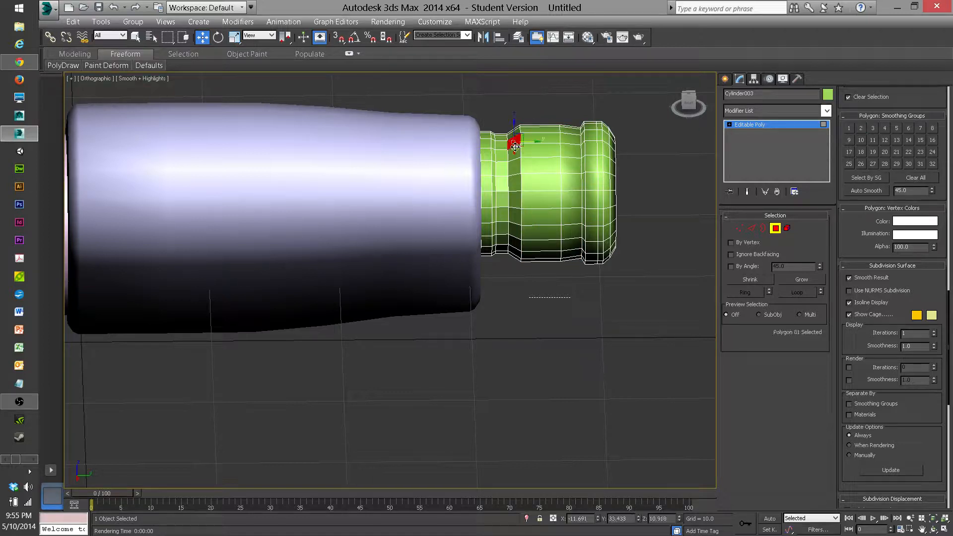
pyautogui.keyDown('shift'); pyautogui.click(513, 173); pyautogui.keyUp('shift')
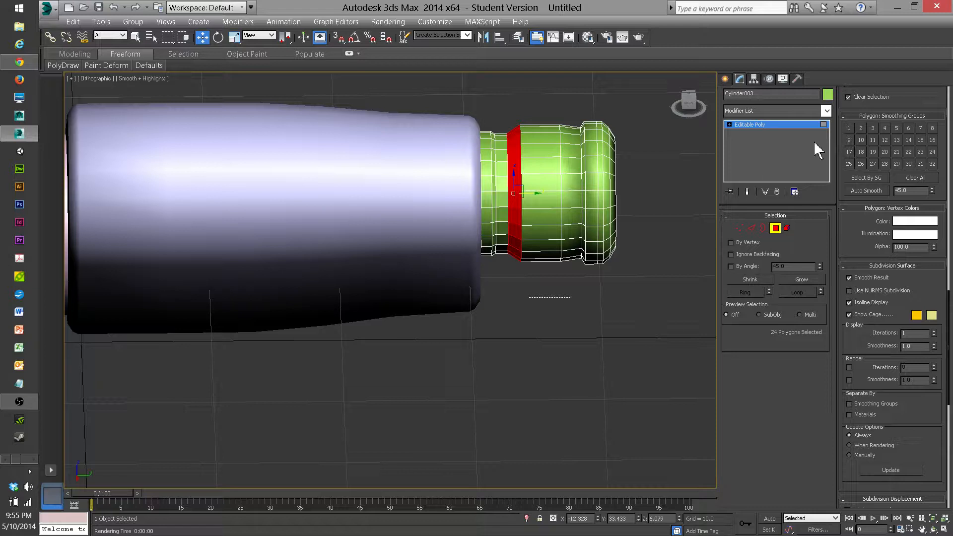
pyautogui.click(849, 128)
# Select the wider ring of the eyepiece's middle body and remove it from smoothing group 1
pyautogui.click(544, 165)
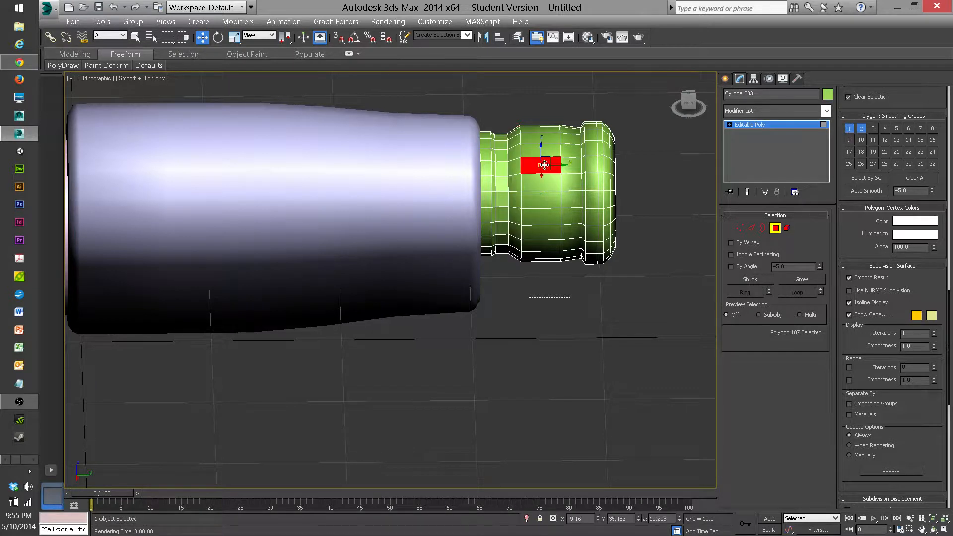
pyautogui.moveTo(535, 103); pyautogui.dragTo(548, 302)
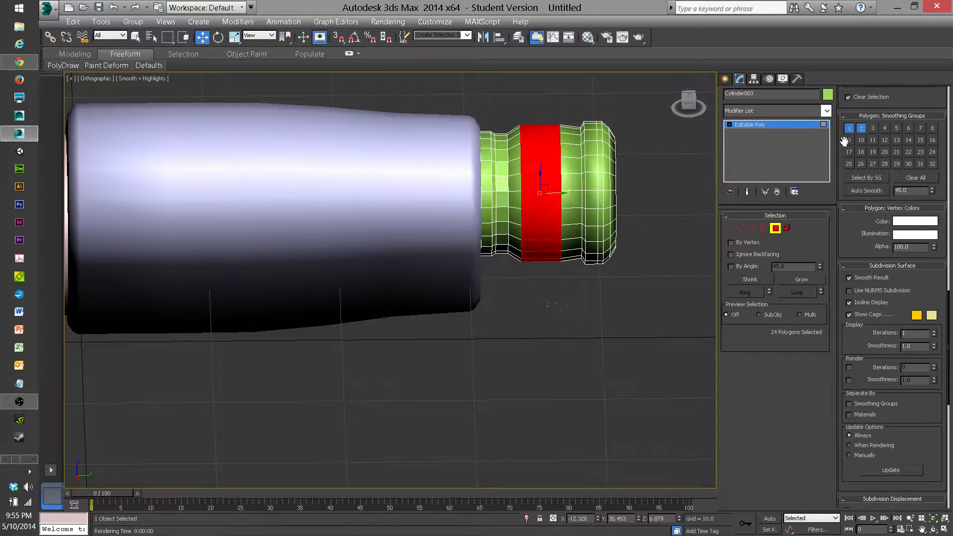
pyautogui.click(849, 128)
pyautogui.click(566, 110)
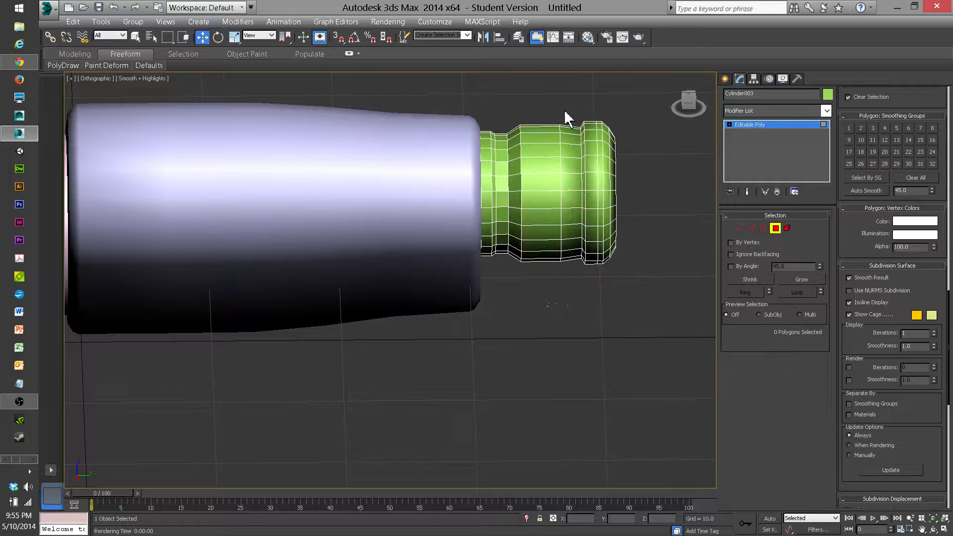
# Select the polygon ring just before the eyepiece's rim and move it from smoothing group 1 to group 2
pyautogui.moveTo(569, 207); pyautogui.dragTo(580, 287)
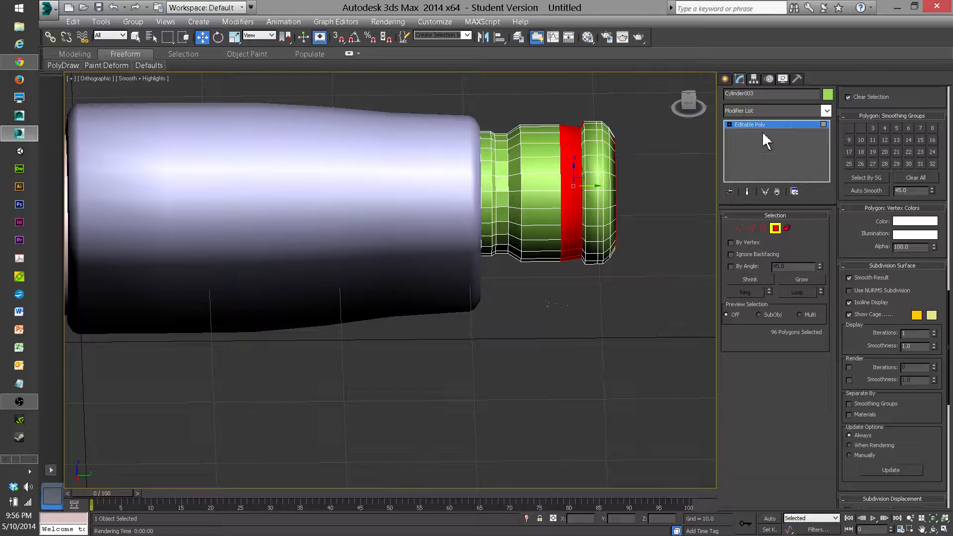
pyautogui.click(849, 128)
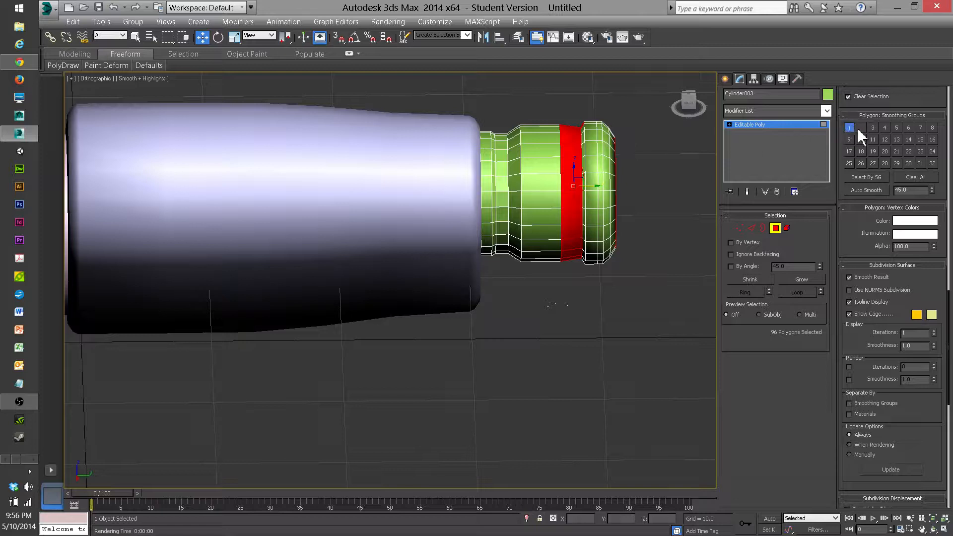
pyautogui.click(859, 127)
pyautogui.click(848, 128)
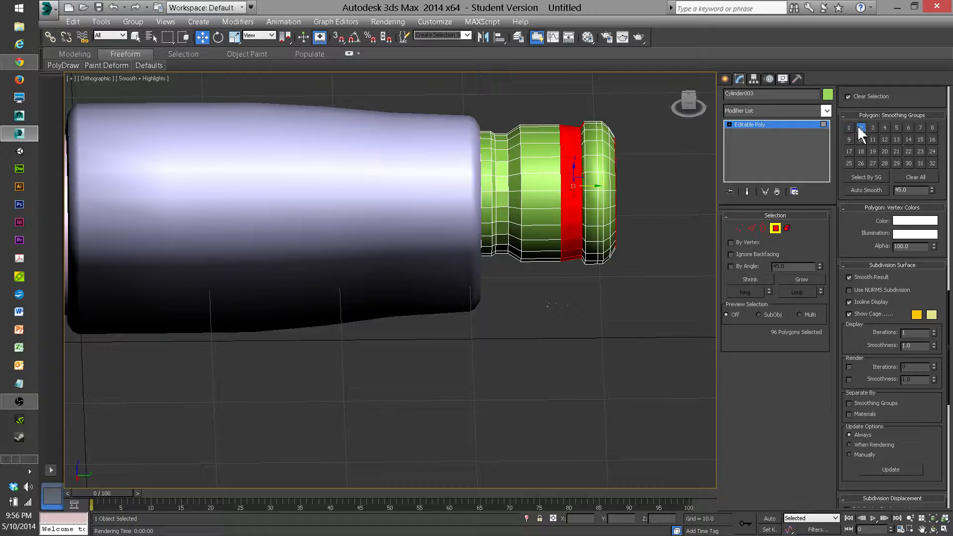
pyautogui.click(632, 148)
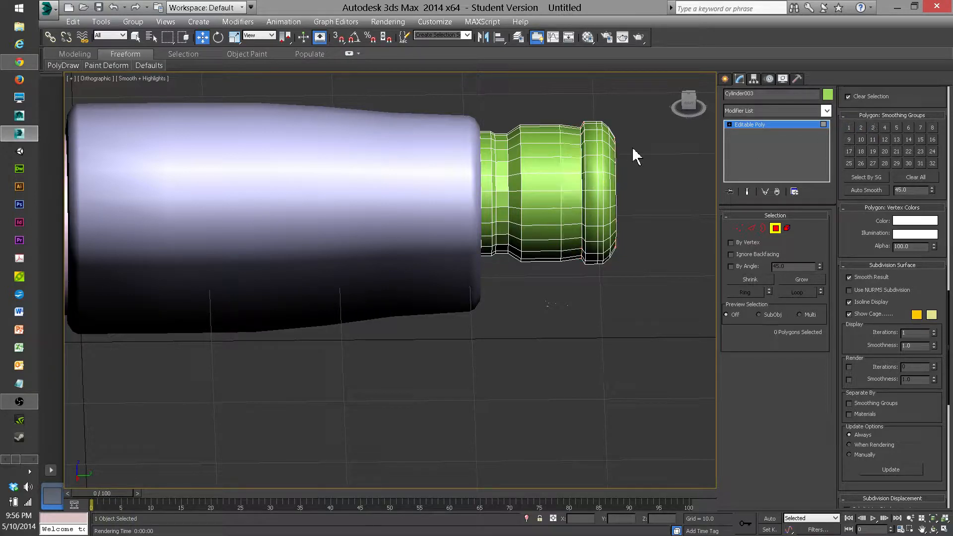
# With the Select tool, select the full polygon ring around the eyepiece's neck and assign it to smoothing group 1
pyautogui.click(495, 140)
pyautogui.click(503, 157)
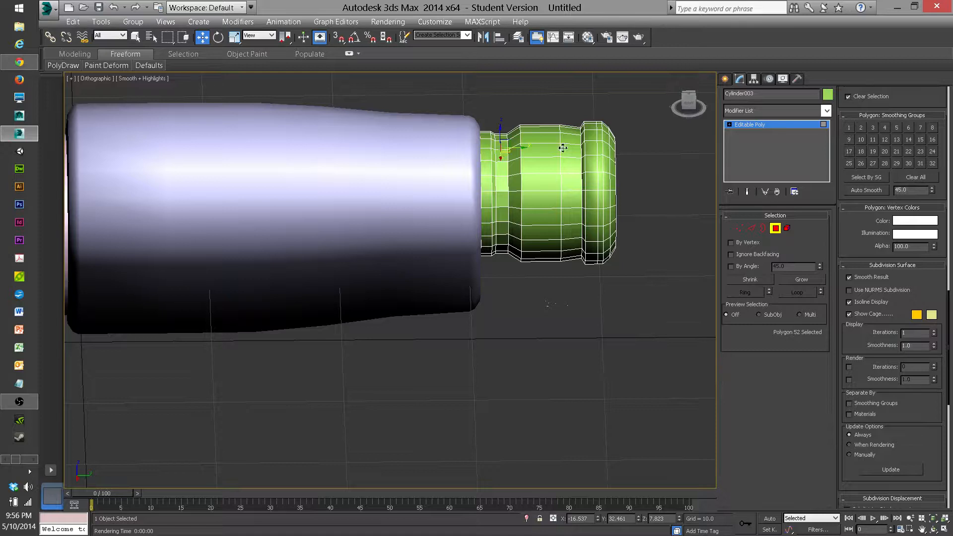
pyautogui.click(502, 199)
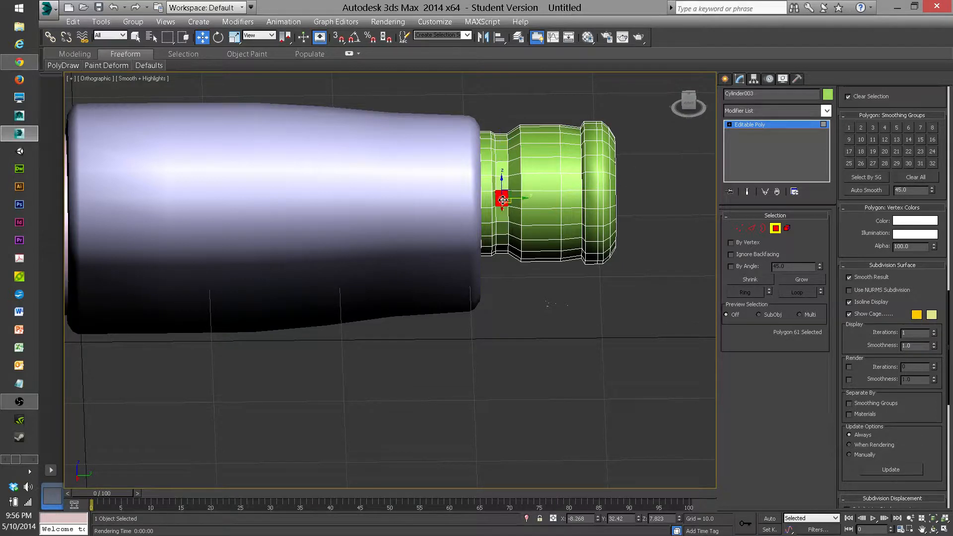
pyautogui.moveTo(504, 187); pyautogui.dragTo(505, 188)
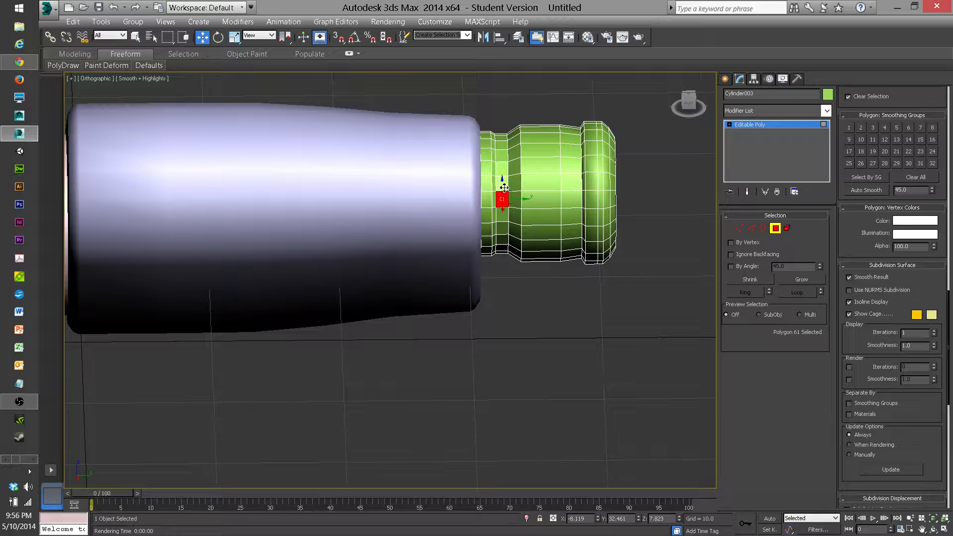
pyautogui.press('q')
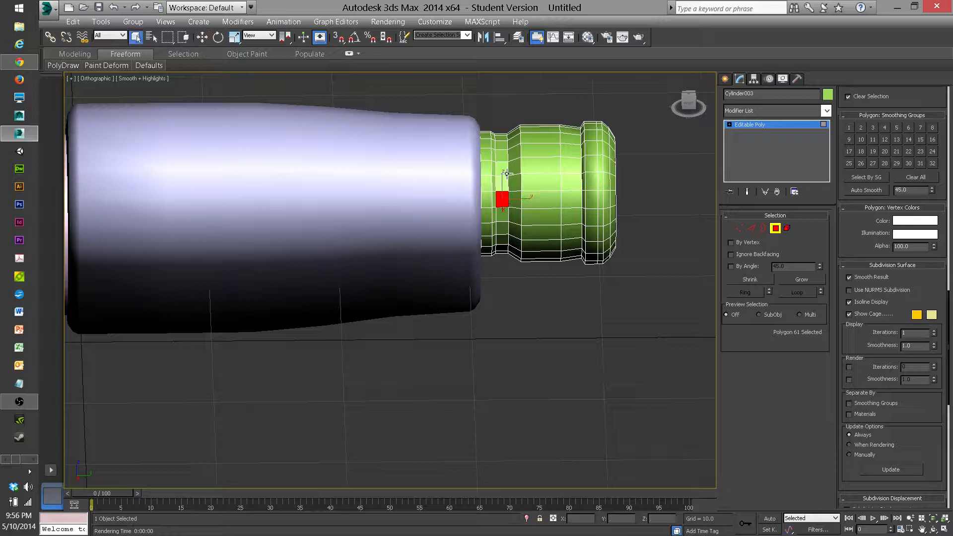
pyautogui.keyDown('shift'); pyautogui.click(503, 183); pyautogui.keyUp('shift')
pyautogui.click(849, 128)
# Assign the eyepiece neck's narrow edge ring to smoothing group 3 and check the smoothing group of the ring against the housing
pyautogui.click(512, 183)
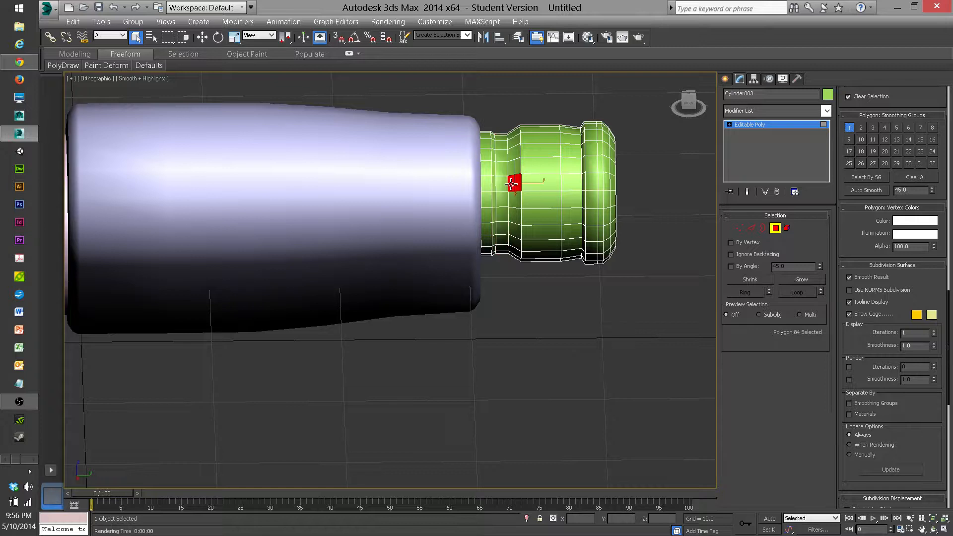
pyautogui.click(503, 184)
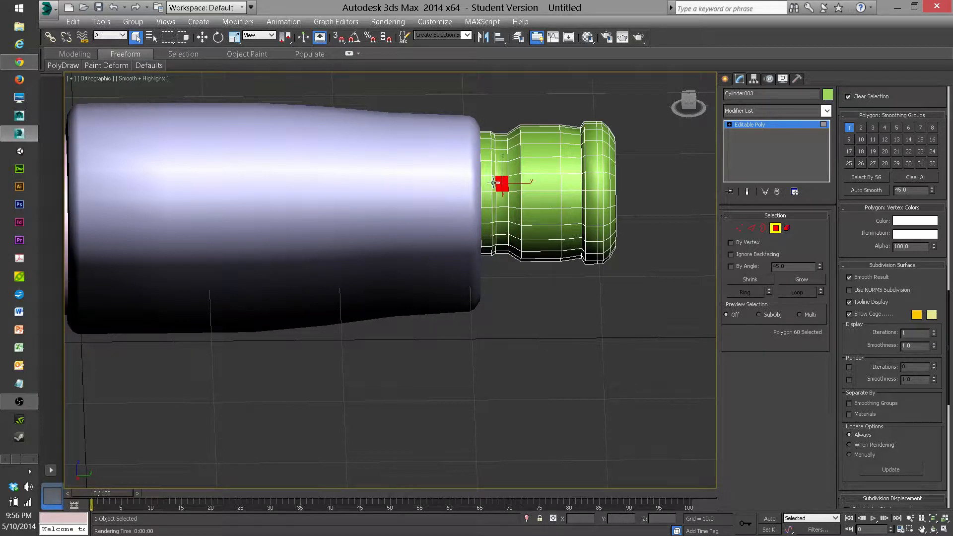
pyautogui.click(494, 183)
pyautogui.keyDown('shift'); pyautogui.click(497, 174); pyautogui.keyUp('shift')
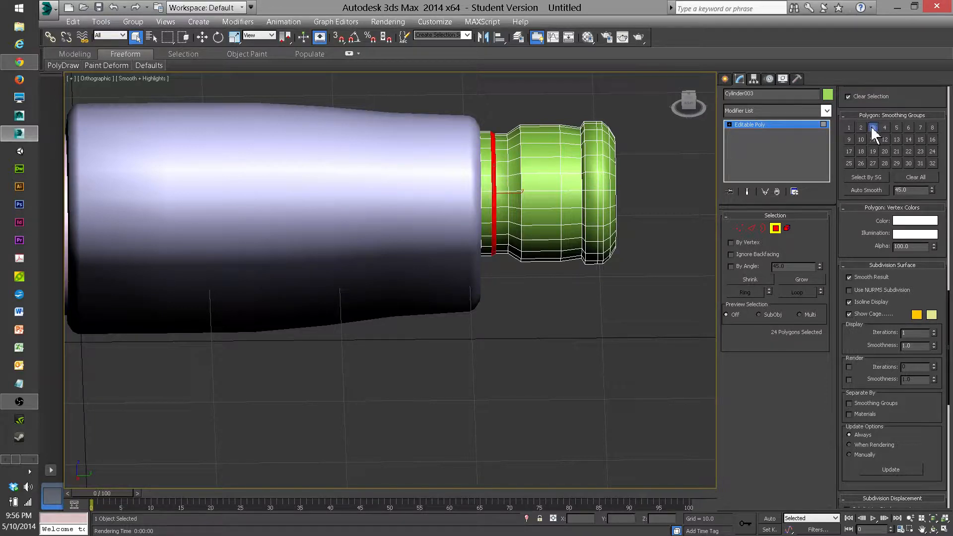
pyautogui.click(486, 186)
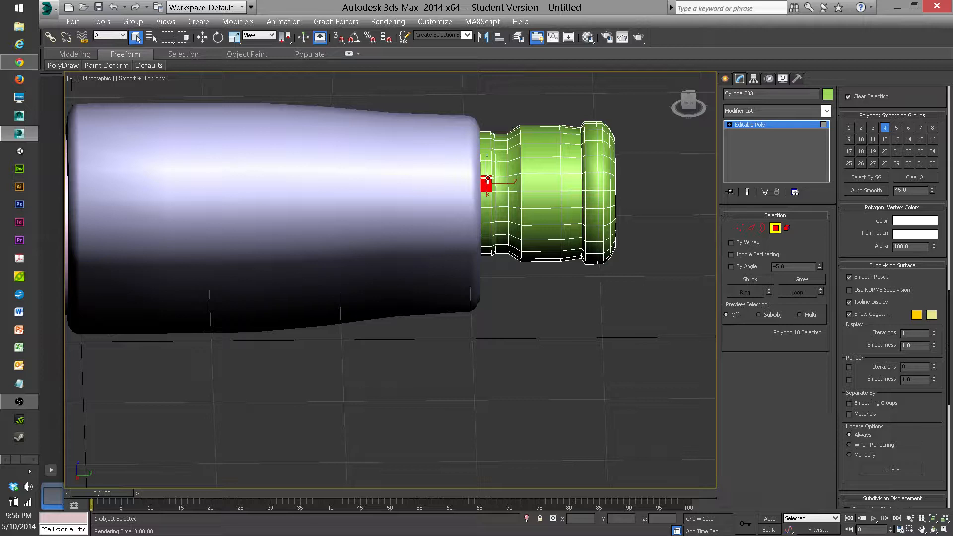
pyautogui.keyDown('shift'); pyautogui.click(488, 177); pyautogui.keyUp('shift')
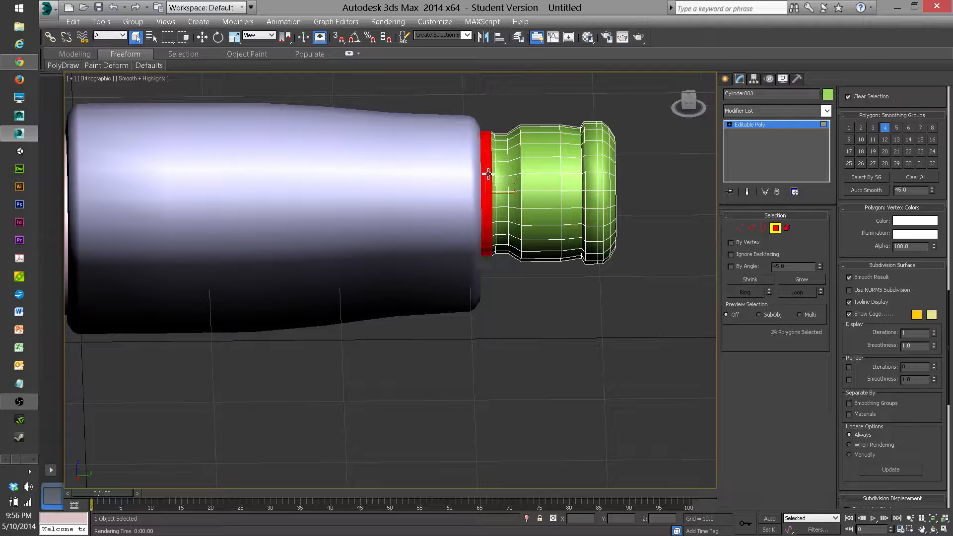
pyautogui.click(639, 166)
# Apply the 01 - Default material to the front barrel, the housing and the eyepiece
pyautogui.keyDown('alt'); pyautogui.moveTo(639, 167); pyautogui.dragTo(492, 184, button='middle'); pyautogui.keyUp('alt')
pyautogui.scroll(-5, 492, 185)
pyautogui.moveTo(431, 201)
pyautogui.mouseDown(button='middle')
pyautogui.moveTo(377, 227)
pyautogui.moveTo(395, 246)
pyautogui.moveTo(328, 321)
pyautogui.mouseUp(button='middle')
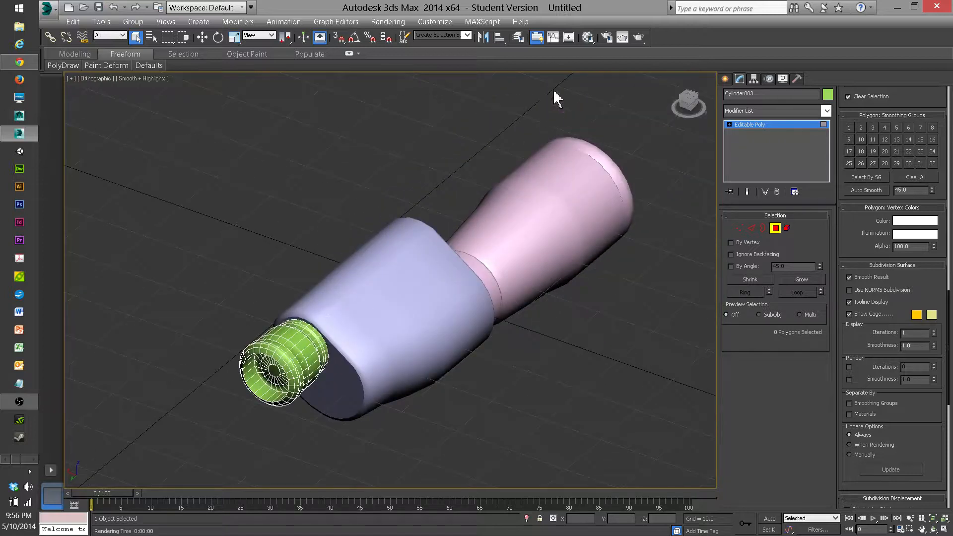
pyautogui.click(636, 38)
pyautogui.click(588, 37)
pyautogui.moveTo(507, 65); pyautogui.dragTo(746, 64)
pyautogui.moveTo(596, 140); pyautogui.dragTo(530, 236)
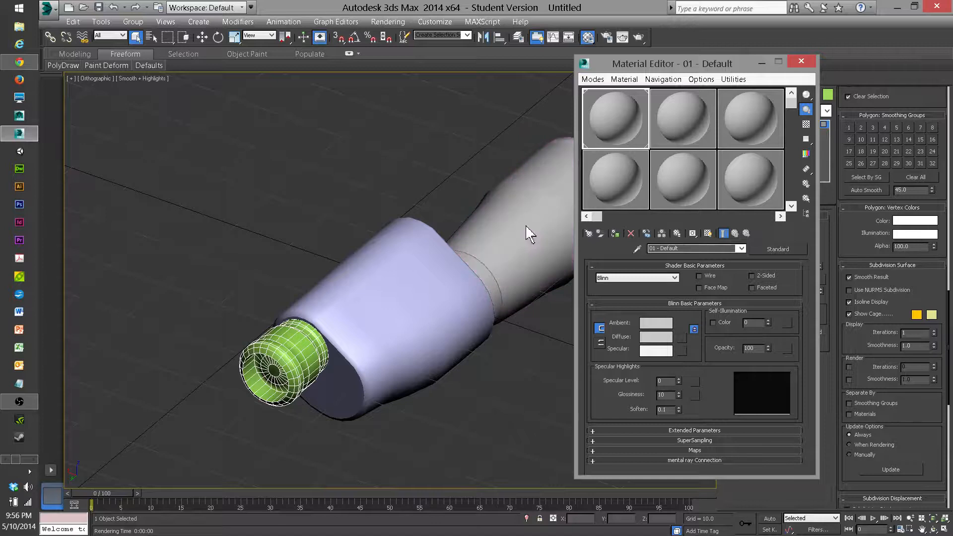
pyautogui.moveTo(596, 141)
pyautogui.mouseDown()
pyautogui.moveTo(436, 276)
pyautogui.moveTo(619, 129)
pyautogui.moveTo(289, 347)
pyautogui.mouseUp()
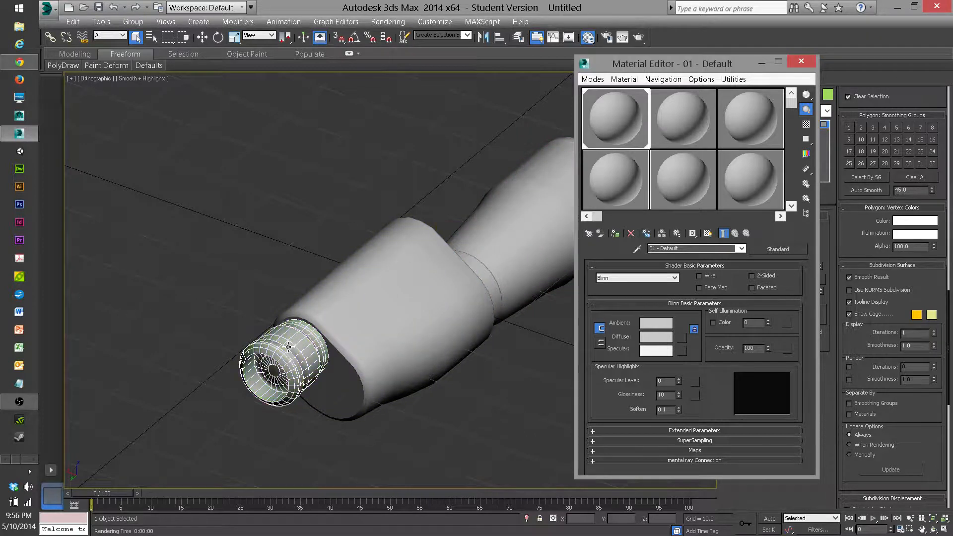
pyautogui.click(802, 61)
# Select the narrow polygon ring between the front barrel's collar and its wide body and assign it to smoothing group 4
pyautogui.keyDown('alt'); pyautogui.moveTo(489, 174); pyautogui.dragTo(467, 138, button='middle'); pyautogui.keyUp('alt')
pyautogui.scroll(3, 453, 271)
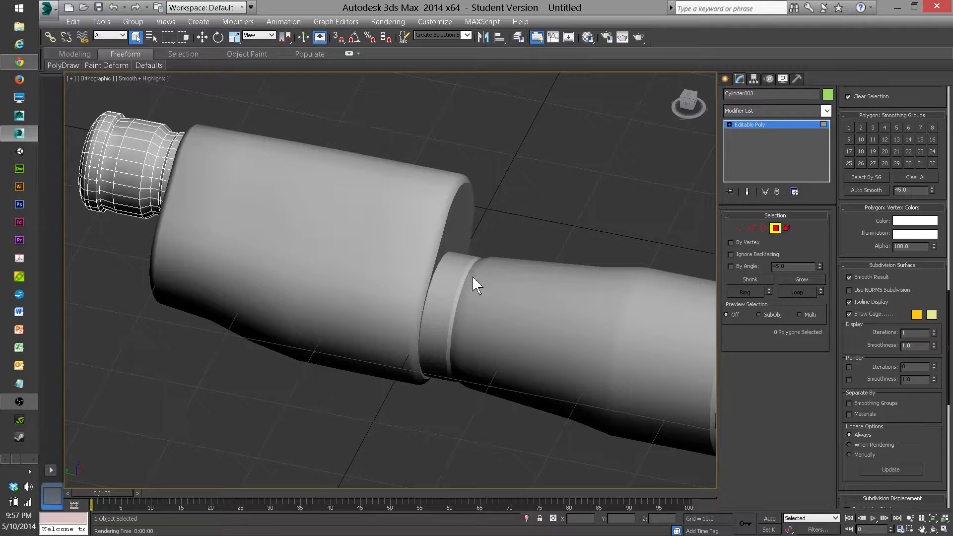
pyautogui.press('6')
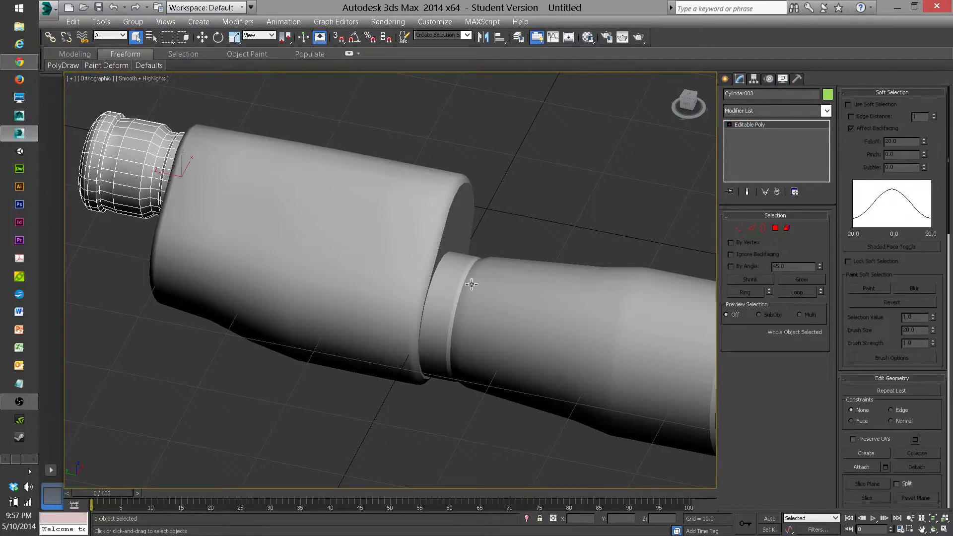
pyautogui.click(472, 284)
pyautogui.click(776, 228)
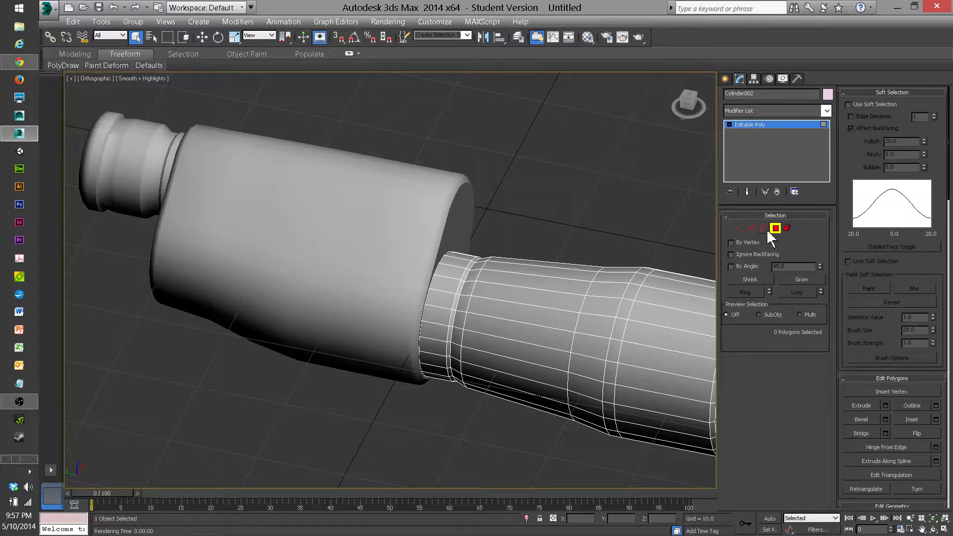
pyautogui.click(469, 276)
pyautogui.keyDown('ctrl'); pyautogui.click(461, 286); pyautogui.keyUp('ctrl')
pyautogui.keyDown('shift'); pyautogui.click(457, 304); pyautogui.keyUp('shift')
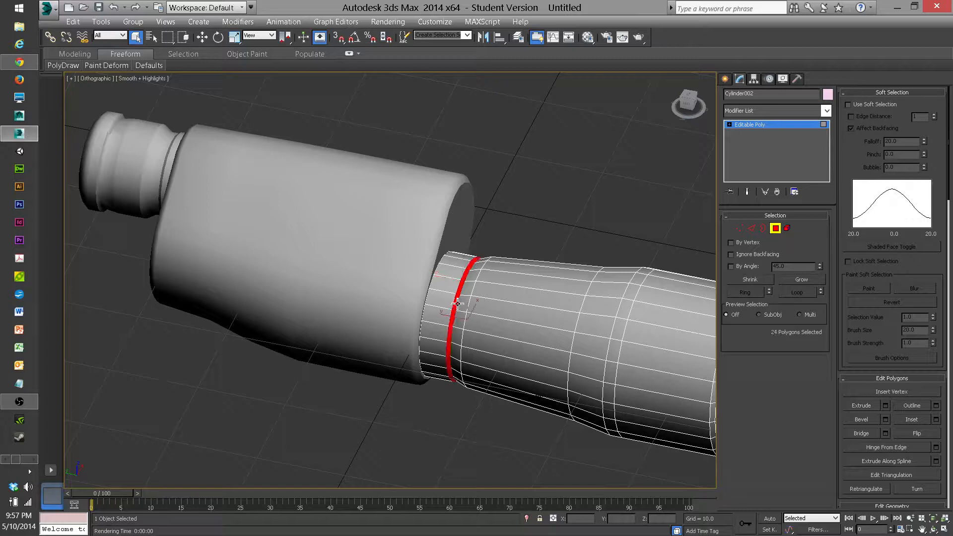
pyautogui.moveTo(915, 277); pyautogui.dragTo(914, 100)
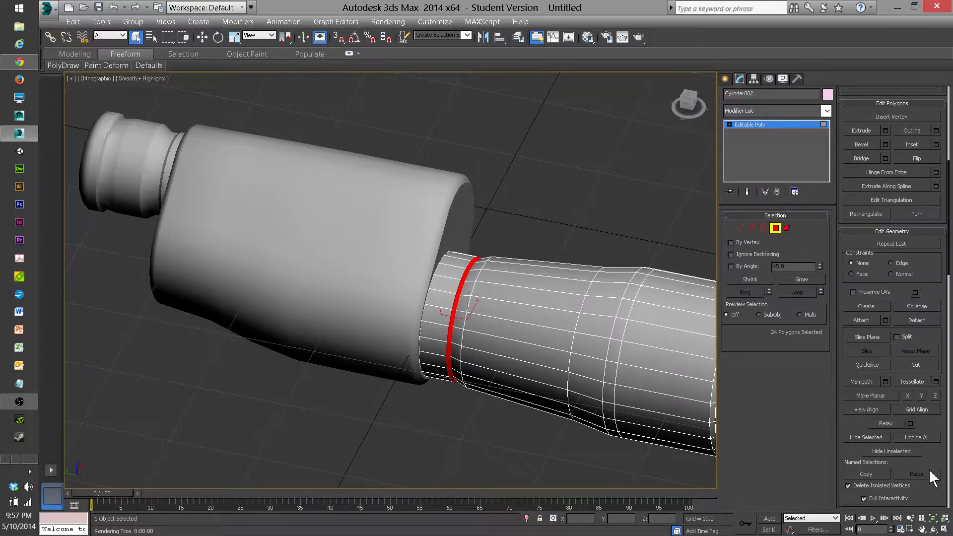
pyautogui.moveTo(934, 463); pyautogui.dragTo(913, 35)
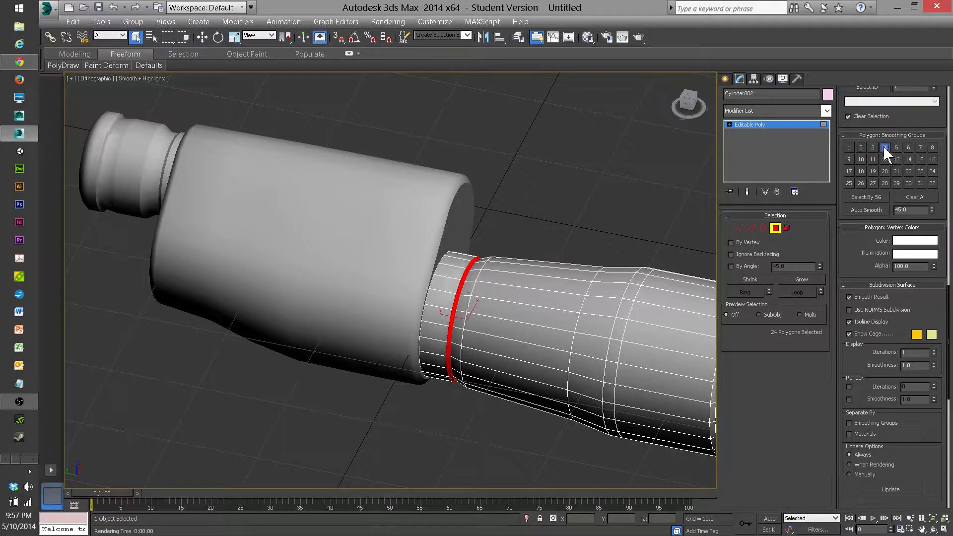
pyautogui.click(576, 216)
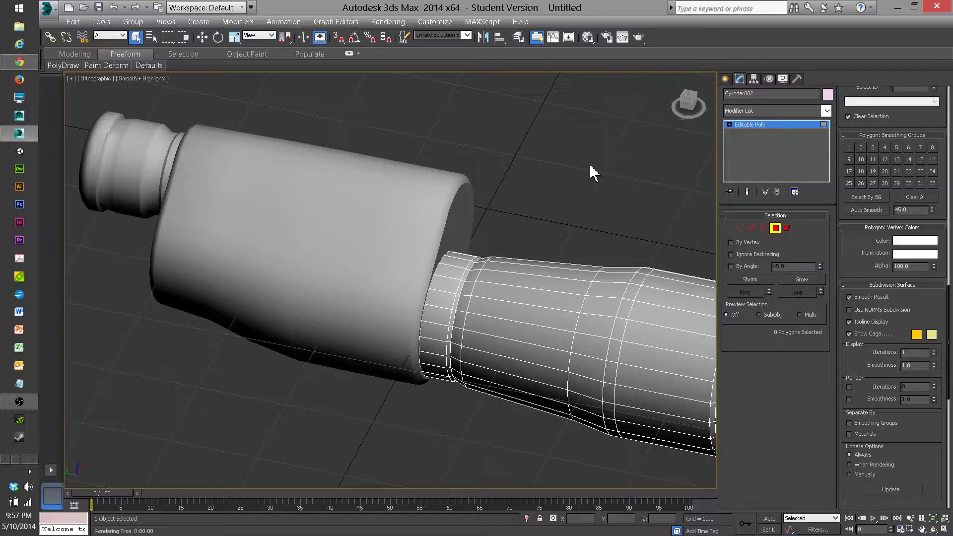
# Leave polygon editing with nothing selected, render the view, and examine the smoothing on the housing and the front barrel's collar
pyautogui.press('4')
pyautogui.click(454, 218)
pyautogui.click(508, 219)
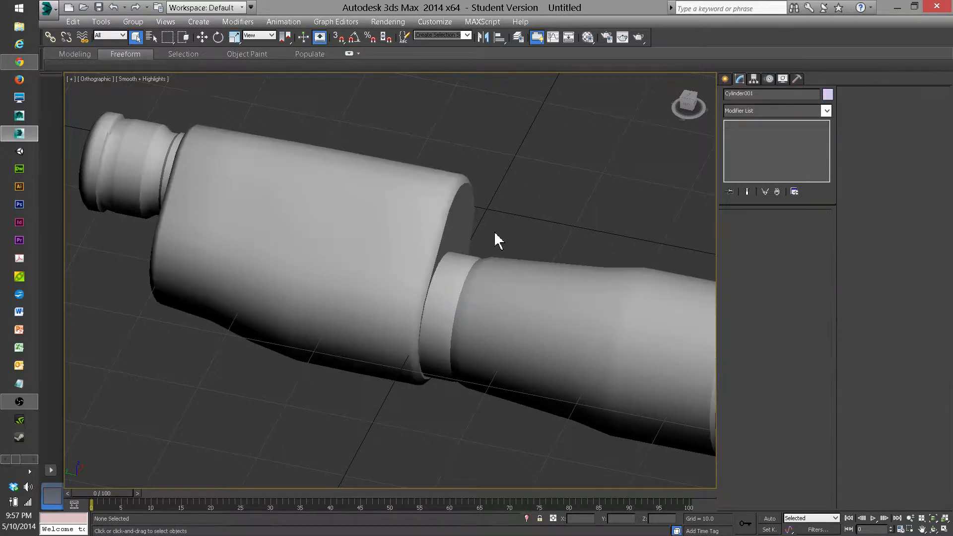
pyautogui.keyDown('alt'); pyautogui.moveTo(509, 218); pyautogui.dragTo(588, 158, button='middle'); pyautogui.keyUp('alt')
pyautogui.click(639, 37)
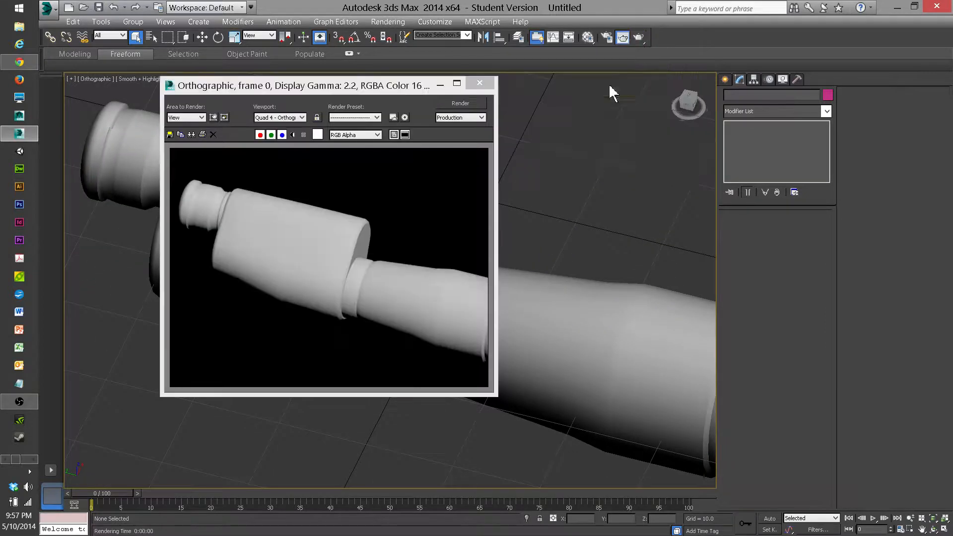
pyautogui.scroll(1, 379, 283)
pyautogui.scroll(1, 377, 268)
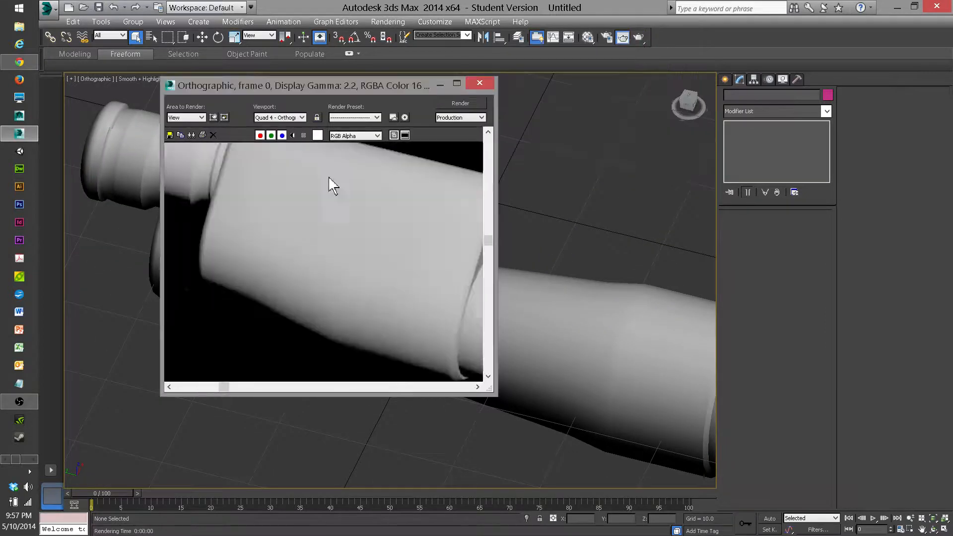
pyautogui.scroll(1, 343, 263)
pyautogui.scroll(1, 432, 288)
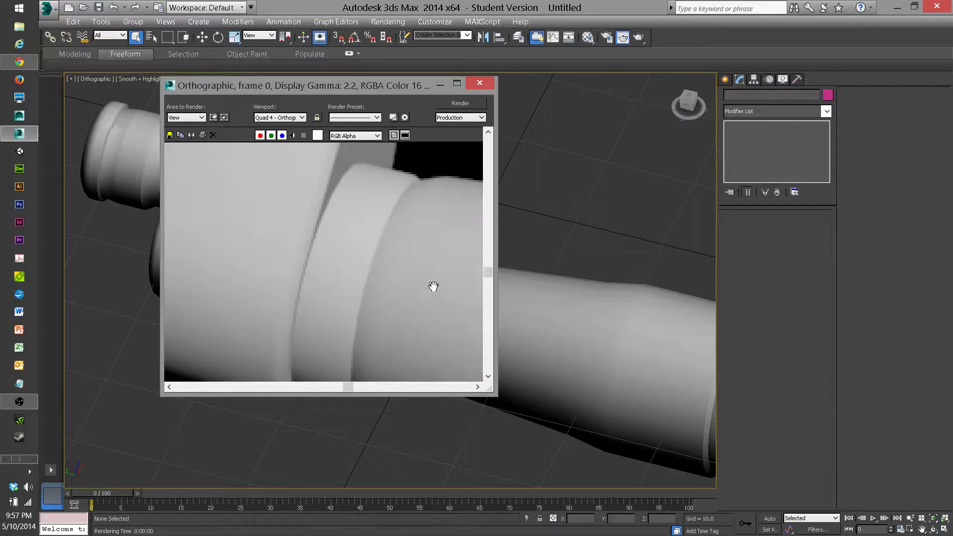
pyautogui.click(488, 82)
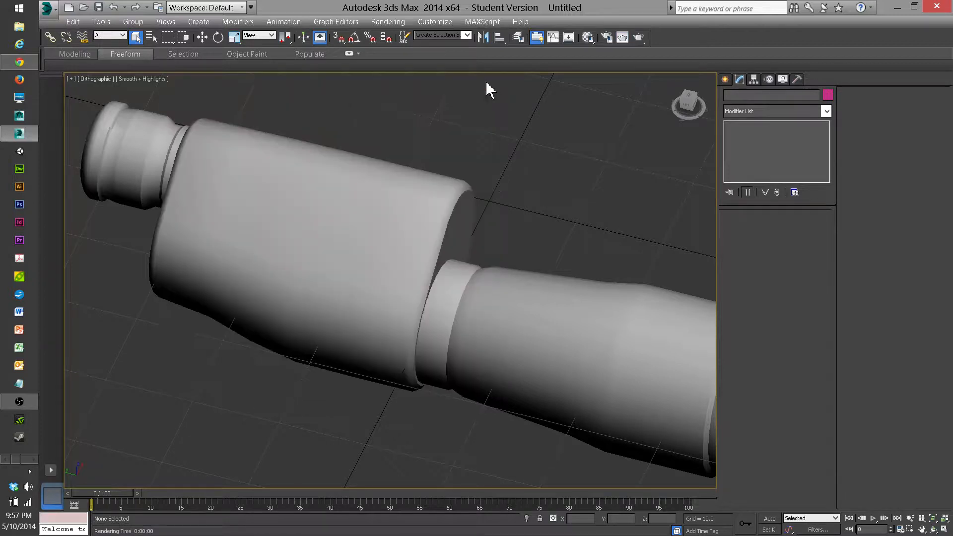
# Select the housing and switch to editing its polygons
pyautogui.scroll(-2, 493, 174)
pyautogui.keyDown('alt'); pyautogui.moveTo(493, 184); pyautogui.dragTo(497, 143, button='middle'); pyautogui.keyUp('alt')
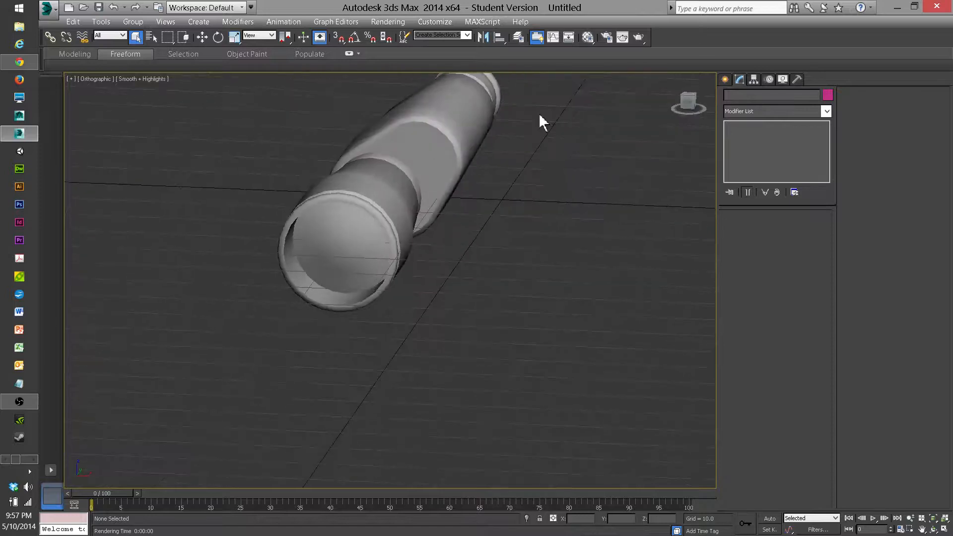
pyautogui.keyDown('alt'); pyautogui.moveTo(549, 127); pyautogui.dragTo(477, 251, button='middle'); pyautogui.keyUp('alt')
pyautogui.click(446, 231)
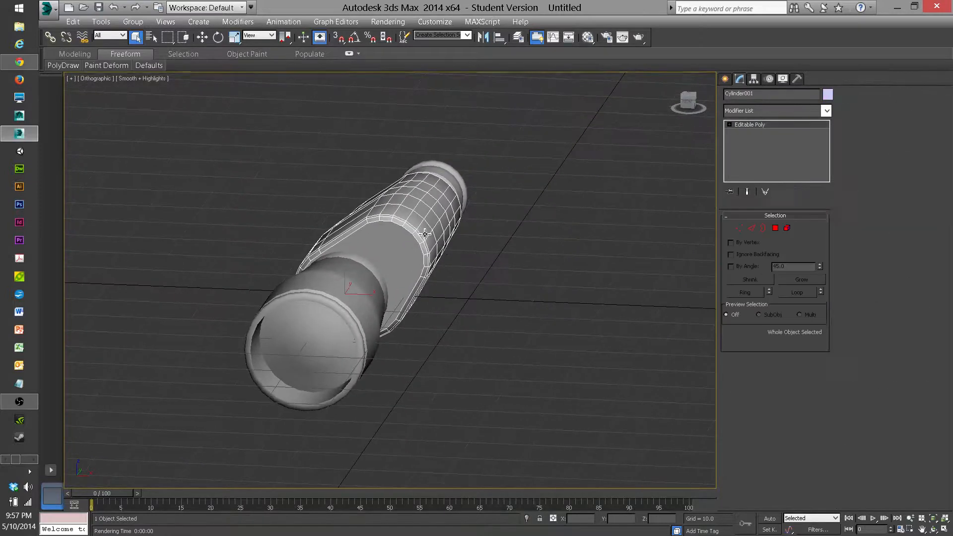
pyautogui.click(775, 228)
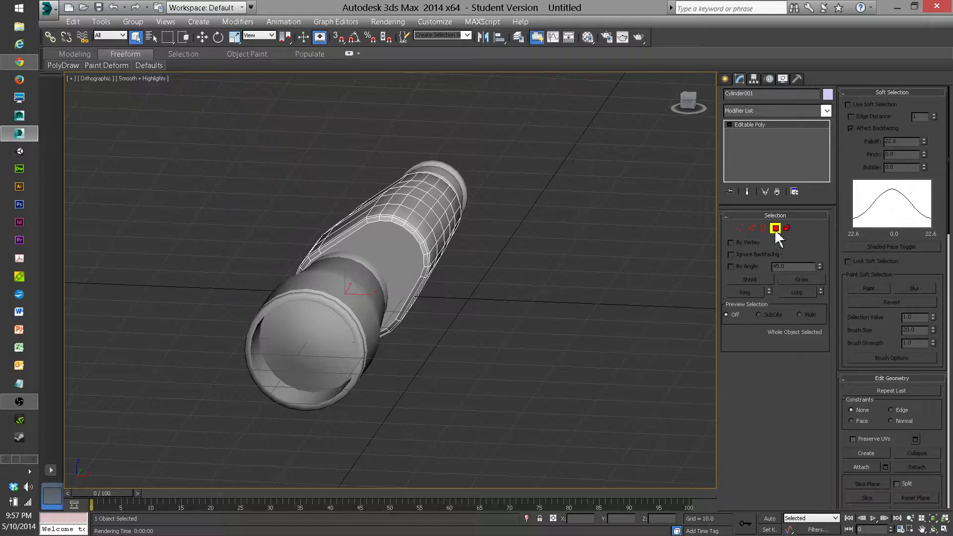
pyautogui.keyDown('alt'); pyautogui.moveTo(549, 241); pyautogui.dragTo(441, 232, button='middle'); pyautogui.keyUp('alt')
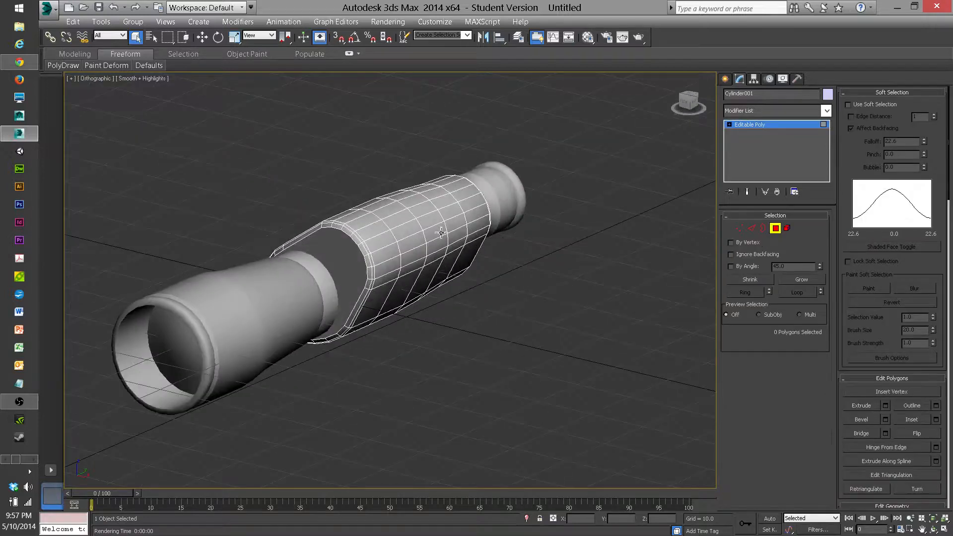
pyautogui.click(408, 269)
pyautogui.keyDown('ctrl'); pyautogui.click(411, 259); pyautogui.keyUp('ctrl')
pyautogui.keyDown('ctrl'); pyautogui.click(414, 249); pyautogui.keyUp('ctrl')
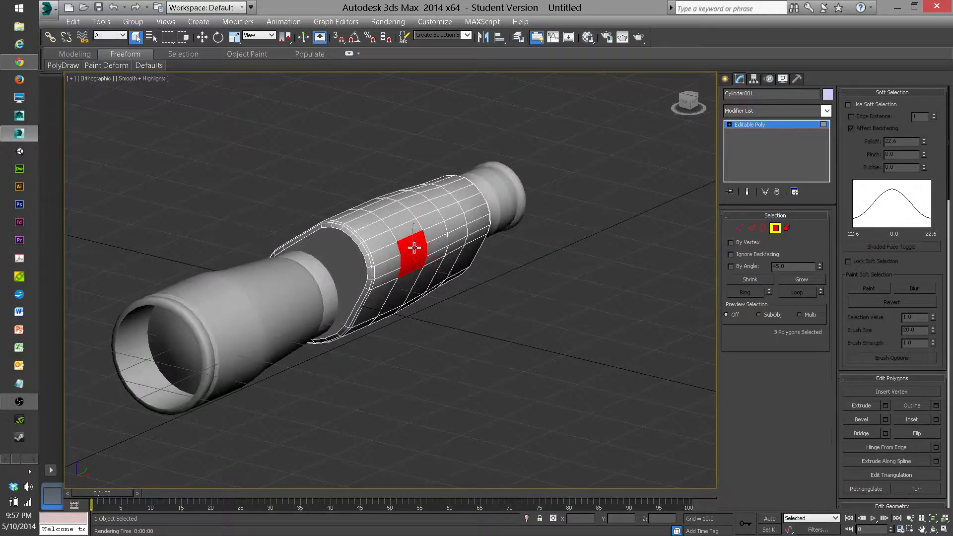
# Select 15 polygons on the housing's inner side: two columns near the front barrel and one column near the eyepiece
pyautogui.click(386, 283)
pyautogui.keyDown('ctrl'); pyautogui.click(388, 274); pyautogui.keyUp('ctrl')
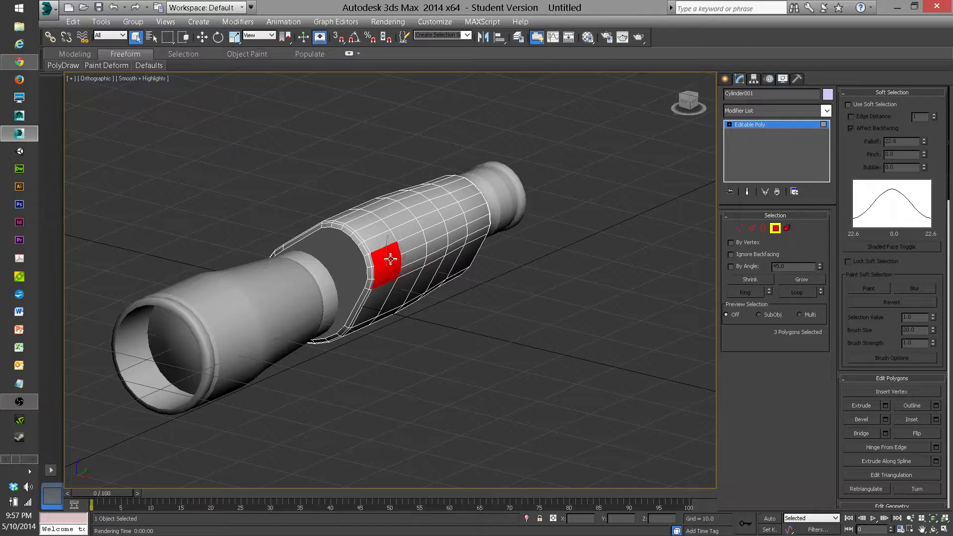
pyautogui.keyDown('ctrl'); pyautogui.click(382, 237); pyautogui.keyUp('ctrl')
pyautogui.keyDown('ctrl'); pyautogui.click(377, 229); pyautogui.keyUp('ctrl')
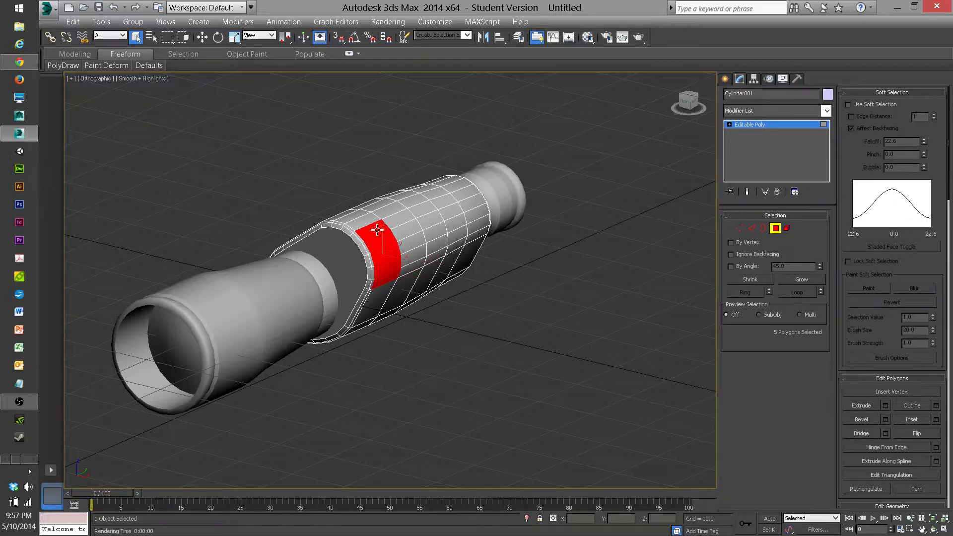
pyautogui.keyDown('ctrl'); pyautogui.click(418, 265); pyautogui.keyUp('ctrl')
pyautogui.keyDown('ctrl'); pyautogui.click(416, 253); pyautogui.keyUp('ctrl')
pyautogui.keyDown('ctrl'); pyautogui.click(412, 241); pyautogui.keyUp('ctrl')
pyautogui.keyDown('ctrl'); pyautogui.click(408, 228); pyautogui.keyUp('ctrl')
pyautogui.keyDown('ctrl'); pyautogui.click(404, 216); pyautogui.keyUp('ctrl')
pyautogui.keyDown('ctrl'); pyautogui.click(478, 236); pyautogui.keyUp('ctrl')
pyautogui.keyDown('ctrl'); pyautogui.click(481, 223); pyautogui.keyUp('ctrl')
pyautogui.keyDown('ctrl'); pyautogui.click(479, 211); pyautogui.keyUp('ctrl')
pyautogui.keyDown('ctrl'); pyautogui.click(475, 204); pyautogui.keyUp('ctrl')
pyautogui.keyDown('ctrl'); pyautogui.click(471, 198); pyautogui.keyUp('ctrl')
# Remove the selected inner-side housing polygons from smoothing group 4
pyautogui.keyDown('alt'); pyautogui.moveTo(466, 207); pyautogui.dragTo(436, 209, button='middle'); pyautogui.keyUp('alt')
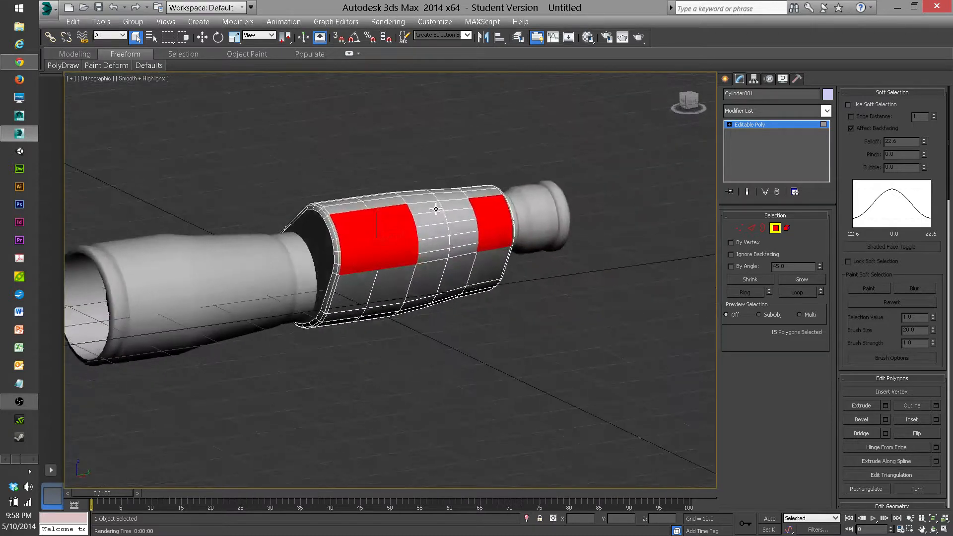
pyautogui.keyDown('alt'); pyautogui.moveTo(388, 233); pyautogui.dragTo(519, 252, button='middle'); pyautogui.keyUp('alt')
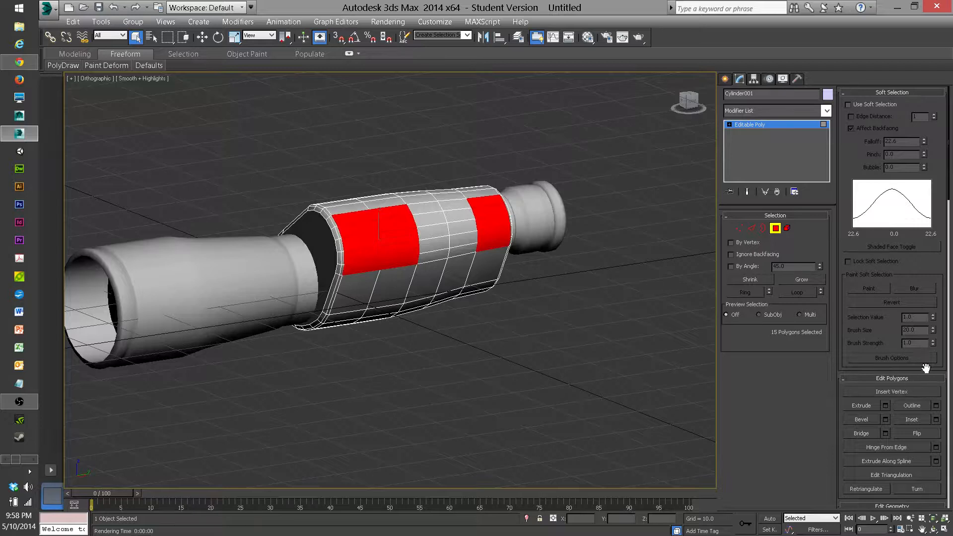
pyautogui.scroll(-10, 914, 376)
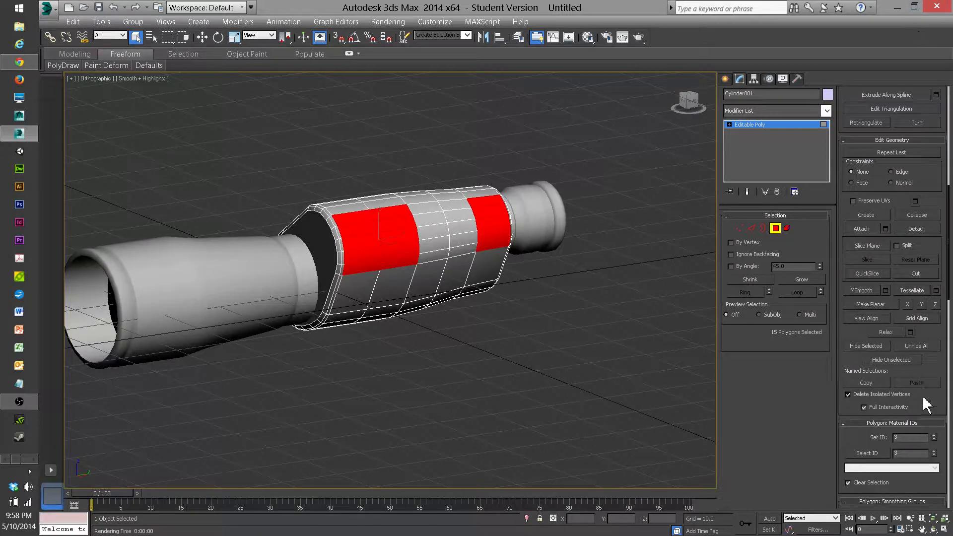
pyautogui.scroll(-10, 933, 363)
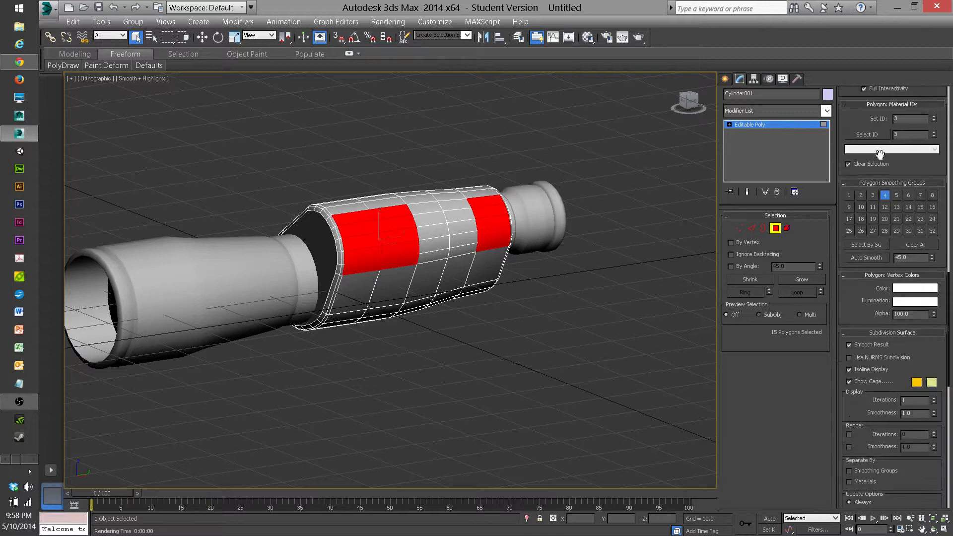
pyautogui.click(885, 195)
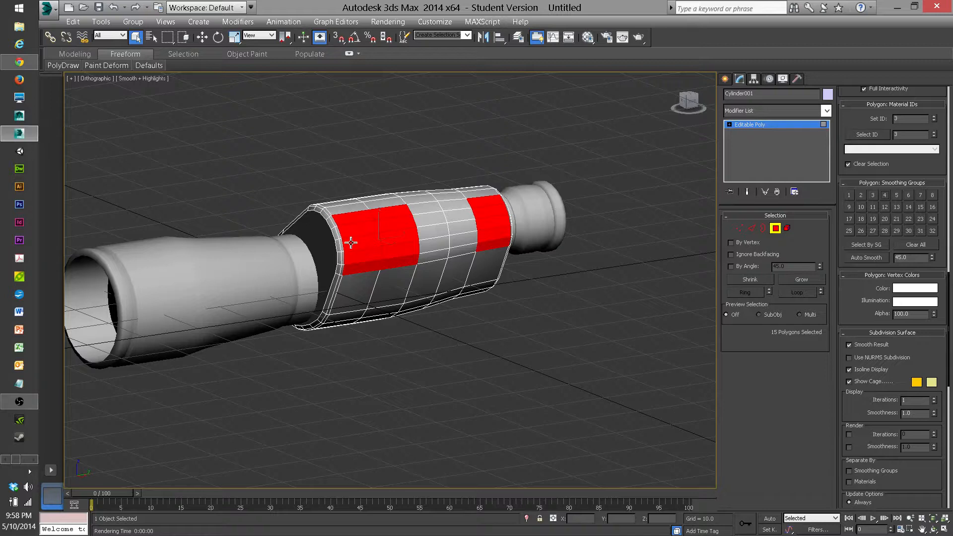
# Extrude the two selected polygon patches outward from the housing's inner side to start the connecting bridges
pyautogui.keyDown('alt'); pyautogui.moveTo(377, 241); pyautogui.dragTo(390, 241, button='middle'); pyautogui.keyUp('alt')
pyautogui.rightClick(387, 240)
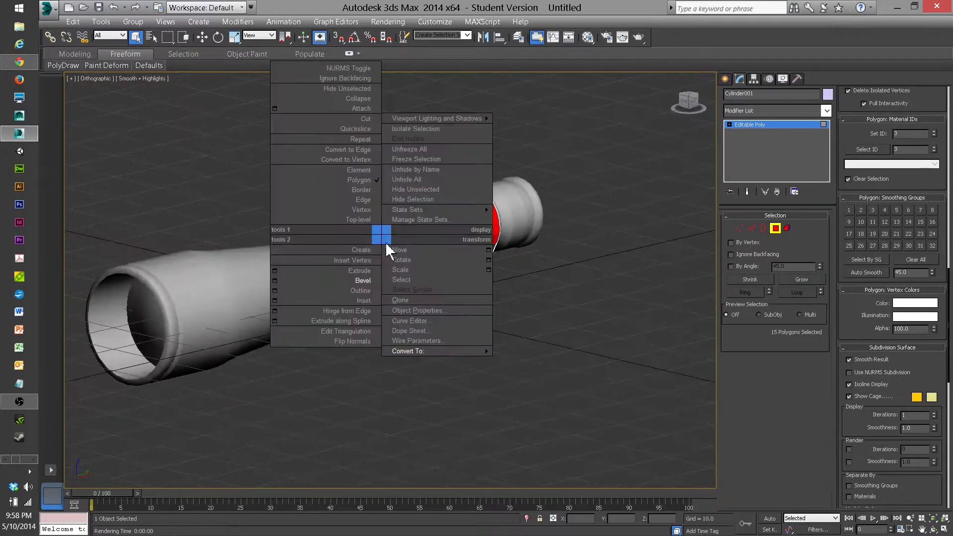
pyautogui.click(361, 272)
pyautogui.moveTo(387, 238); pyautogui.dragTo(387, 224)
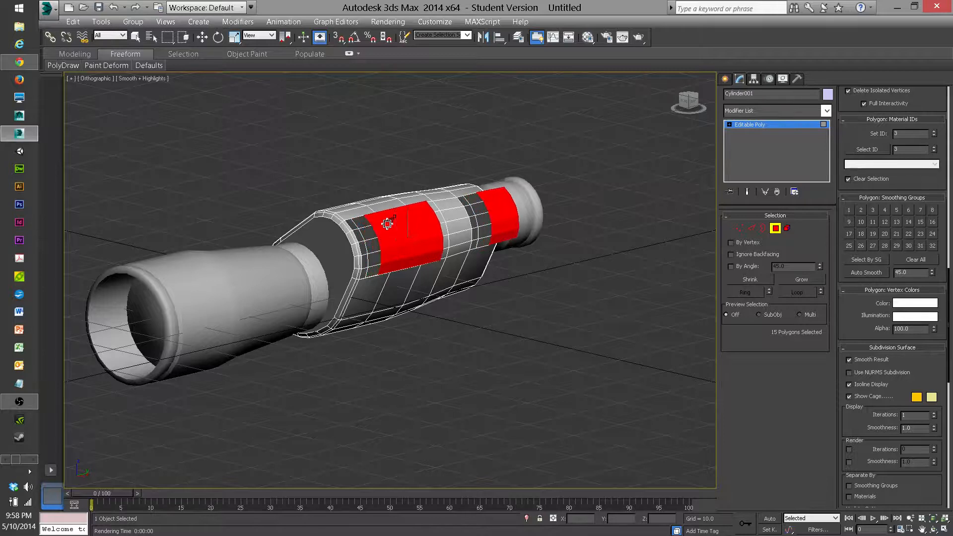
# Move the extruded end faces outward and slightly down, and scale them flat along the X axis
pyautogui.keyDown('alt'); pyautogui.moveTo(387, 224); pyautogui.dragTo(469, 243, button='middle'); pyautogui.keyUp('alt')
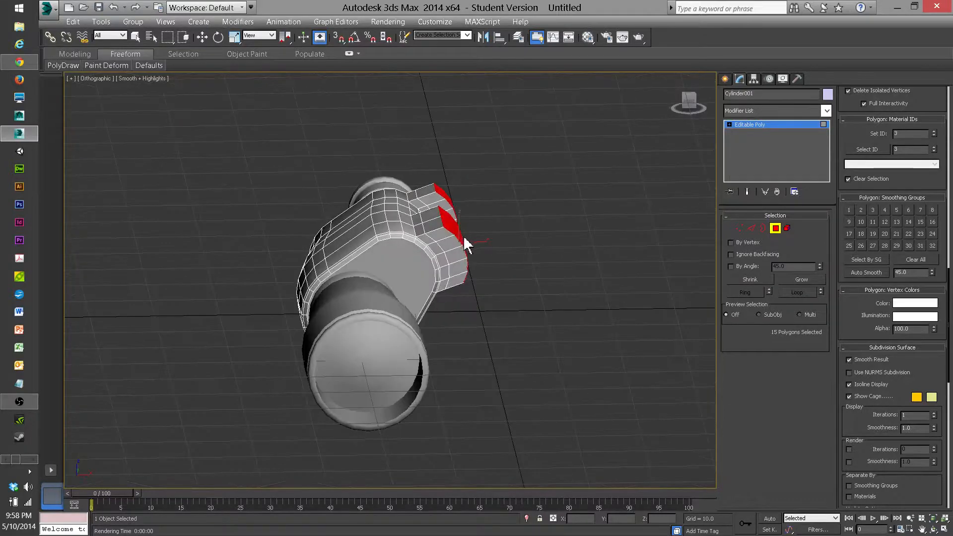
pyautogui.rightClick(459, 240)
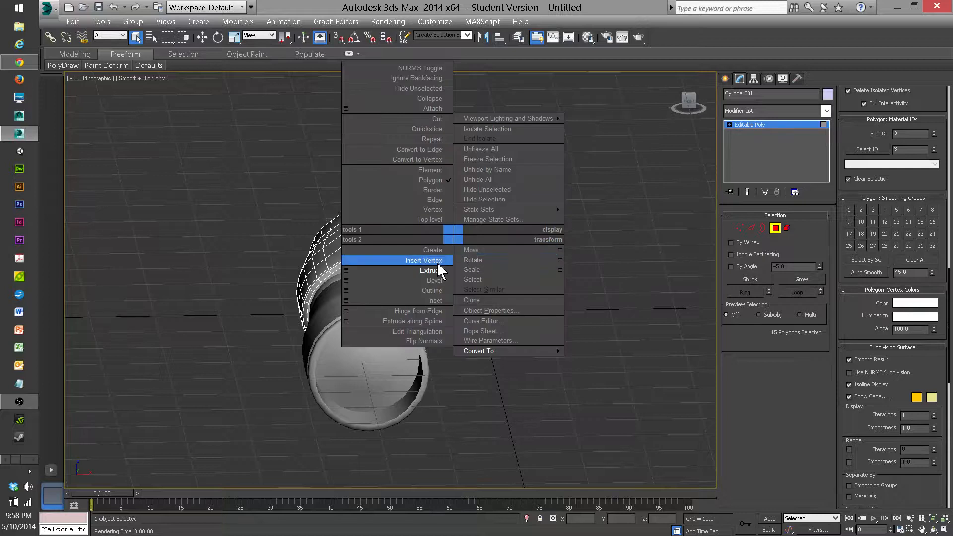
pyautogui.click(472, 251)
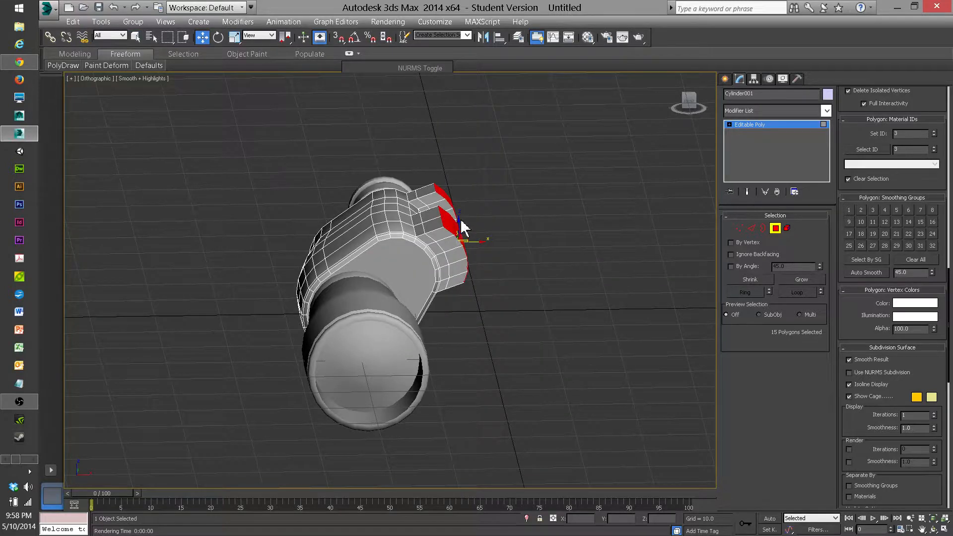
pyautogui.moveTo(492, 246)
pyautogui.mouseDown()
pyautogui.moveTo(475, 229)
pyautogui.moveTo(477, 245)
pyautogui.mouseUp()
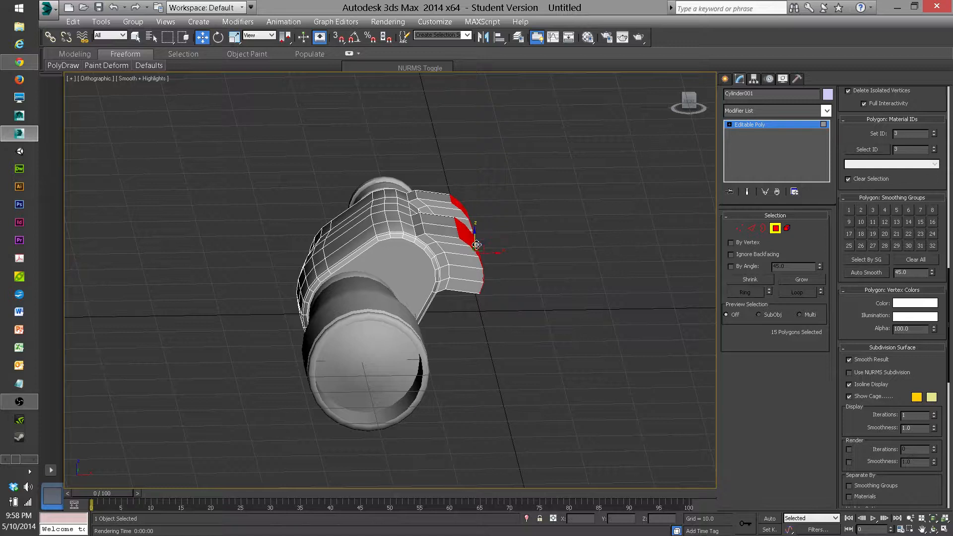
pyautogui.press('r')
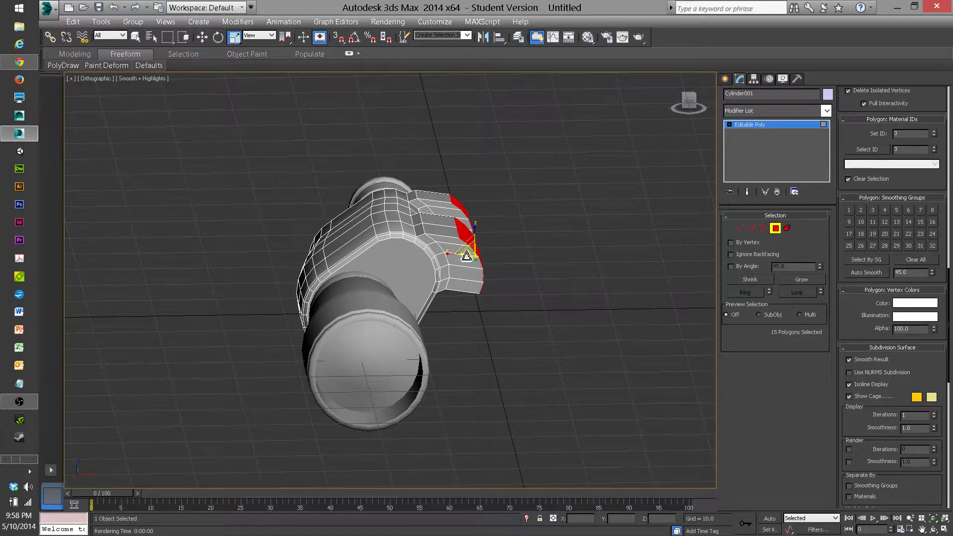
pyautogui.moveTo(449, 254); pyautogui.dragTo(6, 453)
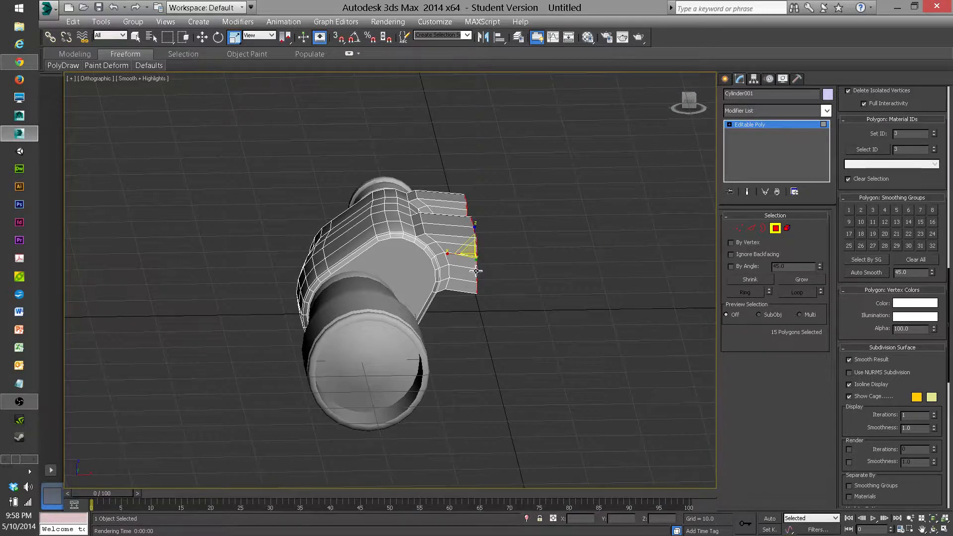
pyautogui.press('t')
pyautogui.scroll(4, 379, 278)
pyautogui.scroll(2, 379, 279)
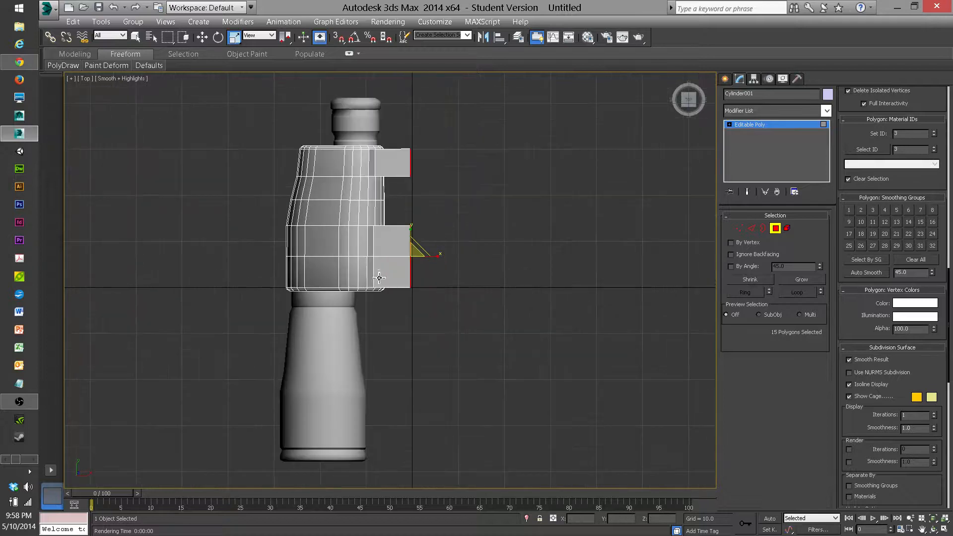
pyautogui.scroll(2, 437, 253)
pyautogui.moveTo(508, 267); pyautogui.dragTo(832, 300)
pyautogui.hotkey('ctrl', 'z')
# Scale the end faces of both bridge extrusions along X again to flatten them, and clear the polygon selection
pyautogui.keyDown('alt'); pyautogui.moveTo(492, 318); pyautogui.dragTo(496, 251, button='middle'); pyautogui.keyUp('alt')
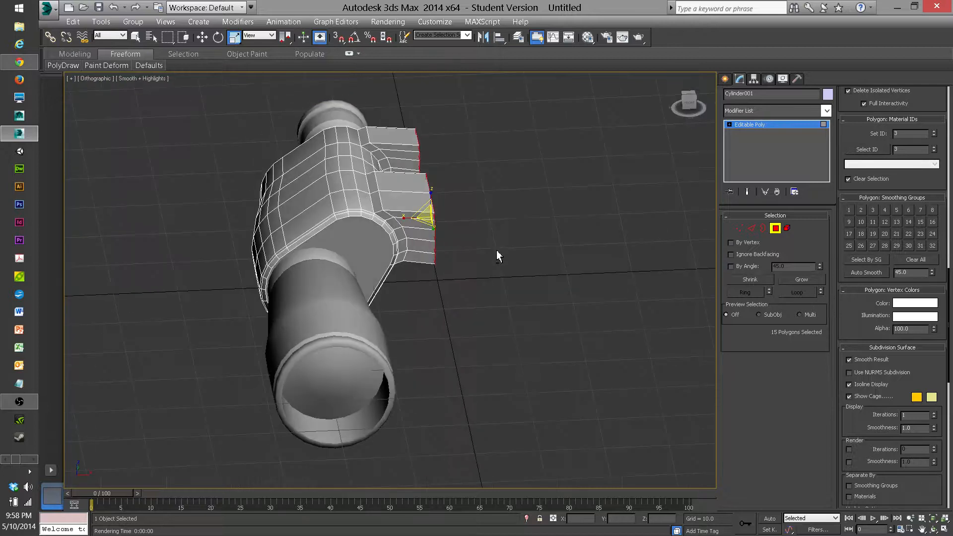
pyautogui.moveTo(404, 219); pyautogui.dragTo(858, 271)
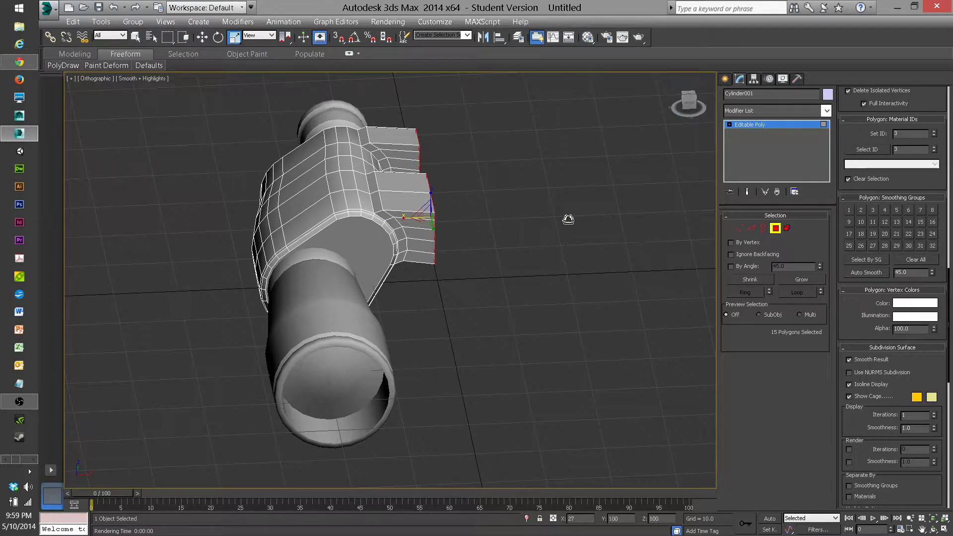
pyautogui.click(577, 222)
pyautogui.keyDown('alt'); pyautogui.moveTo(502, 198); pyautogui.dragTo(452, 205, button='middle'); pyautogui.keyUp('alt')
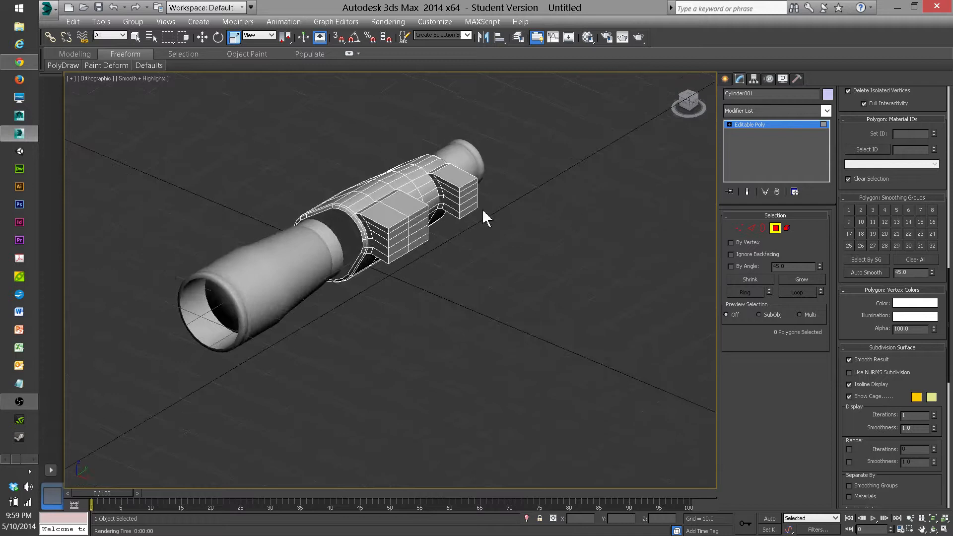
pyautogui.moveTo(478, 210)
pyautogui.keyDown('alt'); pyautogui.mouseDown(button='middle')
pyautogui.moveTo(507, 211)
pyautogui.moveTo(498, 239)
pyautogui.moveTo(527, 227)
pyautogui.moveTo(514, 232)
pyautogui.moveTo(477, 219)
pyautogui.moveTo(485, 207)
pyautogui.moveTo(480, 221)
pyautogui.moveTo(465, 210)
pyautogui.mouseUp(button='middle'); pyautogui.keyUp('alt')
pyautogui.moveTo(207, 108); pyautogui.dragTo(528, 430)
pyautogui.click(484, 395)
pyautogui.hotkey('ctrl', 'z')
pyautogui.click(427, 331)
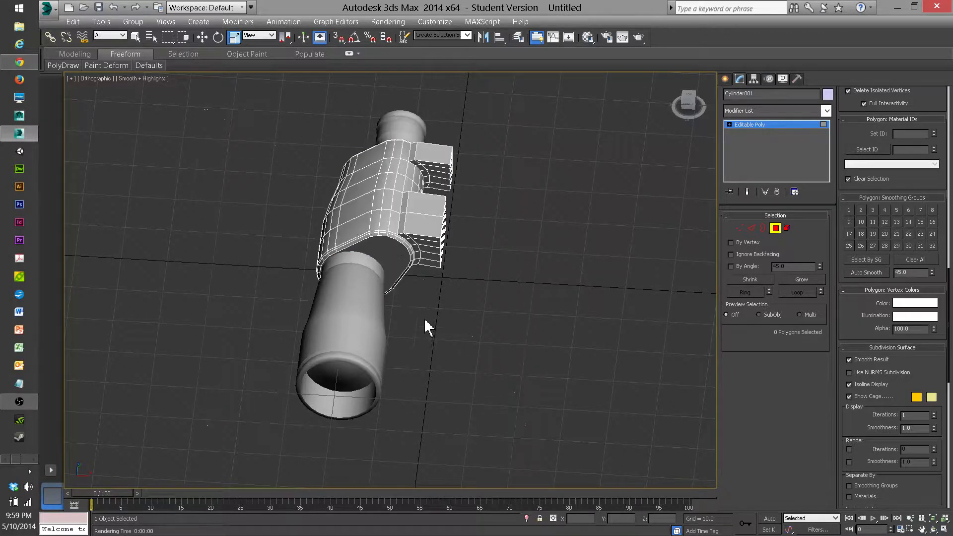
# Leave polygon editing, select all three binocular parts and combine them into one group
pyautogui.press('4')
pyautogui.click(425, 320)
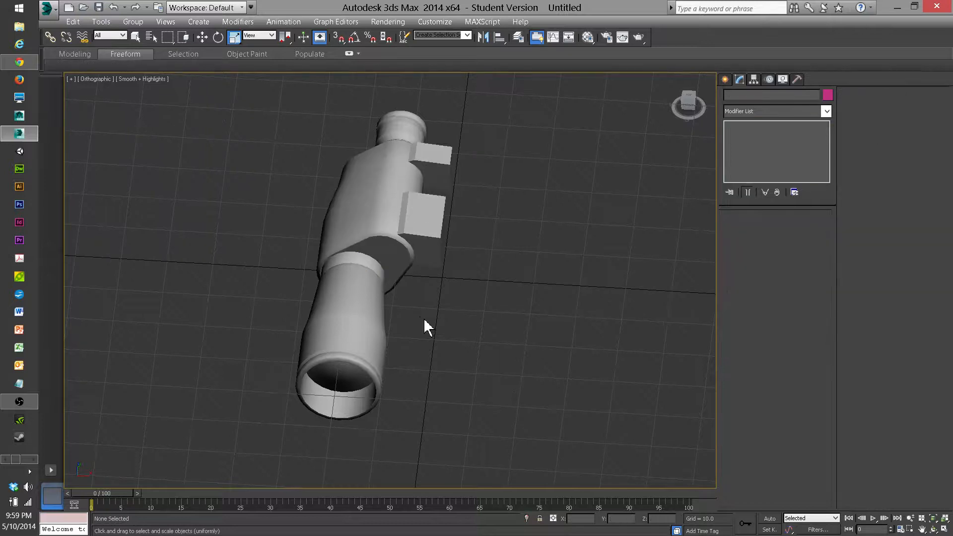
pyautogui.hotkey('ctrl', 'a')
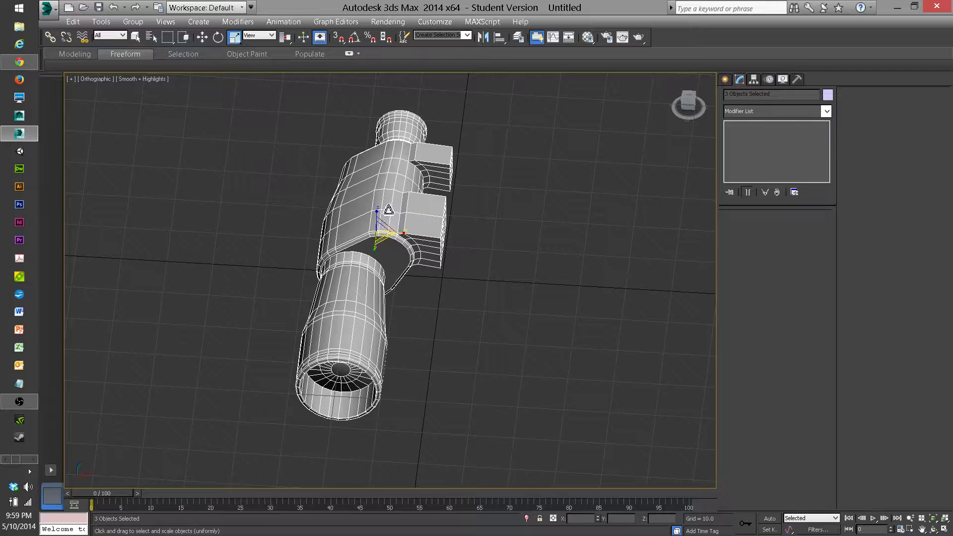
pyautogui.click(133, 21)
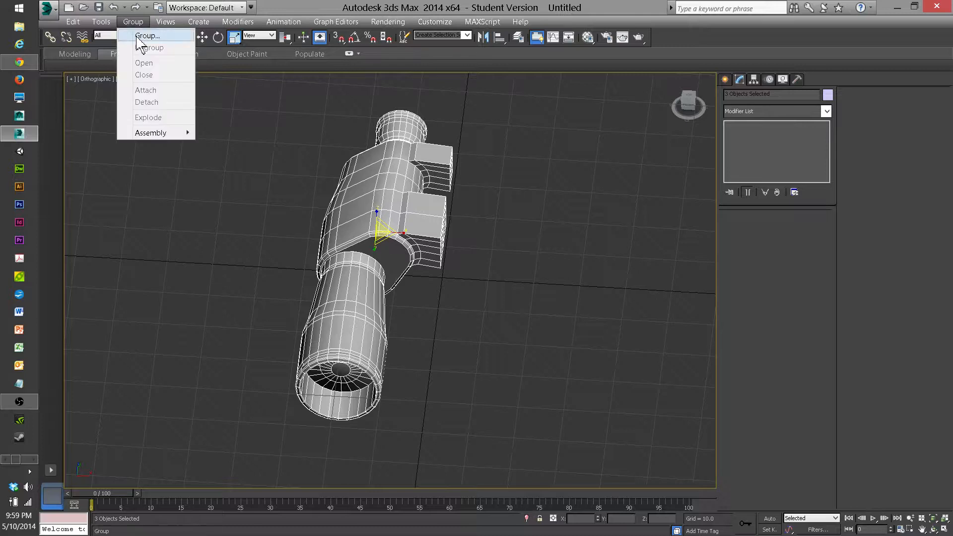
pyautogui.click(138, 34)
pyautogui.click(506, 296)
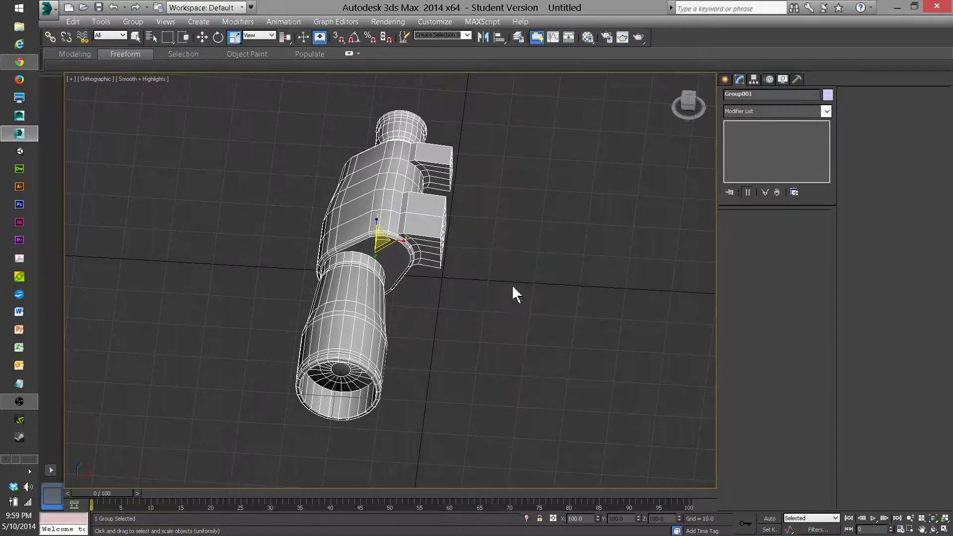
# Add a Symmetry modifier to the grouped binocular half
pyautogui.click(823, 111)
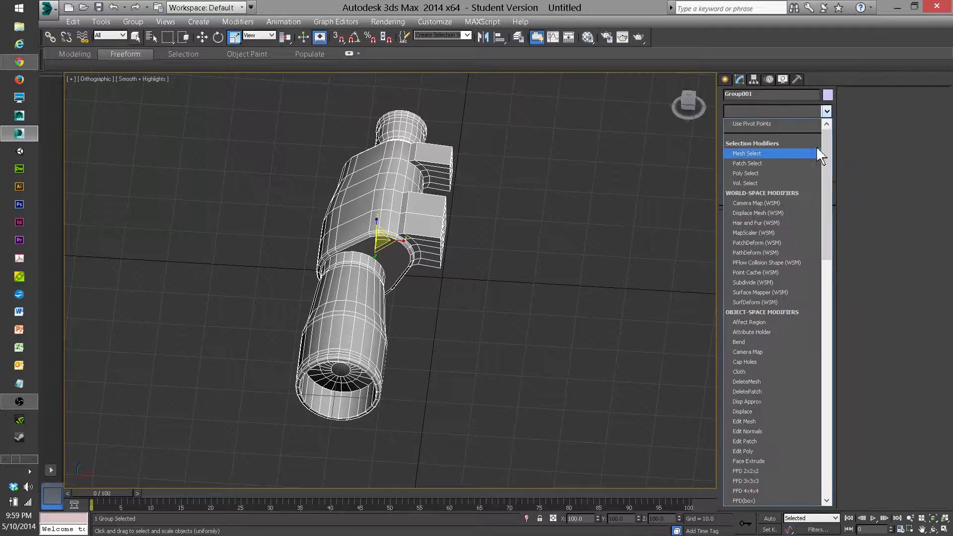
pyautogui.moveTo(829, 188); pyautogui.dragTo(815, 353)
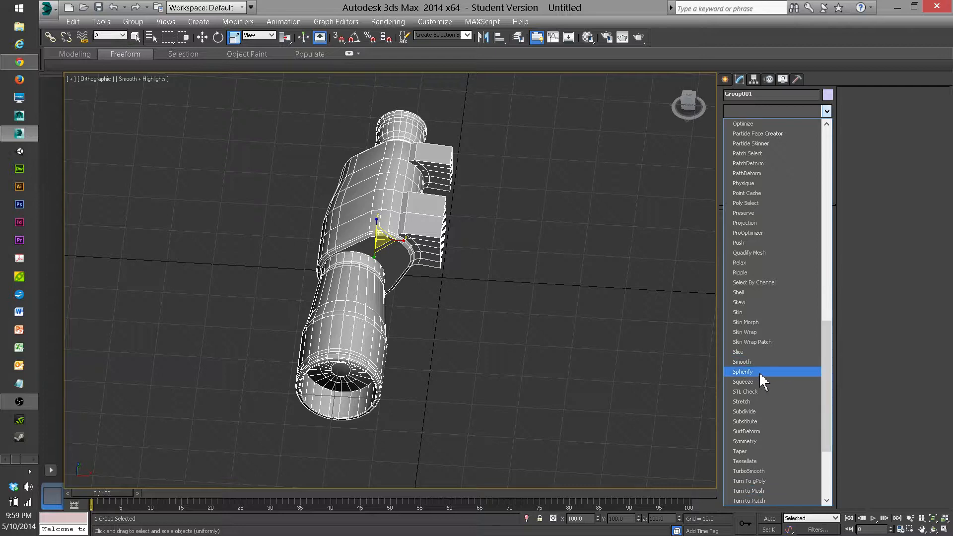
pyautogui.click(752, 442)
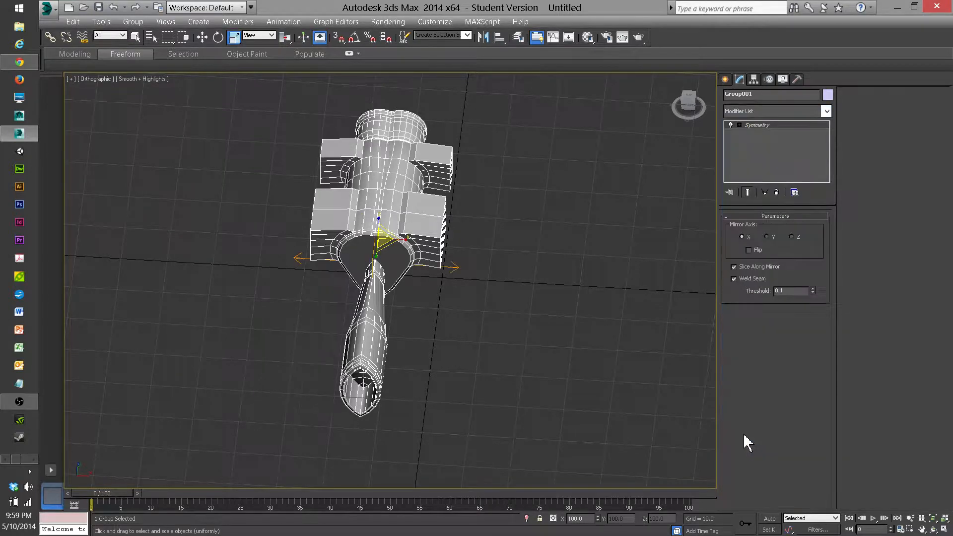
# Flip the Symmetry mirror on the X axis and move its mirror plane to the bridge ends so both halves join
pyautogui.click(740, 124)
pyautogui.click(756, 133)
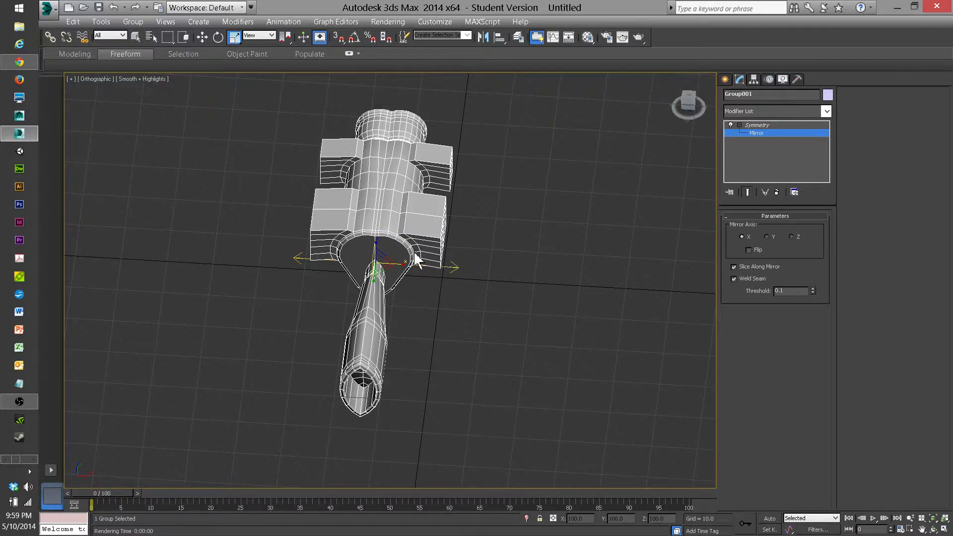
pyautogui.press('w')
pyautogui.moveTo(393, 266); pyautogui.dragTo(330, 257)
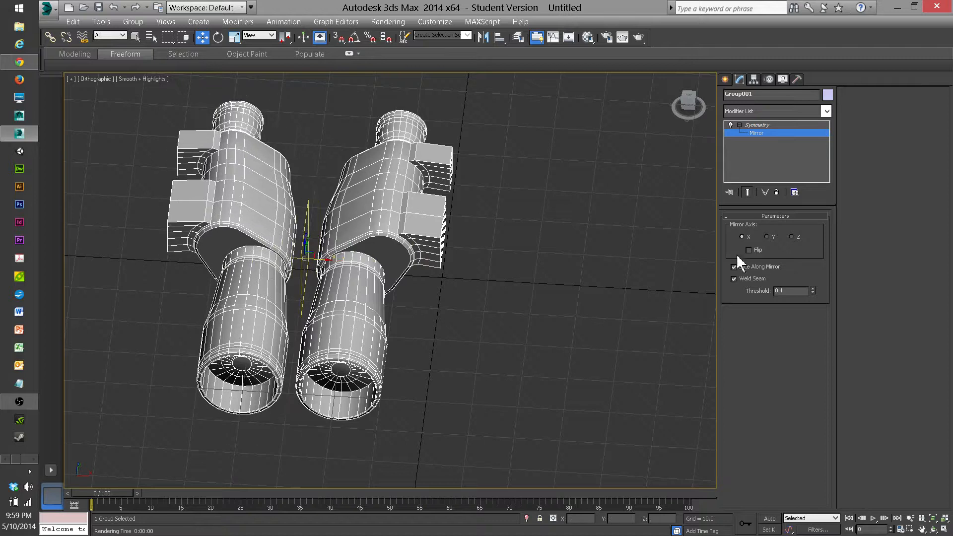
pyautogui.click(749, 251)
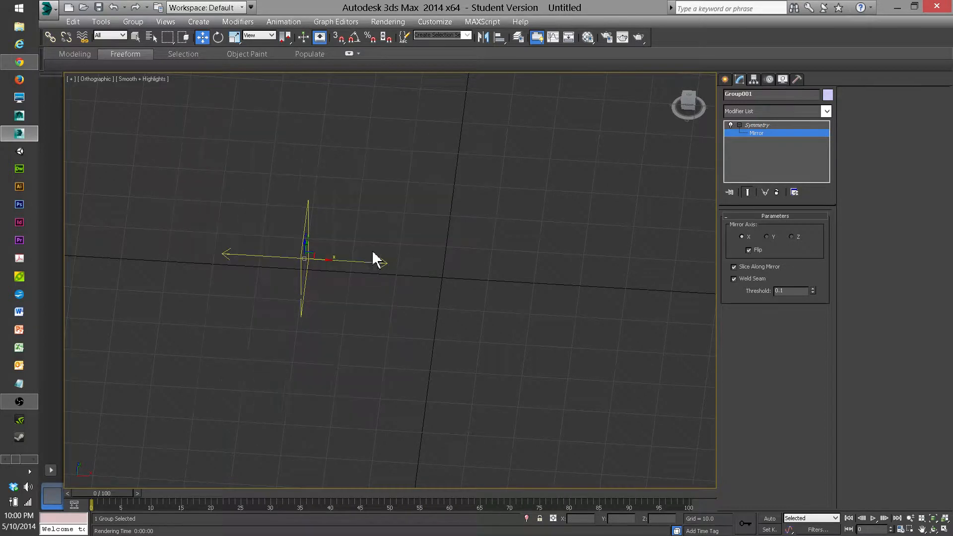
pyautogui.moveTo(325, 262); pyautogui.dragTo(458, 264)
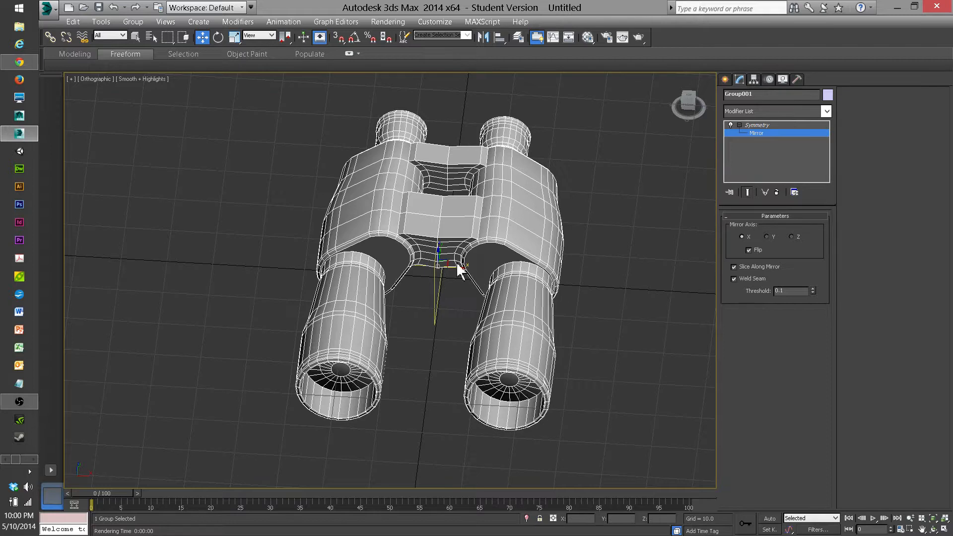
# Examine the mirrored binoculars and their bridges from the eyepiece side, and switch to the binoculars image results in Chrome
pyautogui.keyDown('alt'); pyautogui.moveTo(461, 271); pyautogui.dragTo(488, 254, button='middle'); pyautogui.keyUp('alt')
pyautogui.keyDown('alt'); pyautogui.moveTo(557, 206); pyautogui.dragTo(499, 291, button='middle'); pyautogui.keyUp('alt')
pyautogui.keyDown('alt'); pyautogui.moveTo(576, 330); pyautogui.dragTo(464, 299, button='middle'); pyautogui.keyUp('alt')
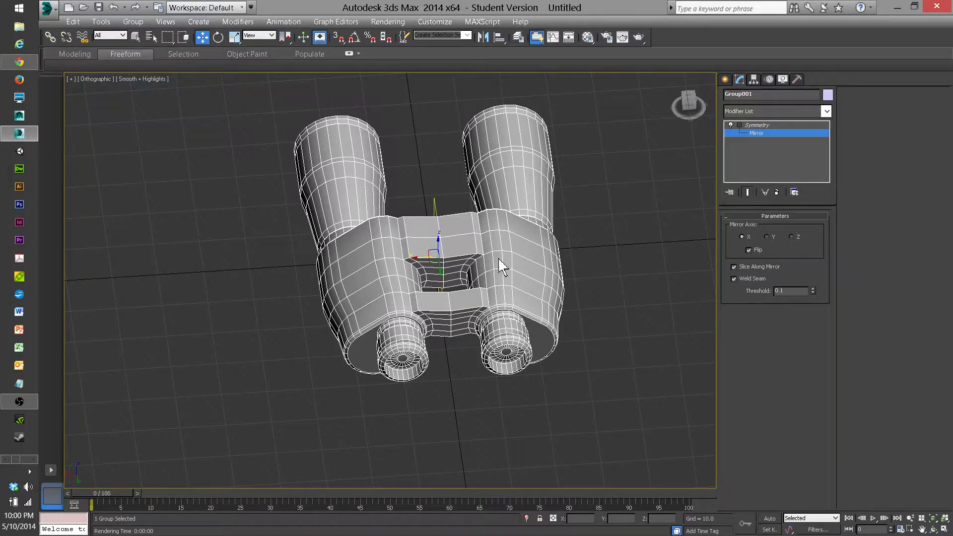
pyautogui.scroll(2, 522, 261)
pyautogui.press('6')
pyautogui.click(937, 41)
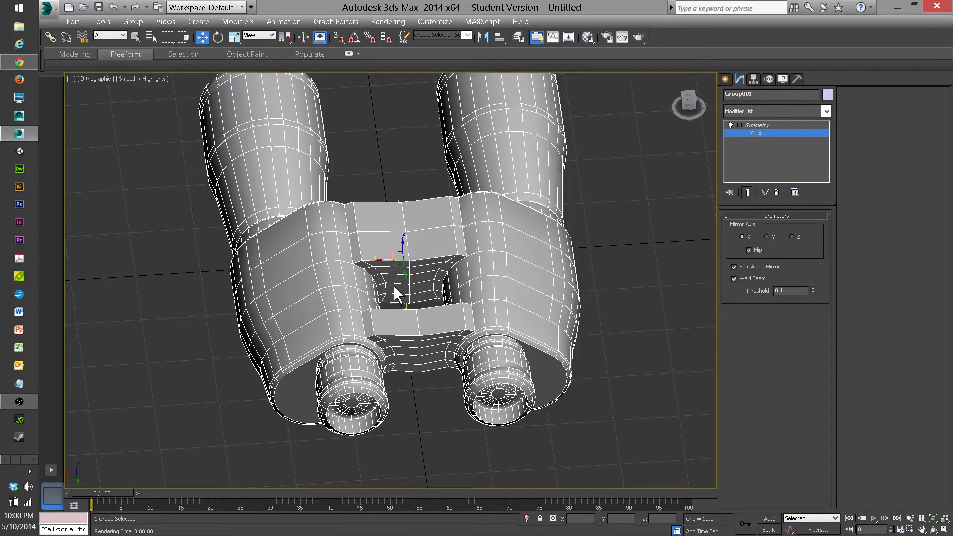
pyautogui.keyDown('alt'); pyautogui.moveTo(409, 283); pyautogui.dragTo(439, 294, button='middle'); pyautogui.keyUp('alt')
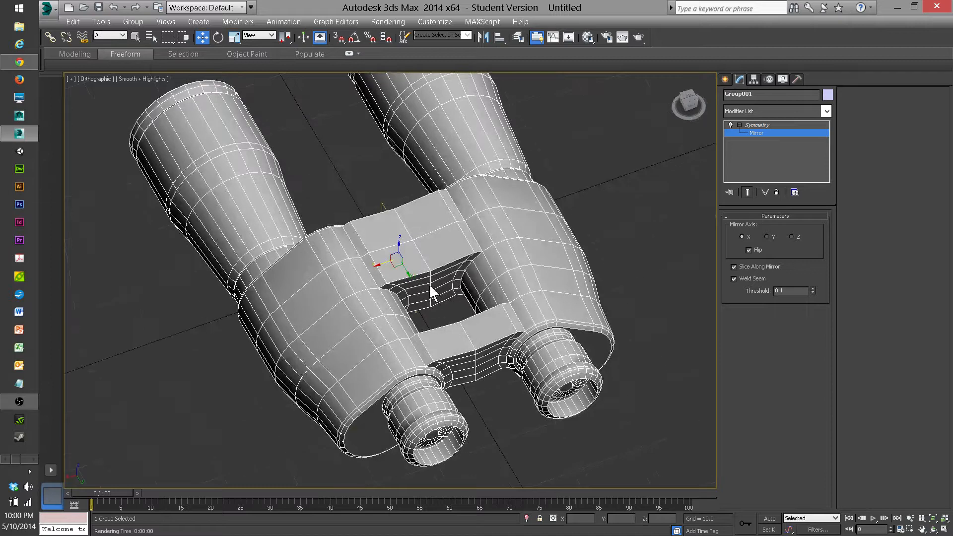
pyautogui.click(20, 63)
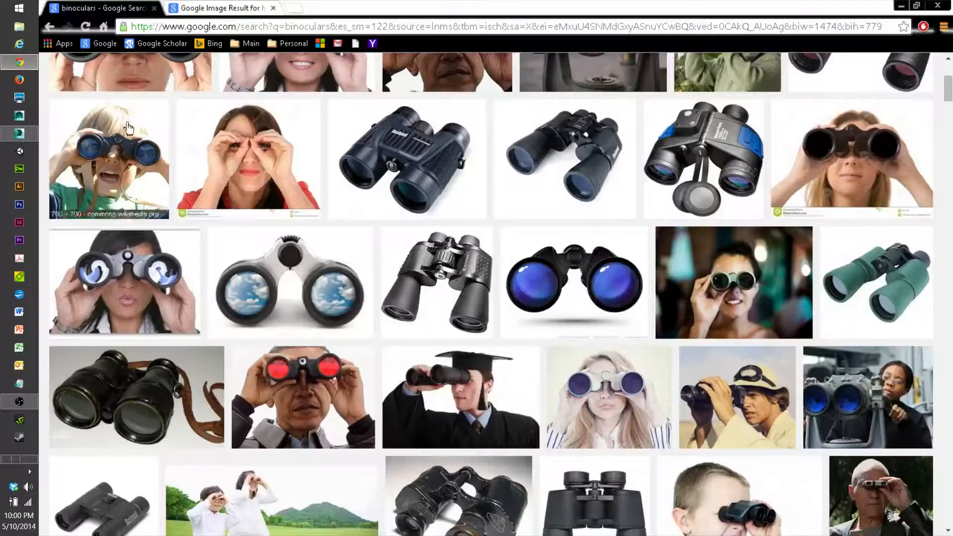
# Look through the binoculars reference photos, and switch back to 3ds Max
pyautogui.scroll(3, 416, 276)
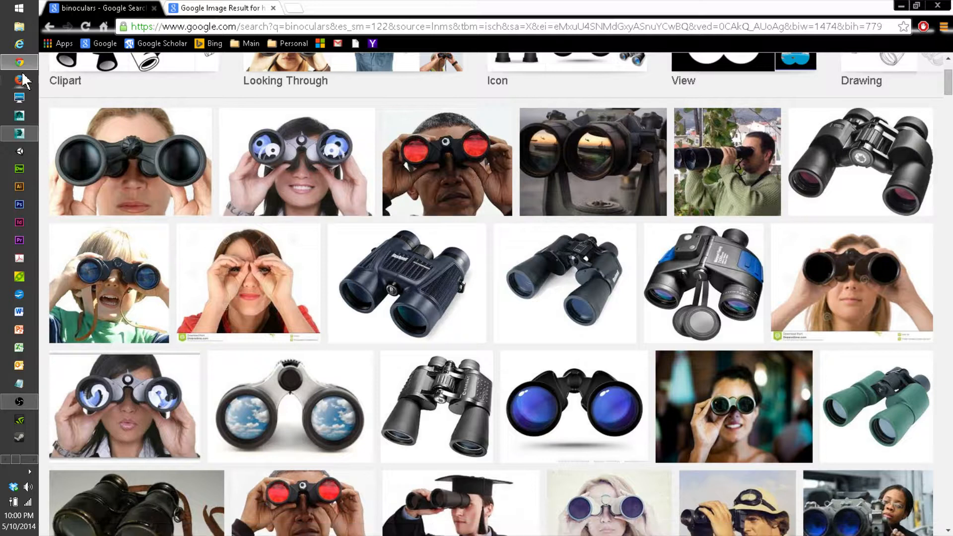
pyautogui.moveTo(23, 69)
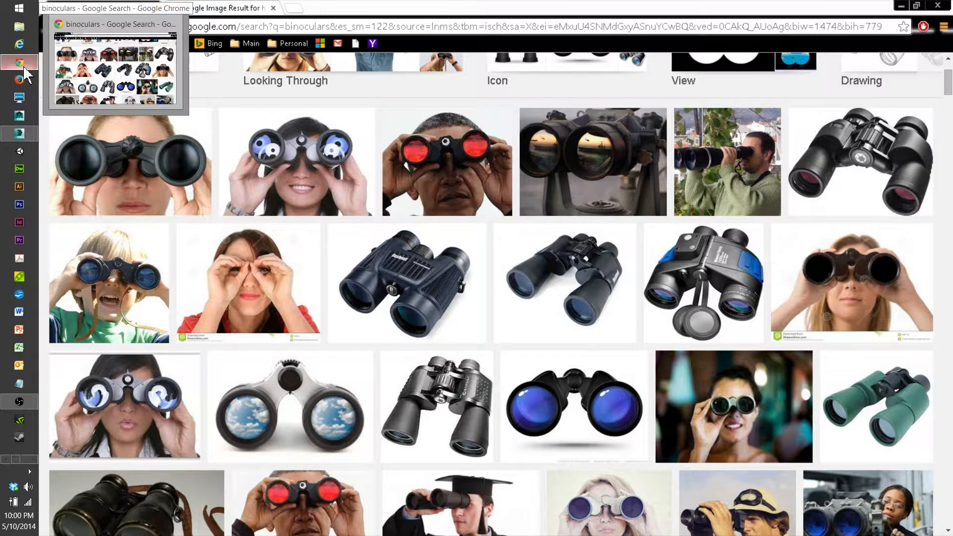
pyautogui.click(19, 134)
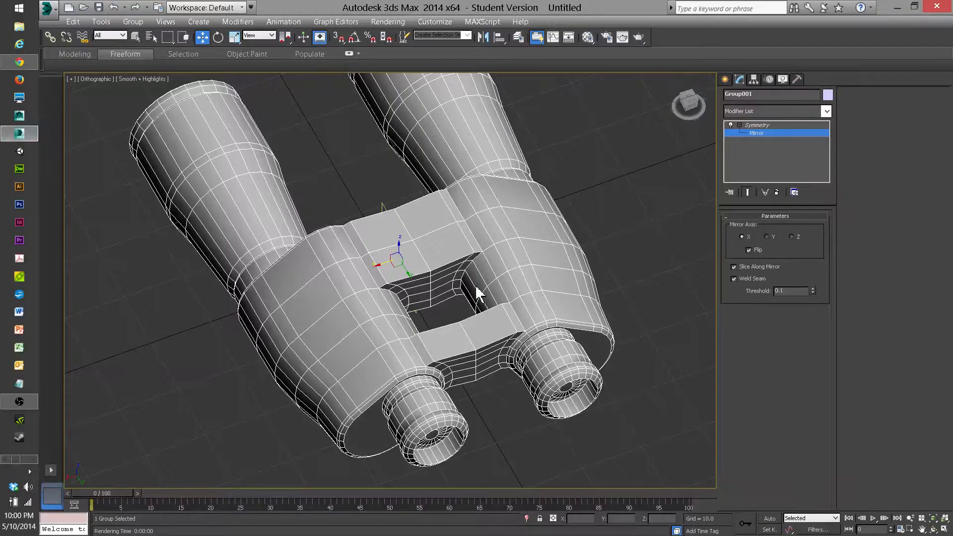
# Draw a cylinder in the gap between the two bridges, with a radius of about 3.4 and a height of about 10.8
pyautogui.scroll(2, 442, 280)
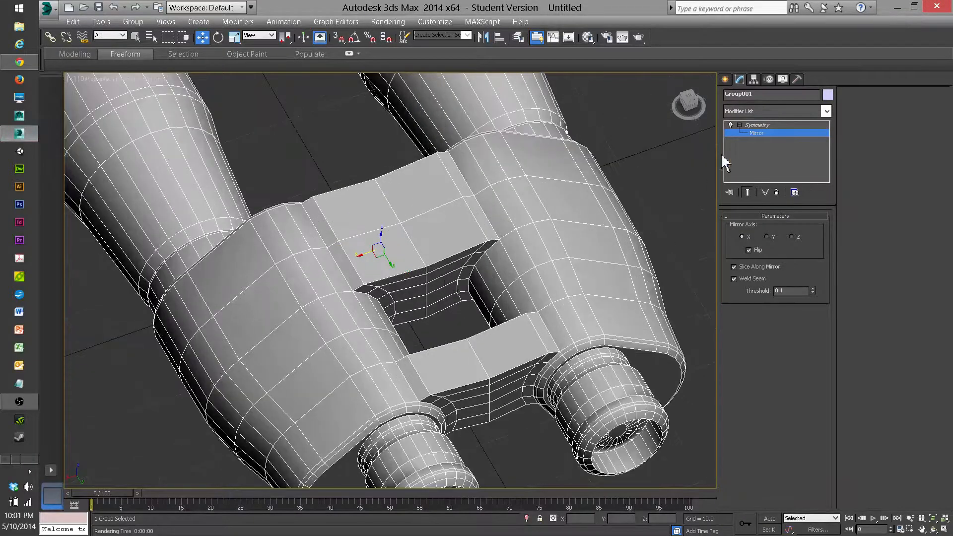
pyautogui.click(726, 80)
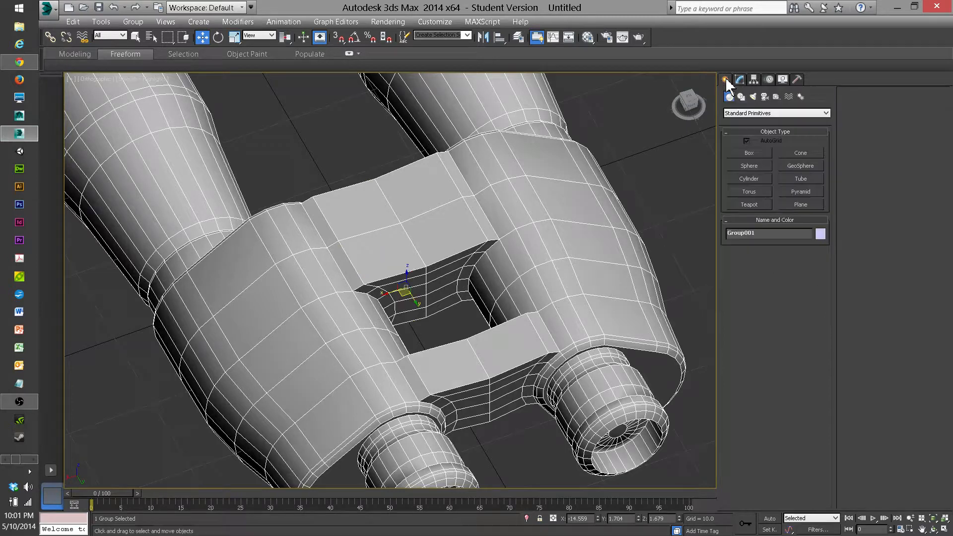
pyautogui.click(750, 181)
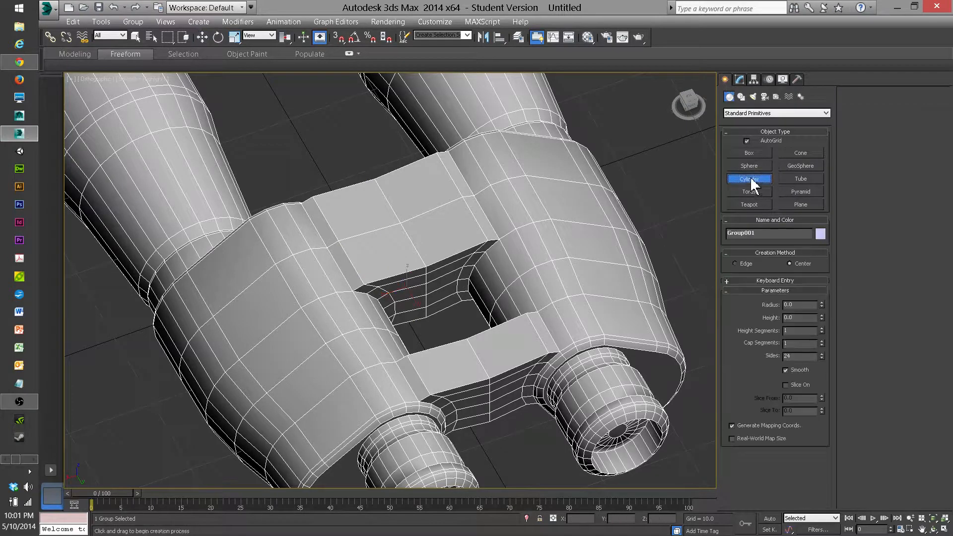
pyautogui.click(427, 292)
pyautogui.moveTo(428, 293); pyautogui.dragTo(434, 304)
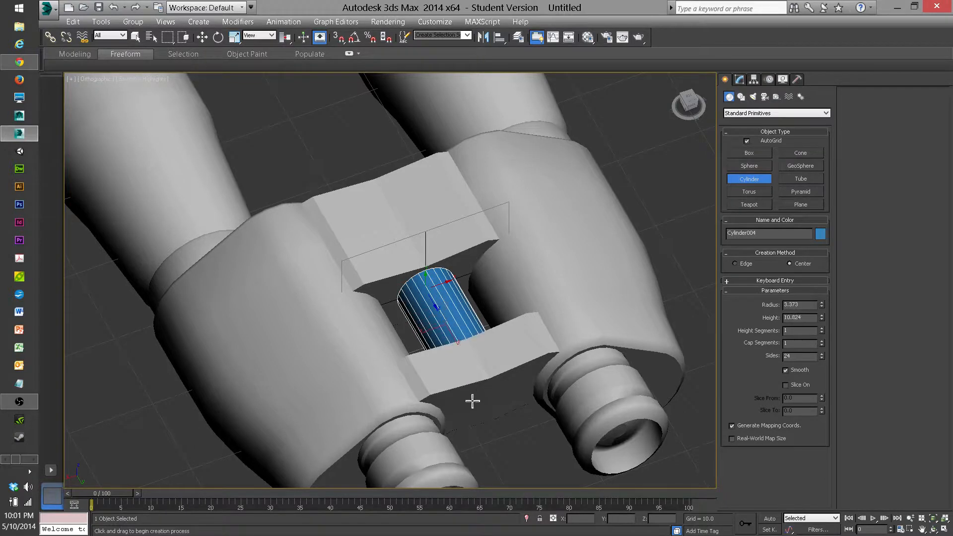
pyautogui.click(473, 401)
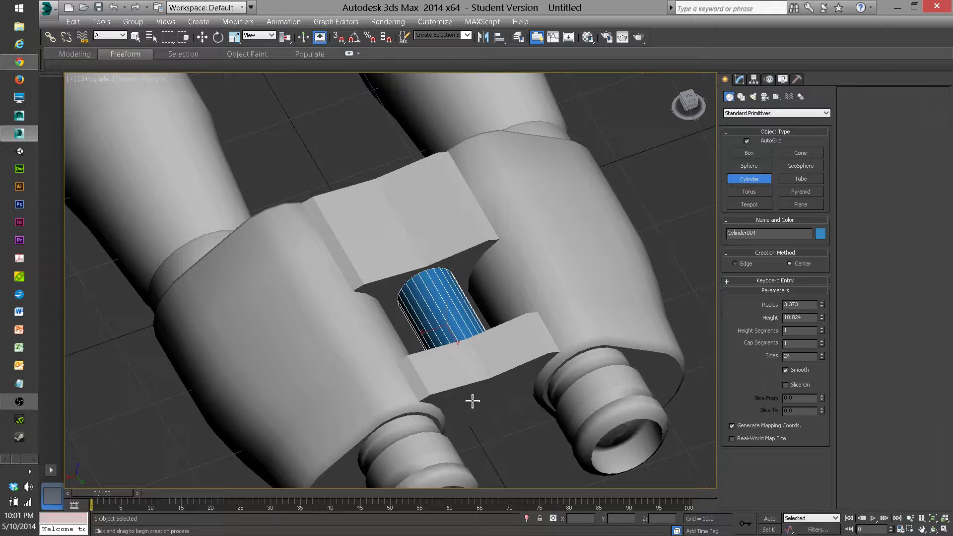
# Finish creating cylinders and convert the new cylinder between the bridges to an Editable Poly
pyautogui.rightClick(463, 321)
pyautogui.rightClick(458, 322)
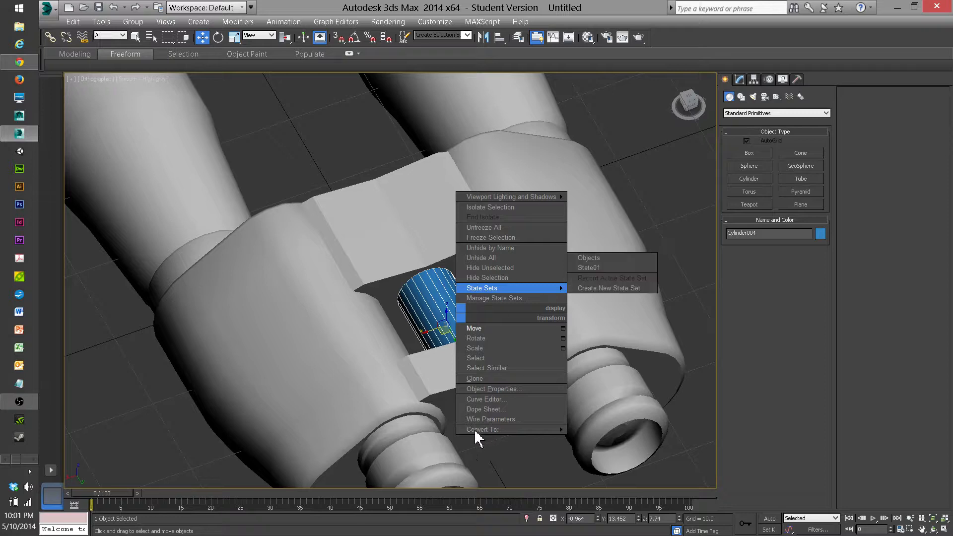
pyautogui.click(484, 429)
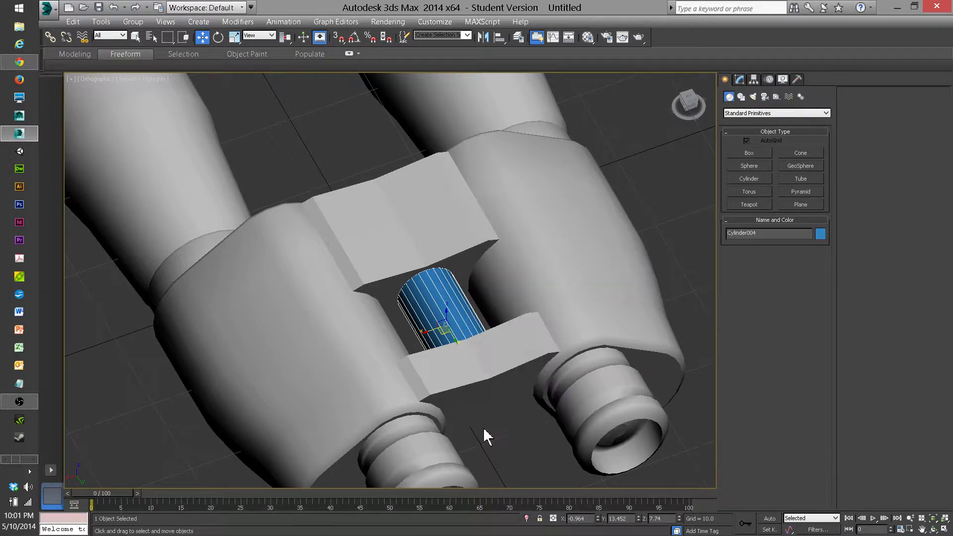
pyautogui.rightClick(459, 311)
pyautogui.moveTo(476, 424)
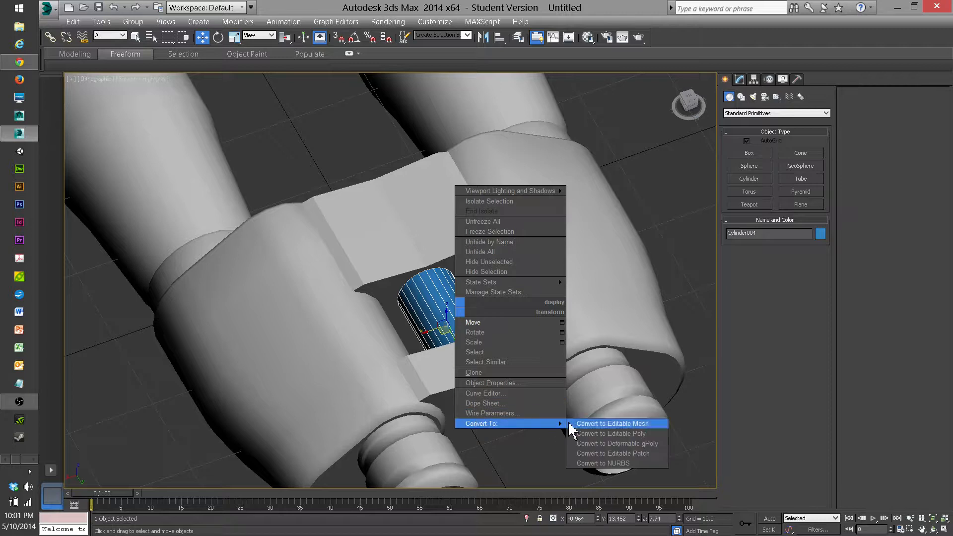
pyautogui.click(606, 434)
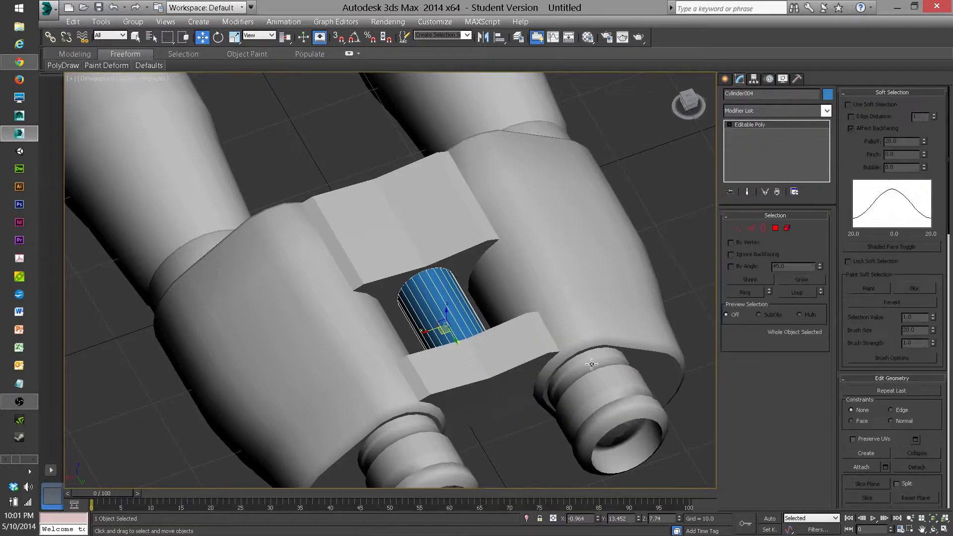
# Select the full ring of 24 side polygons around the cylinder between the bridges
pyautogui.click(776, 228)
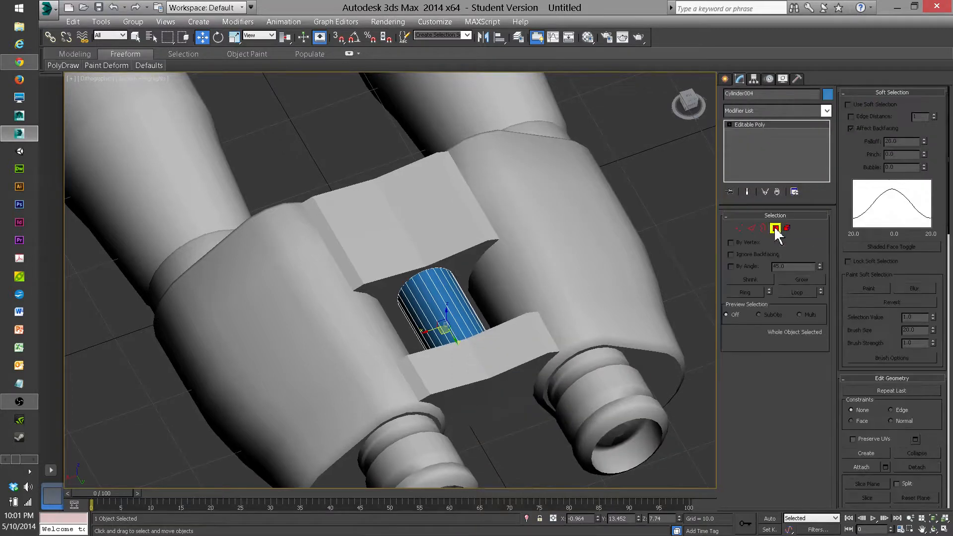
pyautogui.click(441, 301)
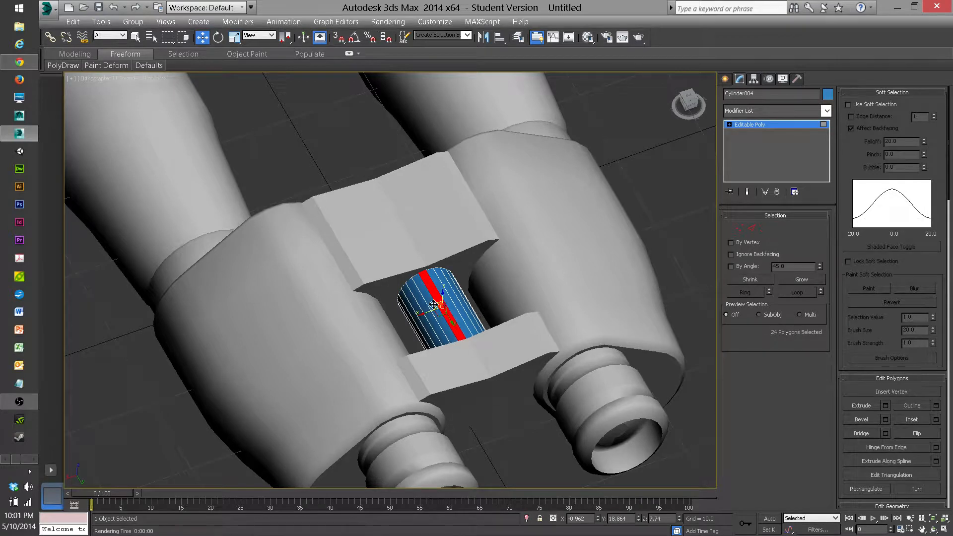
pyautogui.keyDown('shift'); pyautogui.click(433, 304); pyautogui.keyUp('shift')
pyautogui.keyDown('alt'); pyautogui.moveTo(434, 305); pyautogui.dragTo(447, 305, button='middle'); pyautogui.keyUp('alt')
pyautogui.scroll(3, 448, 305)
# Bevel the cylinder's side polygons By Polygon with a height of 0.299 and an outline of -0.084, and apply it
pyautogui.rightClick(447, 304)
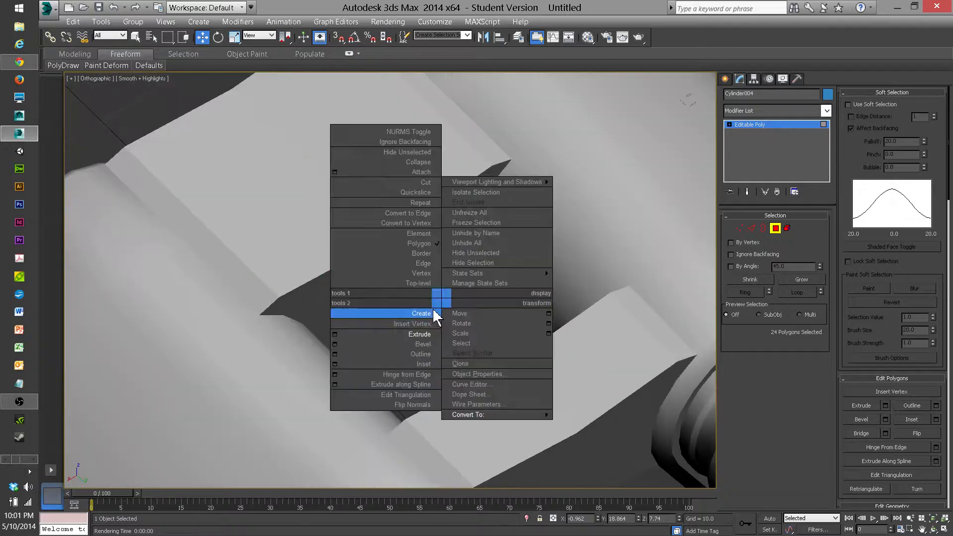
pyautogui.click(335, 344)
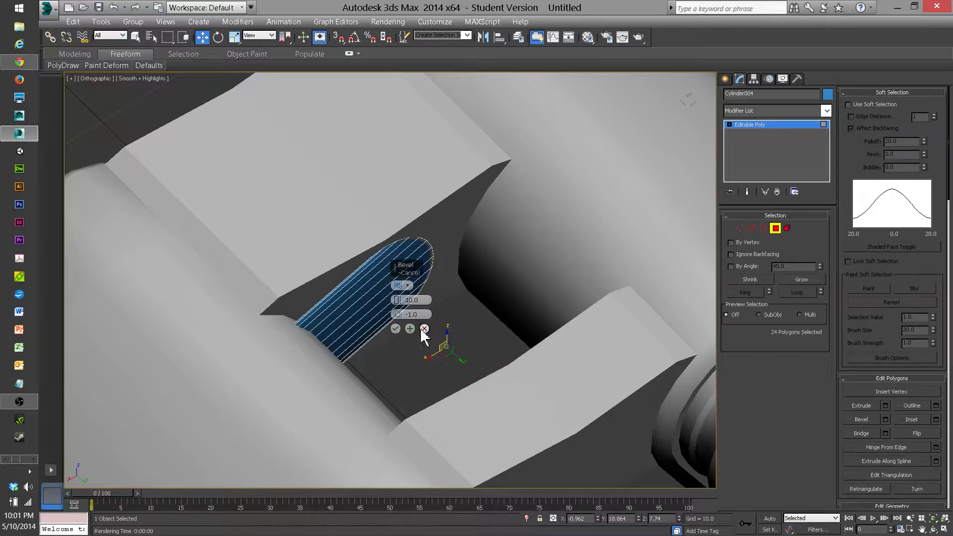
pyautogui.click(407, 286)
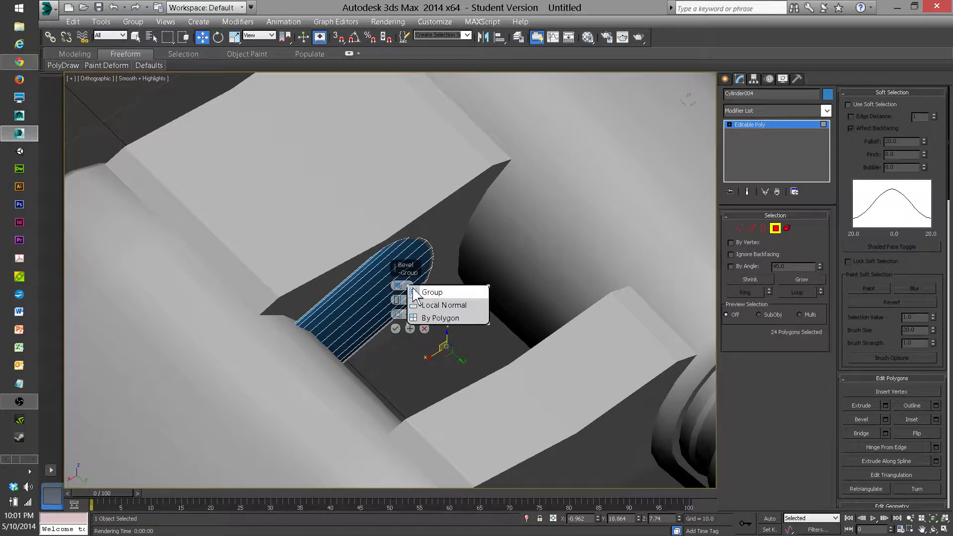
pyautogui.click(432, 319)
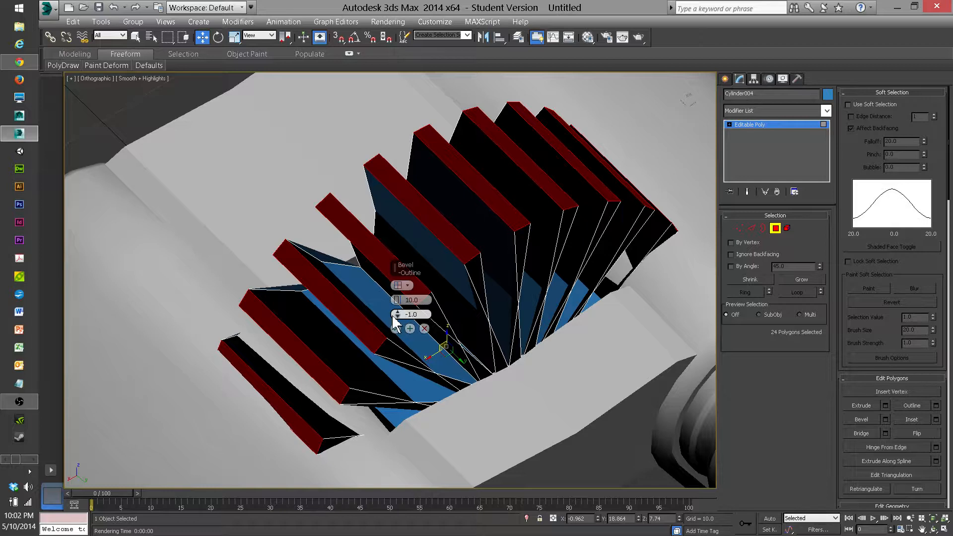
pyautogui.moveTo(397, 315); pyautogui.dragTo(447, 487)
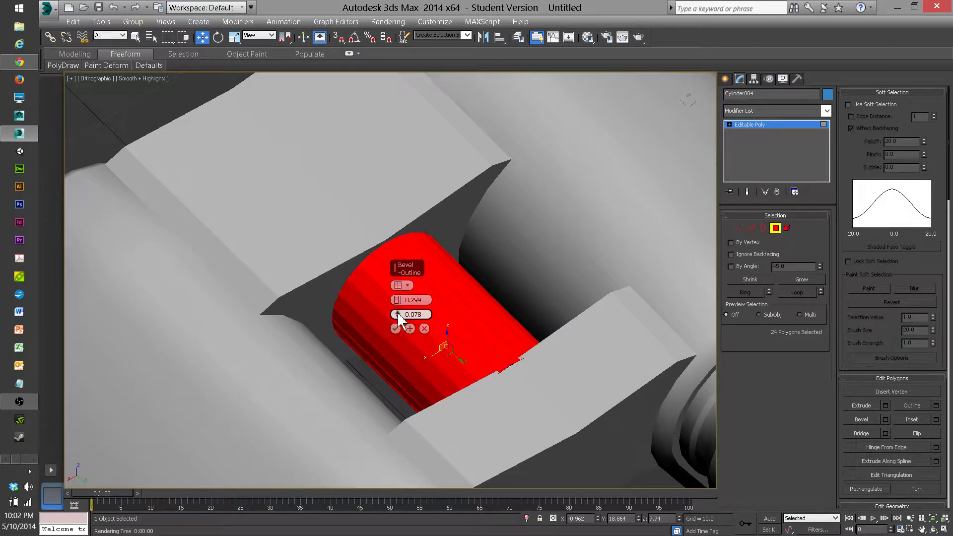
pyautogui.moveTo(400, 315); pyautogui.dragTo(401, 319)
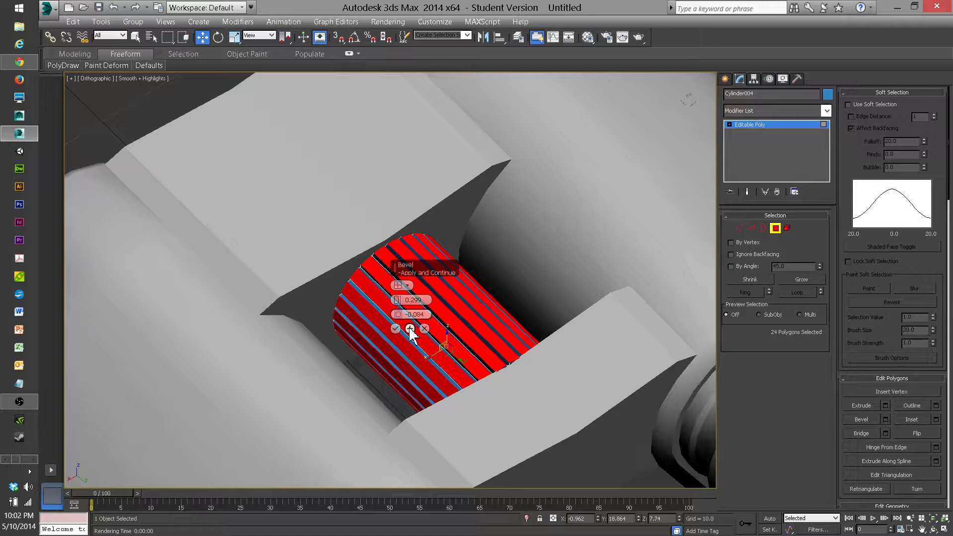
pyautogui.click(410, 330)
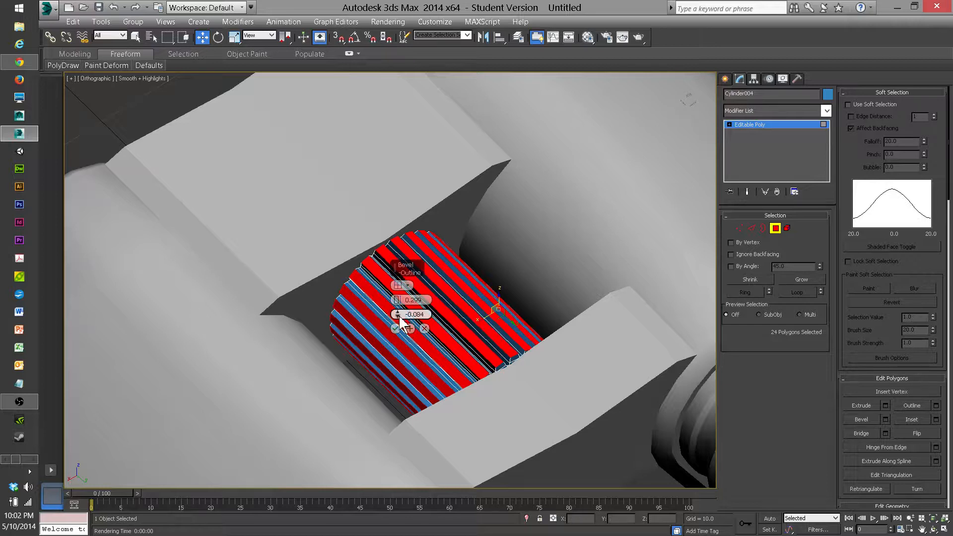
# Finish a second bevel on the cylinder's ridges with a height of about 0.083, and clear the polygon selection
pyautogui.moveTo(399, 304); pyautogui.dragTo(399, 305)
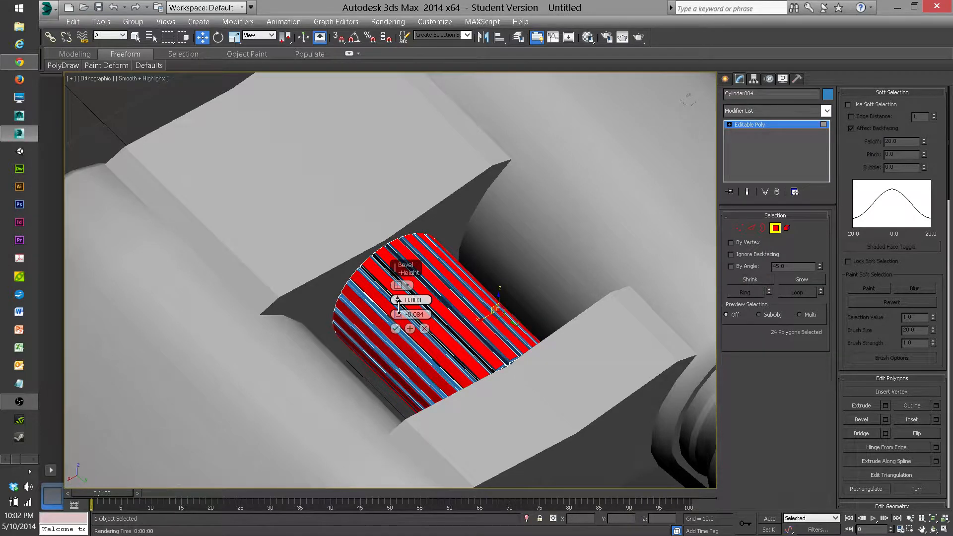
pyautogui.click(396, 329)
pyautogui.click(432, 350)
pyautogui.click(531, 453)
pyautogui.scroll(-8, 517, 437)
pyautogui.moveTo(522, 421)
pyautogui.keyDown('alt'); pyautogui.mouseDown(button='middle')
pyautogui.moveTo(656, 382)
pyautogui.moveTo(602, 347)
pyautogui.moveTo(558, 356)
pyautogui.moveTo(520, 412)
pyautogui.mouseUp(button='middle'); pyautogui.keyUp('alt')
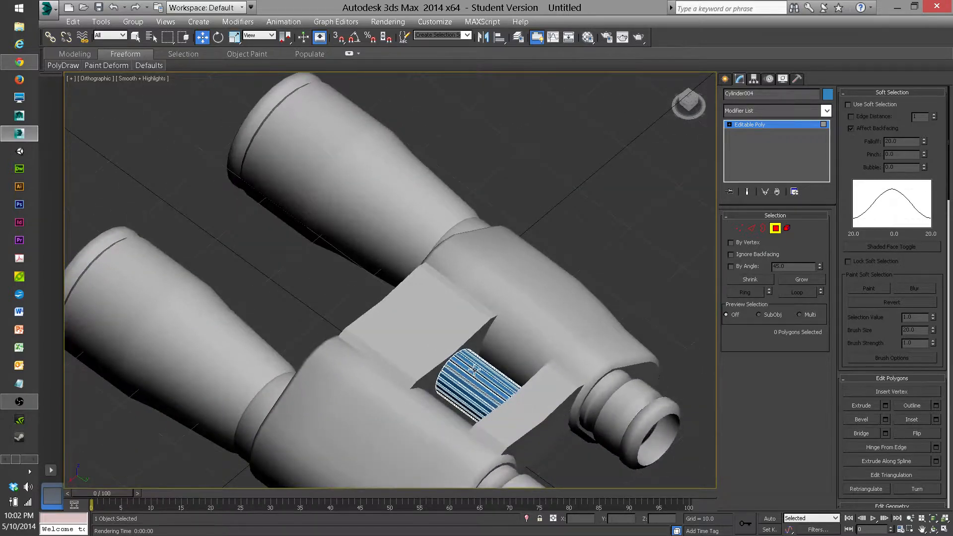
# Leave polygon editing on the ridged cylinder and select the mirrored binocular group
pyautogui.moveTo(528, 383); pyautogui.dragTo(500, 293, button='middle')
pyautogui.click(776, 228)
pyautogui.click(361, 344)
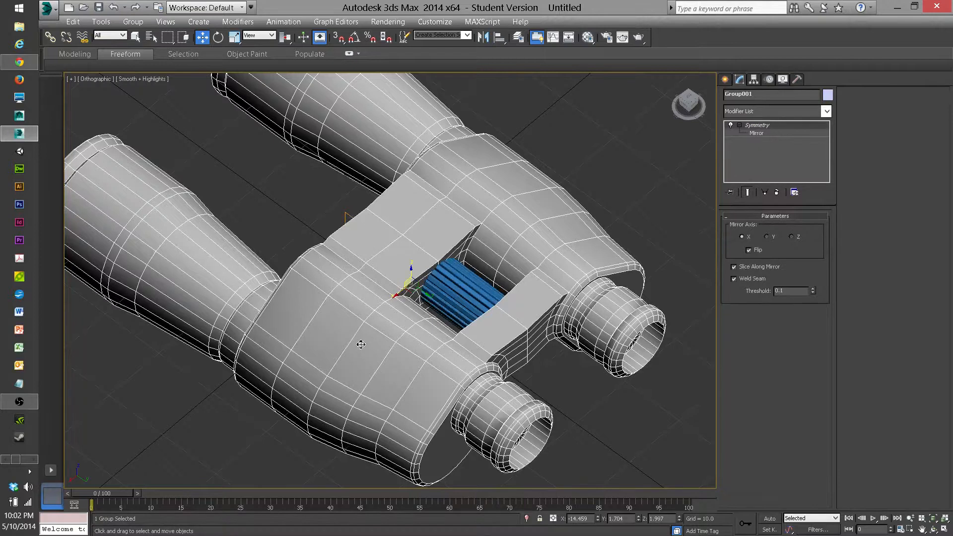
pyautogui.rightClick(361, 344)
pyautogui.moveTo(435, 459)
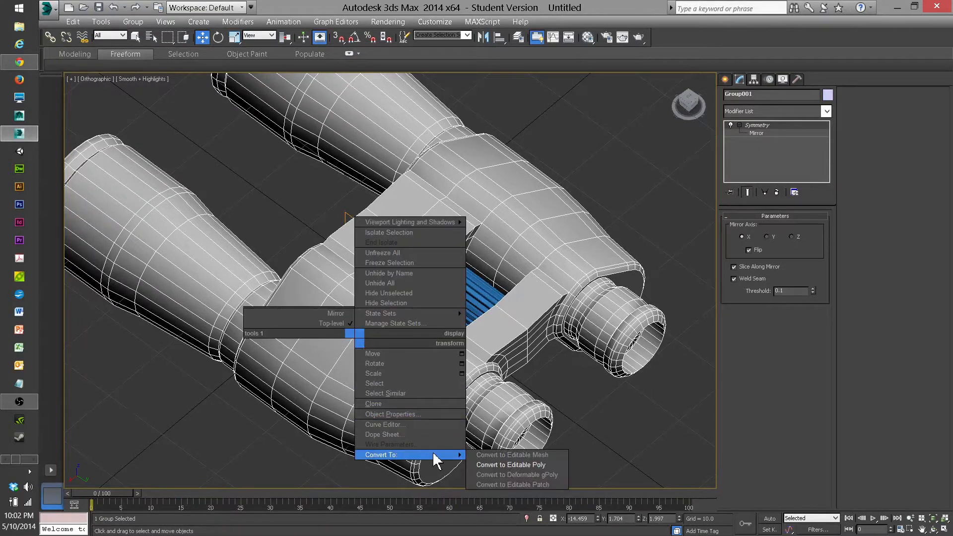
pyautogui.click(749, 130)
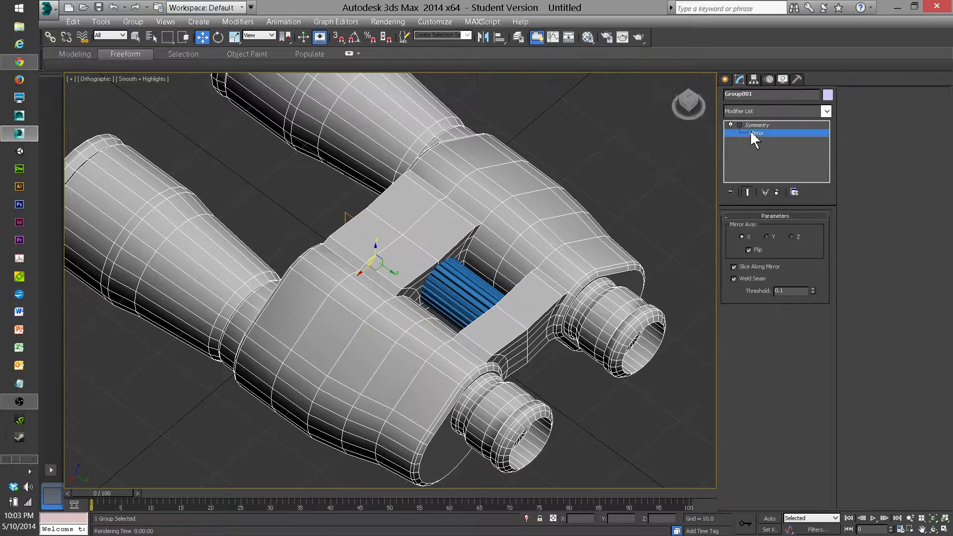
pyautogui.click(133, 22)
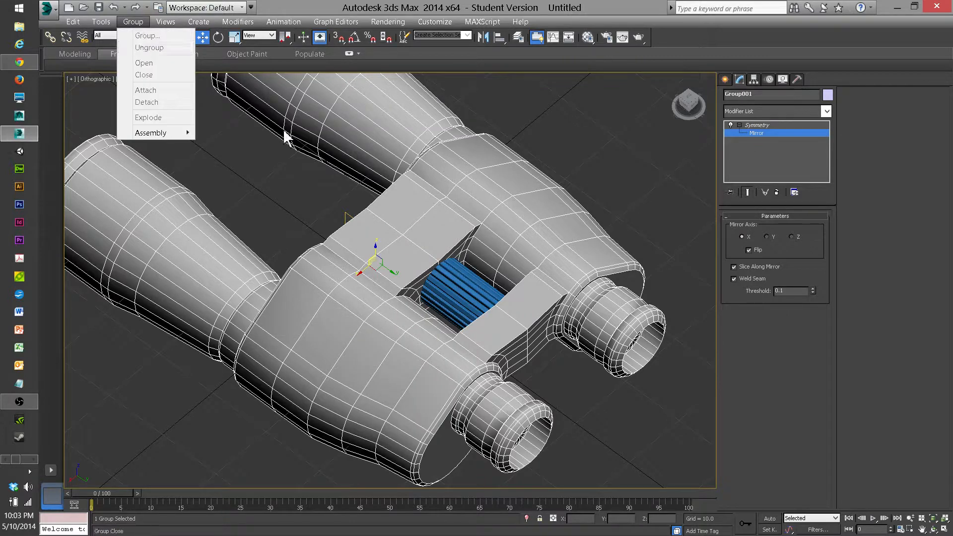
pyautogui.click(400, 225)
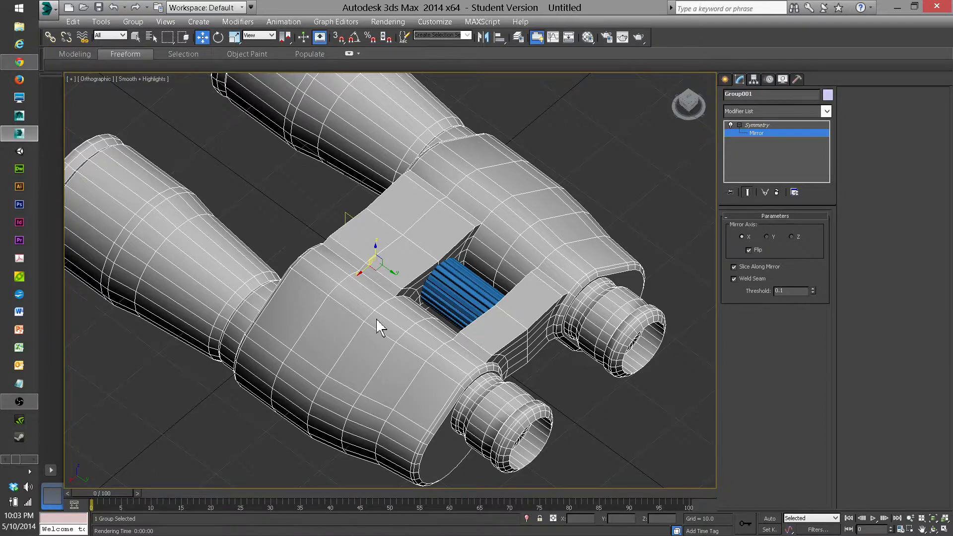
pyautogui.keyDown('alt'); pyautogui.moveTo(362, 323); pyautogui.dragTo(378, 321, button='middle'); pyautogui.keyUp('alt')
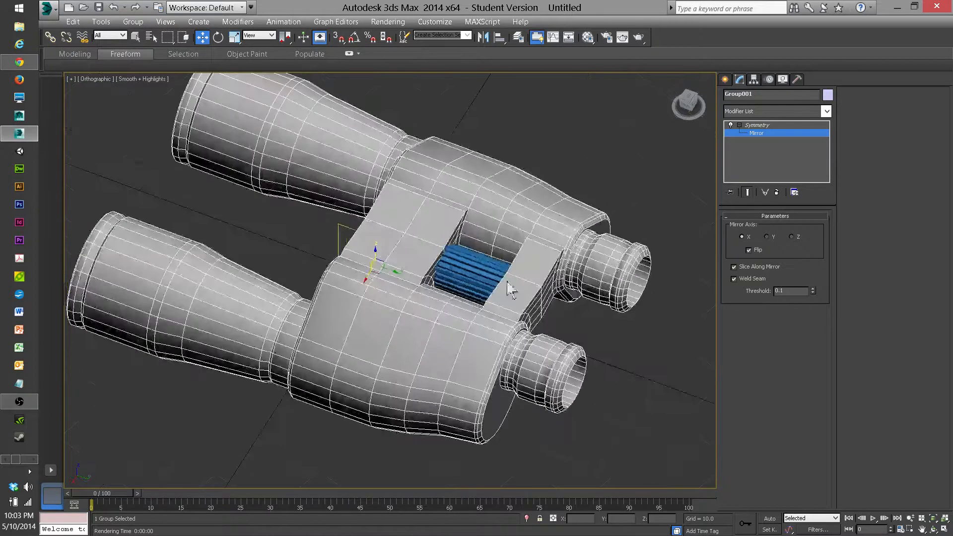
# Delete the Symmetry modifier from the binocular group and ungroup its parts
pyautogui.rightClick(750, 129)
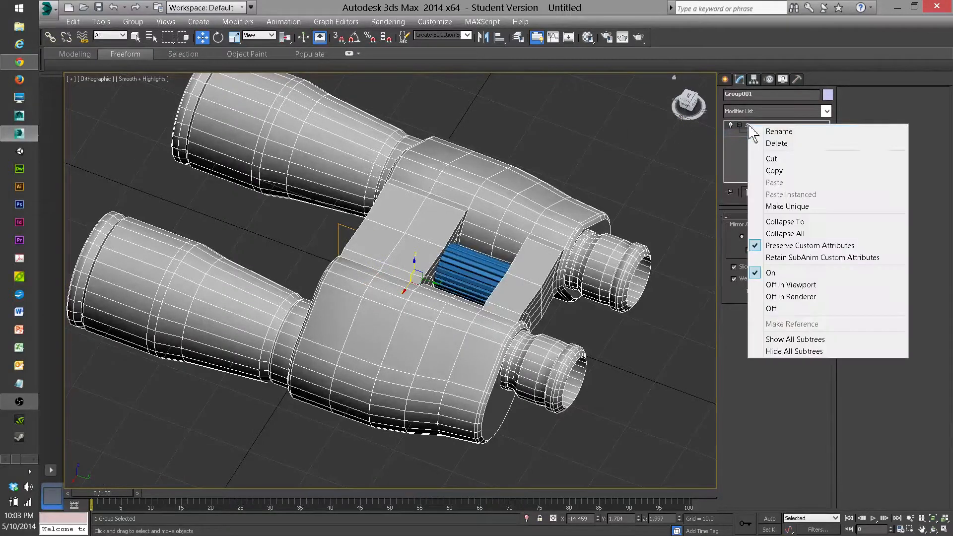
pyautogui.click(781, 144)
pyautogui.click(532, 160)
pyautogui.keyDown('alt'); pyautogui.moveTo(528, 164); pyautogui.dragTo(435, 284, button='middle'); pyautogui.keyUp('alt')
pyautogui.click(436, 282)
pyautogui.keyDown('alt'); pyautogui.moveTo(483, 256); pyautogui.dragTo(295, 253, button='middle'); pyautogui.keyUp('alt')
pyautogui.scroll(2, 334, 244)
pyautogui.scroll(-4, 249, 260)
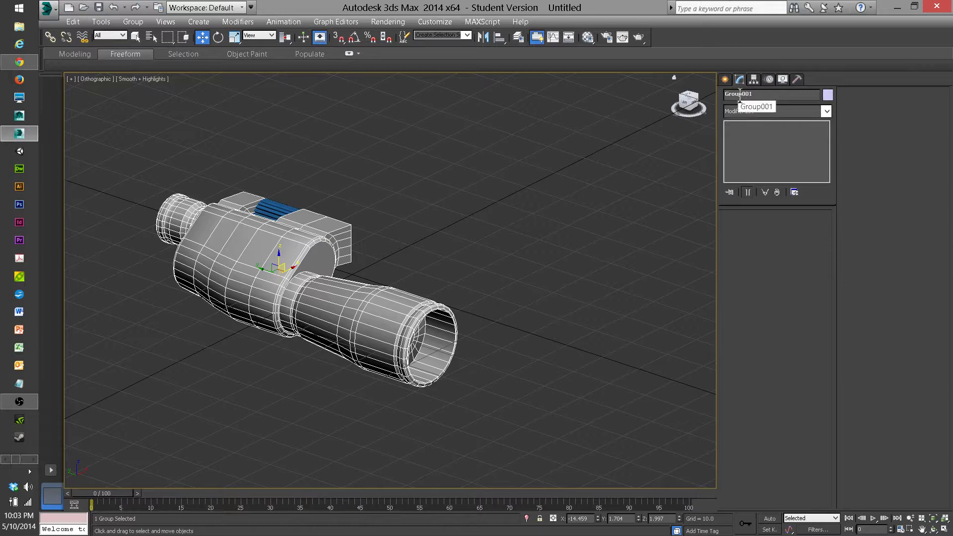
pyautogui.click(134, 21)
pyautogui.click(149, 48)
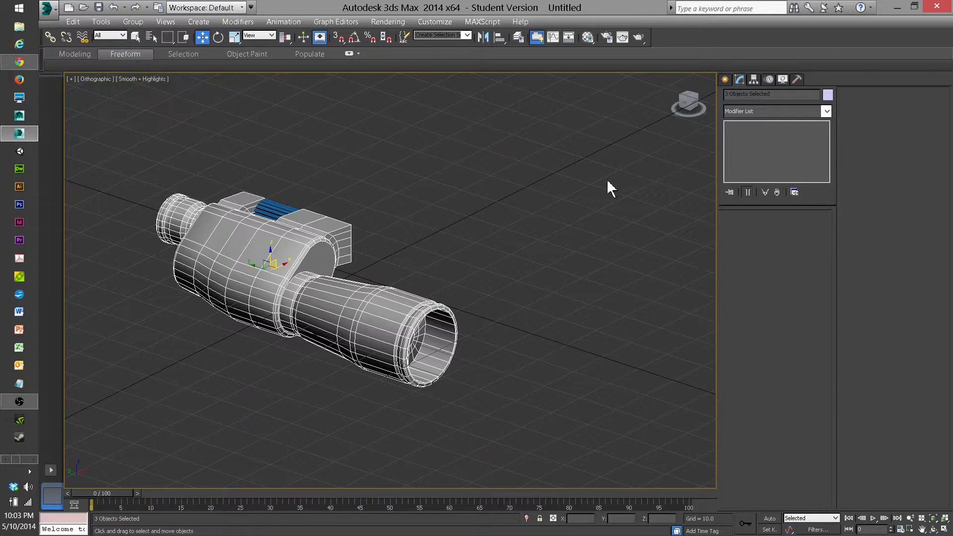
# Enter polygon editing on the main housing body and select the three large middle polygons along its upper side
pyautogui.click(222, 263)
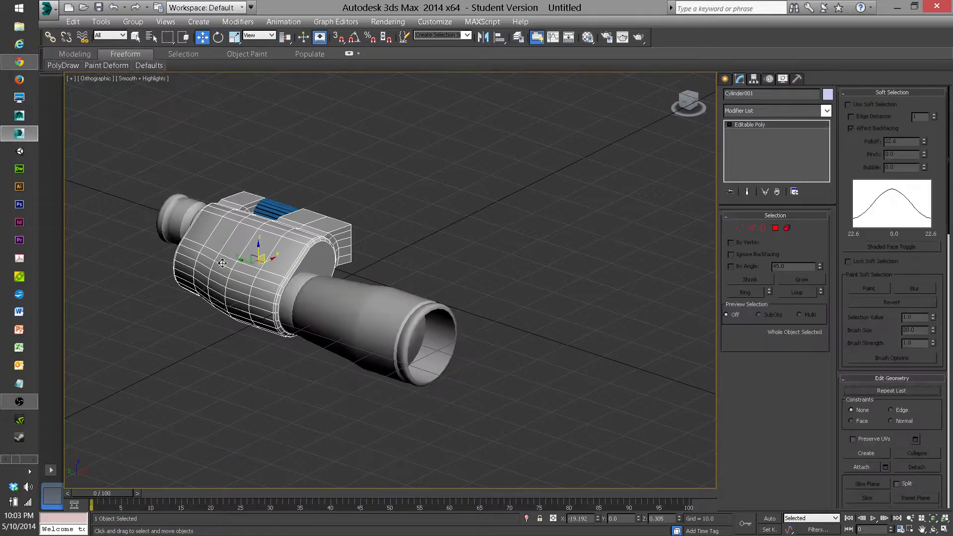
pyautogui.click(775, 228)
pyautogui.scroll(2, 254, 267)
pyautogui.keyDown('alt'); pyautogui.moveTo(251, 266); pyautogui.dragTo(288, 262, button='middle'); pyautogui.keyUp('alt')
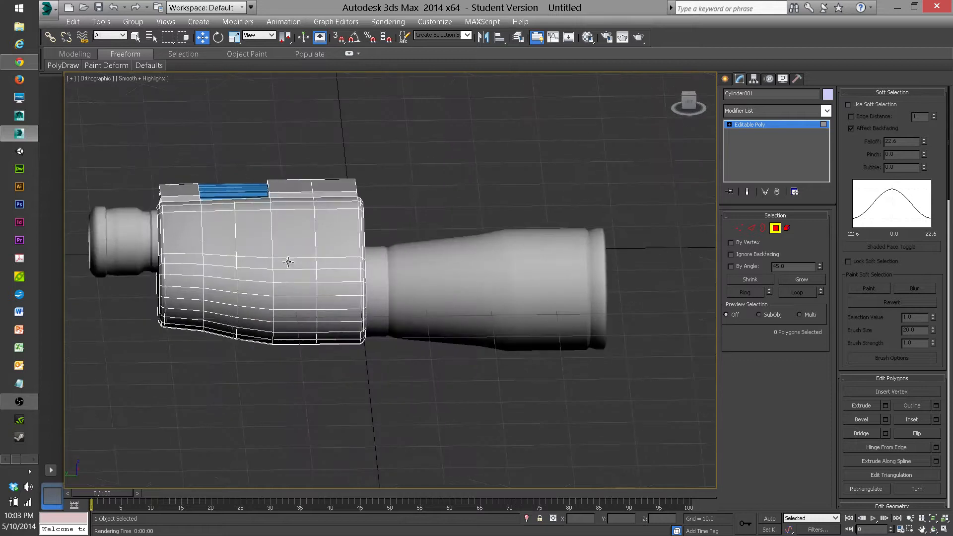
pyautogui.click(190, 248)
pyautogui.keyDown('ctrl'); pyautogui.click(185, 275); pyautogui.keyUp('ctrl')
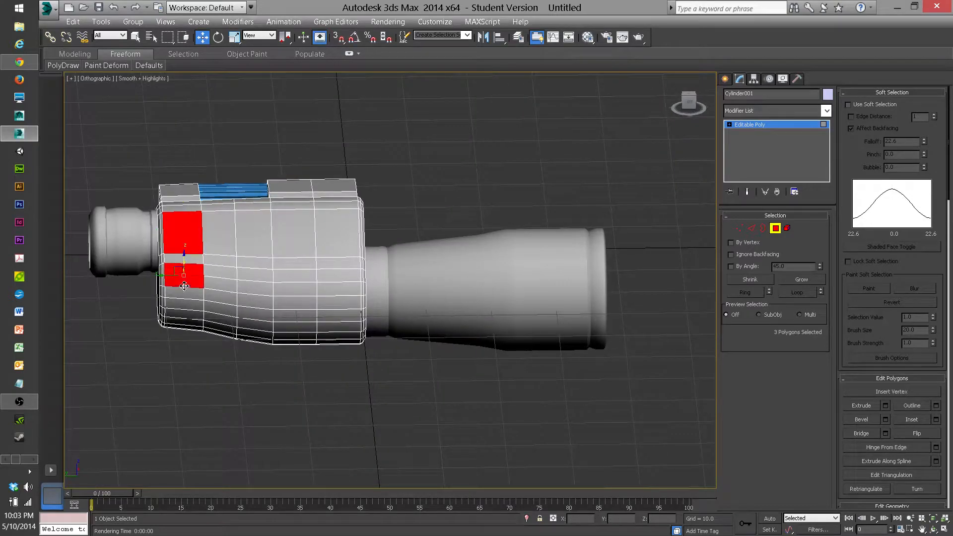
pyautogui.click(221, 247)
pyautogui.keyDown('ctrl'); pyautogui.click(251, 245); pyautogui.keyUp('ctrl')
pyautogui.keyDown('ctrl'); pyautogui.click(280, 246); pyautogui.keyUp('ctrl')
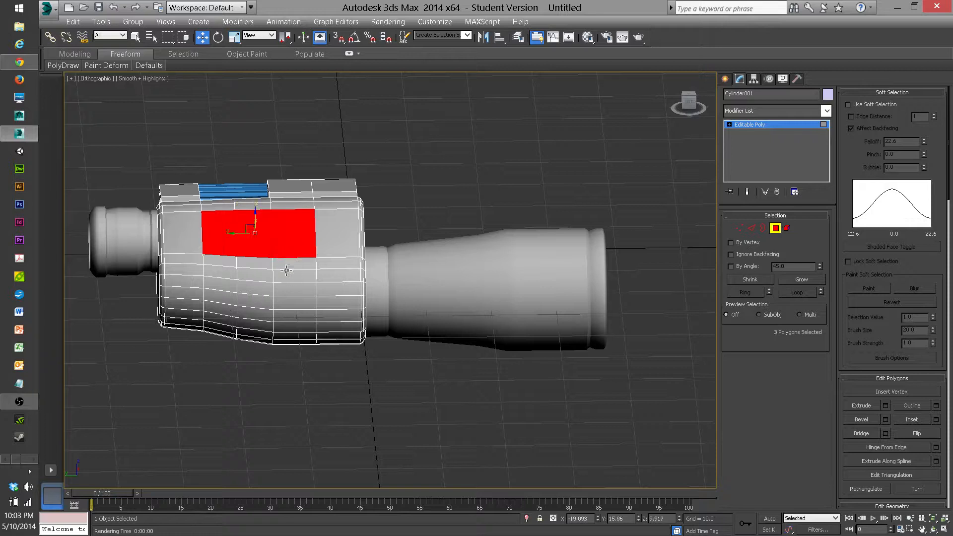
# Extend the housing polygon selection downward in two separate legs, forming an upside-down U of 11 polygons
pyautogui.keyDown('ctrl'); pyautogui.click(287, 267); pyautogui.keyUp('ctrl')
pyautogui.keyDown('ctrl'); pyautogui.click(288, 294); pyautogui.keyUp('ctrl')
pyautogui.keyDown('ctrl'); pyautogui.click(291, 277); pyautogui.keyUp('ctrl')
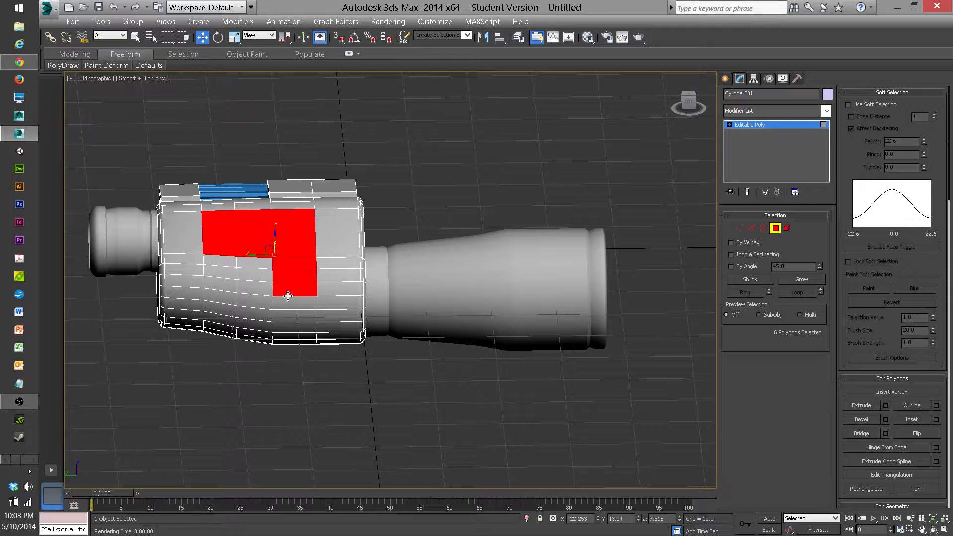
pyautogui.keyDown('ctrl'); pyautogui.click(287, 304); pyautogui.keyUp('ctrl')
pyautogui.keyDown('ctrl'); pyautogui.click(224, 264); pyautogui.keyUp('ctrl')
pyautogui.keyDown('ctrl'); pyautogui.click(218, 278); pyautogui.keyUp('ctrl')
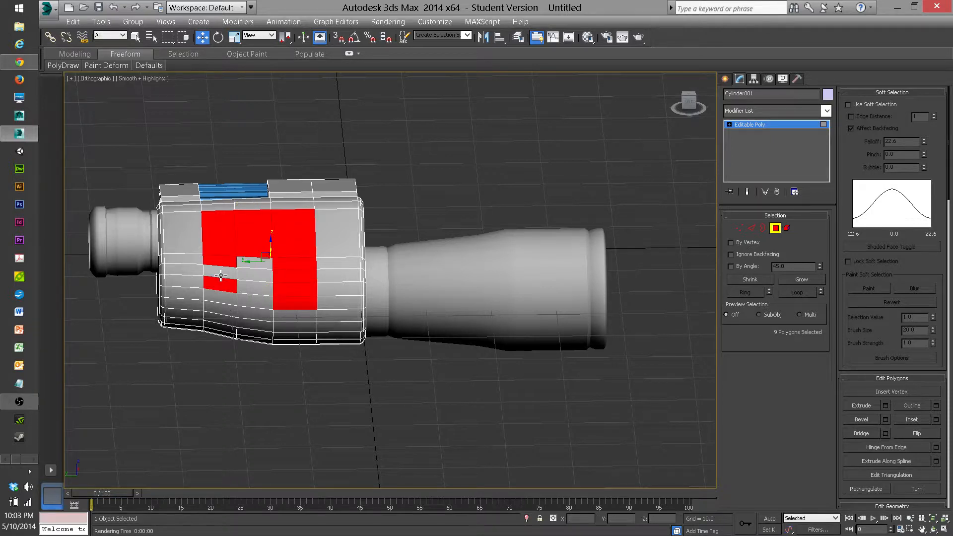
pyautogui.keyDown('ctrl'); pyautogui.click(217, 291); pyautogui.keyUp('ctrl')
pyautogui.keyDown('ctrl'); pyautogui.click(216, 298); pyautogui.keyUp('ctrl')
# Bevel the U-shaped selection slightly inward to form a recessed panel on the housing side, and clear the selection
pyautogui.keyDown('alt'); pyautogui.moveTo(215, 297); pyautogui.dragTo(249, 293, button='middle'); pyautogui.keyUp('alt')
pyautogui.scroll(2, 249, 294)
pyautogui.rightClick(246, 278)
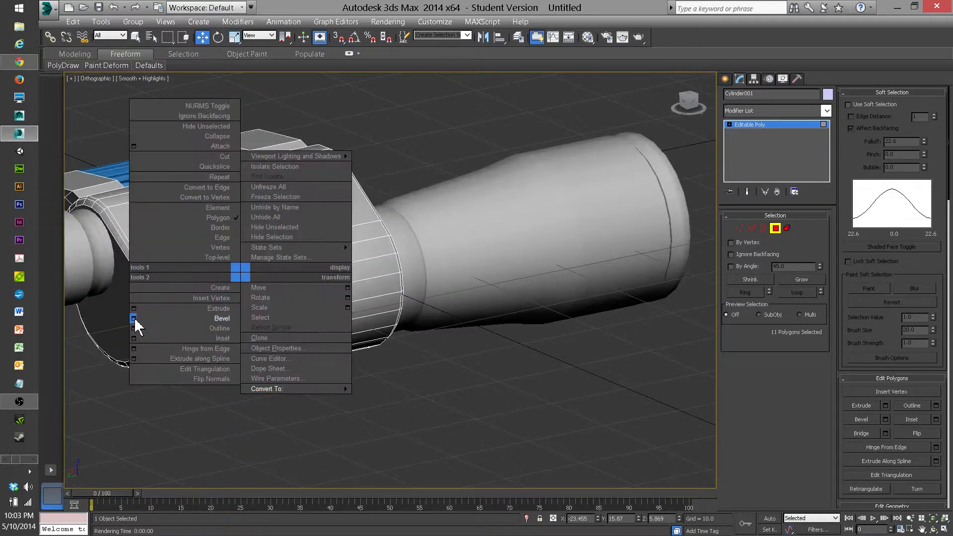
pyautogui.click(225, 320)
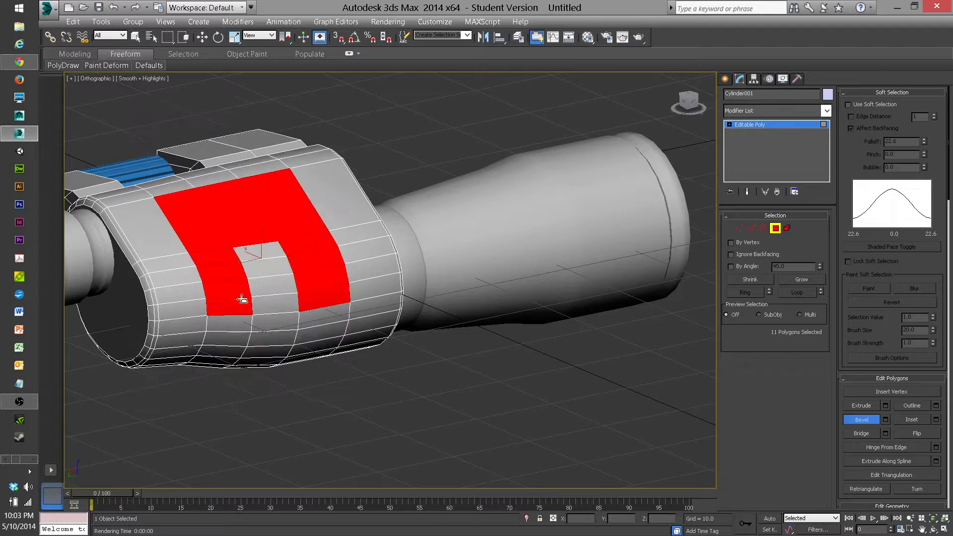
pyautogui.moveTo(220, 275)
pyautogui.mouseDown()
pyautogui.moveTo(222, 297)
pyautogui.moveTo(223, 288)
pyautogui.mouseUp()
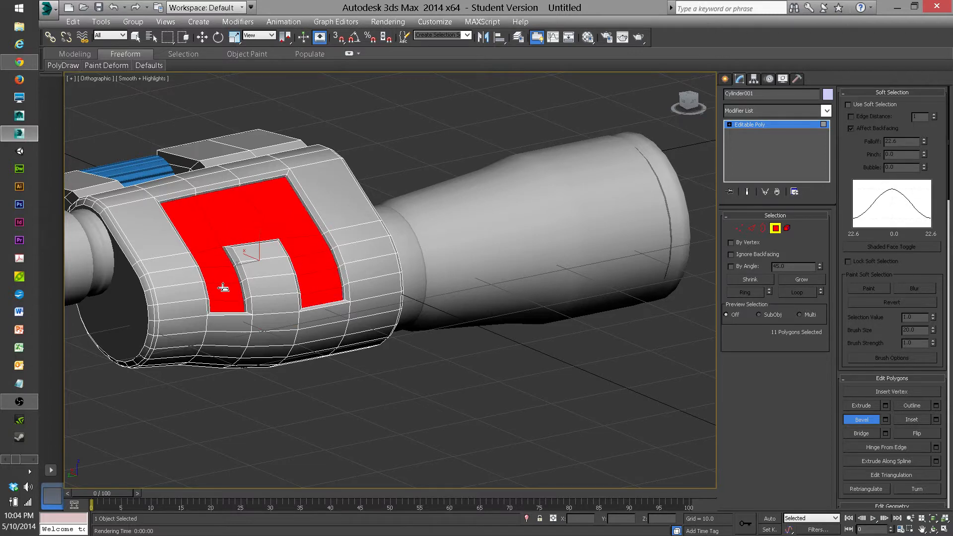
pyautogui.click(266, 389)
pyautogui.keyDown('alt'); pyautogui.moveTo(266, 389); pyautogui.dragTo(224, 361, button='middle'); pyautogui.keyUp('alt')
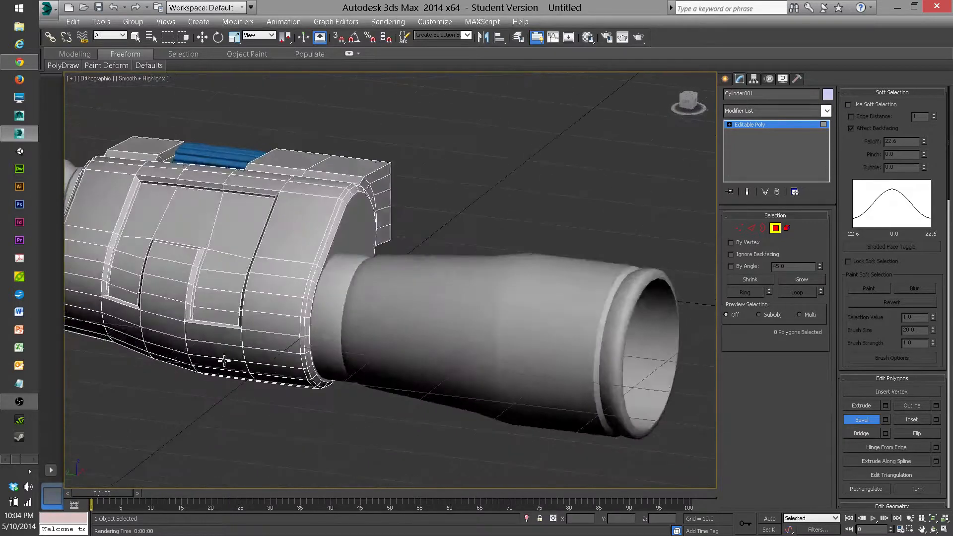
# Reselect the 11 inner polygons of the recessed U-shaped panel, covering its upper row and both legs
pyautogui.doubleClick(211, 309)
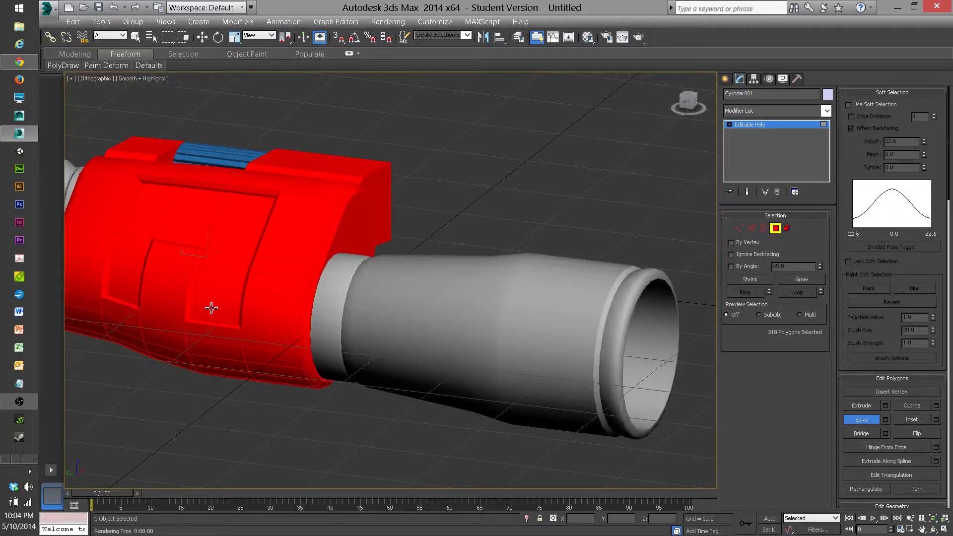
pyautogui.click(342, 135)
pyautogui.keyDown('ctrl'); pyautogui.click(231, 225); pyautogui.keyUp('ctrl')
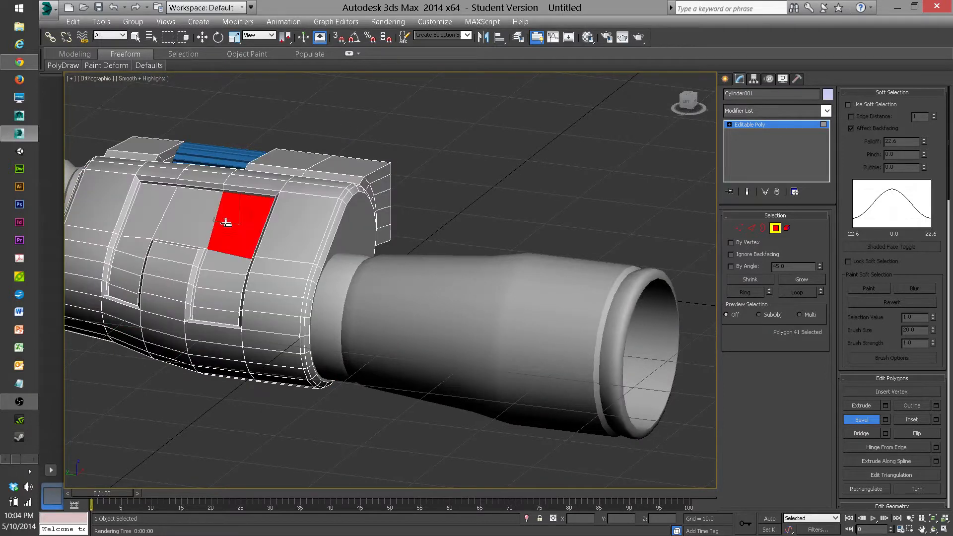
pyautogui.keyDown('ctrl'); pyautogui.click(201, 216); pyautogui.keyUp('ctrl')
pyautogui.keyDown('ctrl'); pyautogui.click(164, 212); pyautogui.keyUp('ctrl')
pyautogui.keyDown('ctrl'); pyautogui.click(137, 248); pyautogui.keyUp('ctrl')
pyautogui.keyDown('ctrl'); pyautogui.click(132, 266); pyautogui.keyUp('ctrl')
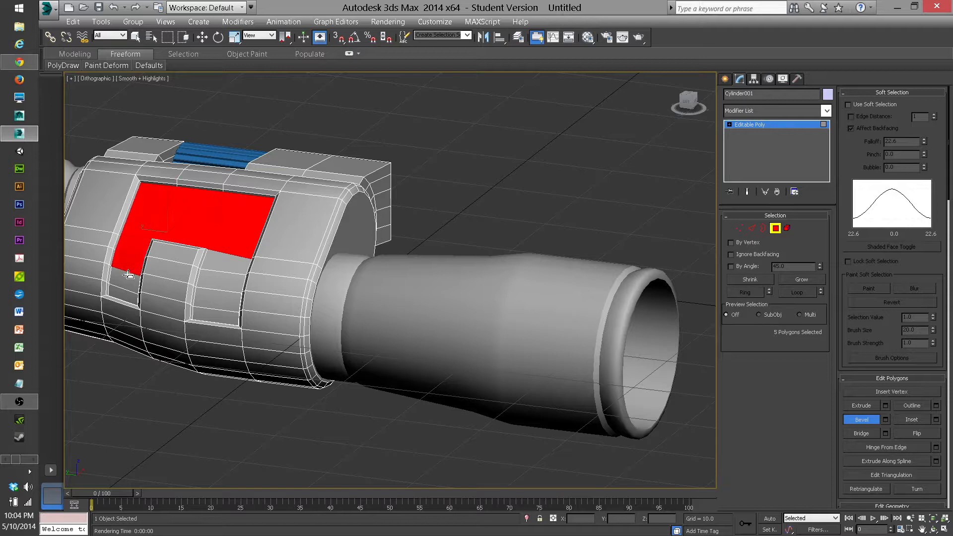
pyautogui.keyDown('ctrl'); pyautogui.click(128, 283); pyautogui.keyUp('ctrl')
pyautogui.keyDown('ctrl'); pyautogui.click(121, 298); pyautogui.keyUp('ctrl')
pyautogui.keyDown('ctrl'); pyautogui.click(213, 313); pyautogui.keyUp('ctrl')
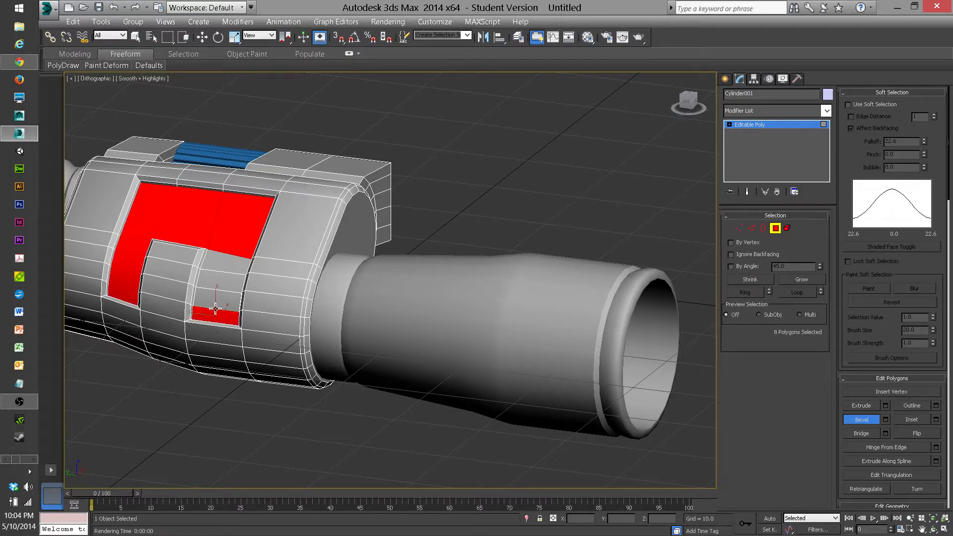
pyautogui.keyDown('ctrl'); pyautogui.click(230, 292); pyautogui.keyUp('ctrl')
pyautogui.keyDown('ctrl'); pyautogui.click(230, 281); pyautogui.keyUp('ctrl')
pyautogui.keyDown('ctrl'); pyautogui.click(237, 274); pyautogui.keyUp('ctrl')
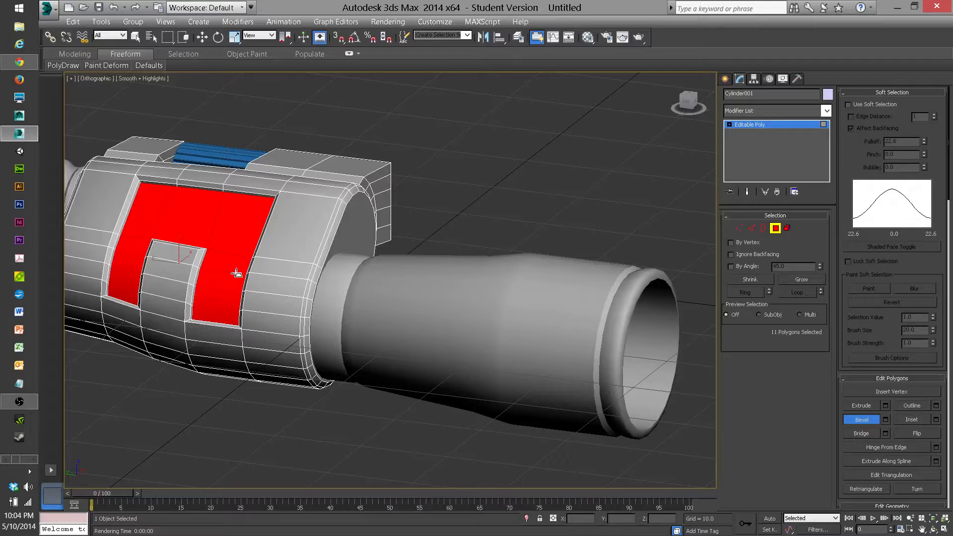
# Darken the diffuse color of the unused 02 - Default material to a medium grey in the Material Editor
pyautogui.click(588, 37)
pyautogui.click(674, 118)
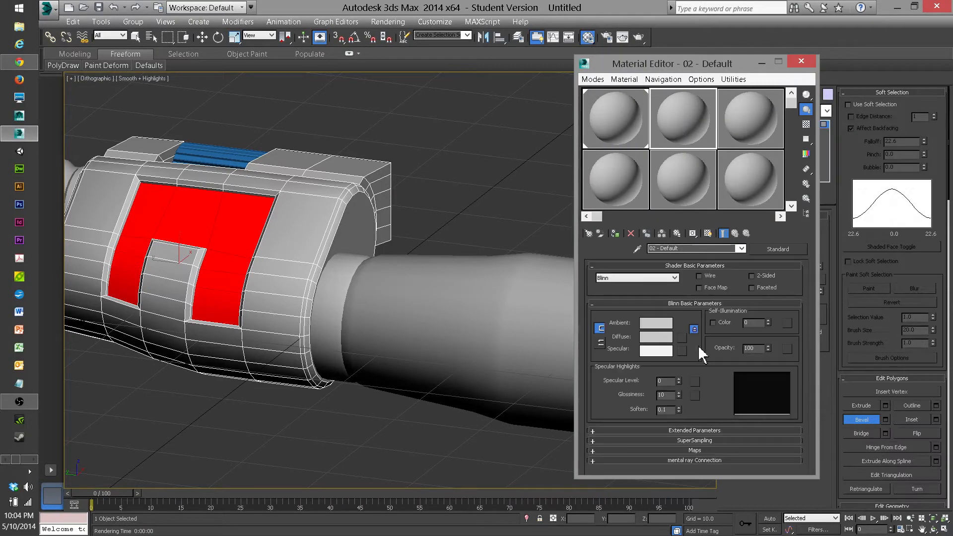
pyautogui.click(656, 337)
pyautogui.moveTo(326, 121); pyautogui.dragTo(325, 94)
pyautogui.click(428, 171)
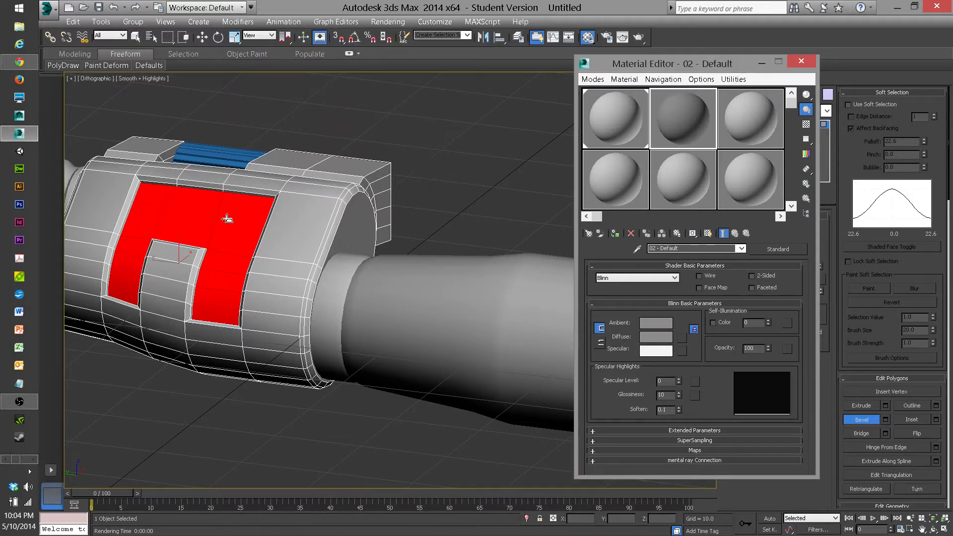
# Assign the darker grey 02 - Default material to the selected recessed panel polygons, and clear the selection
pyautogui.moveTo(684, 127); pyautogui.dragTo(284, 202)
pyautogui.moveTo(228, 223); pyautogui.dragTo(228, 222)
pyautogui.click(464, 199)
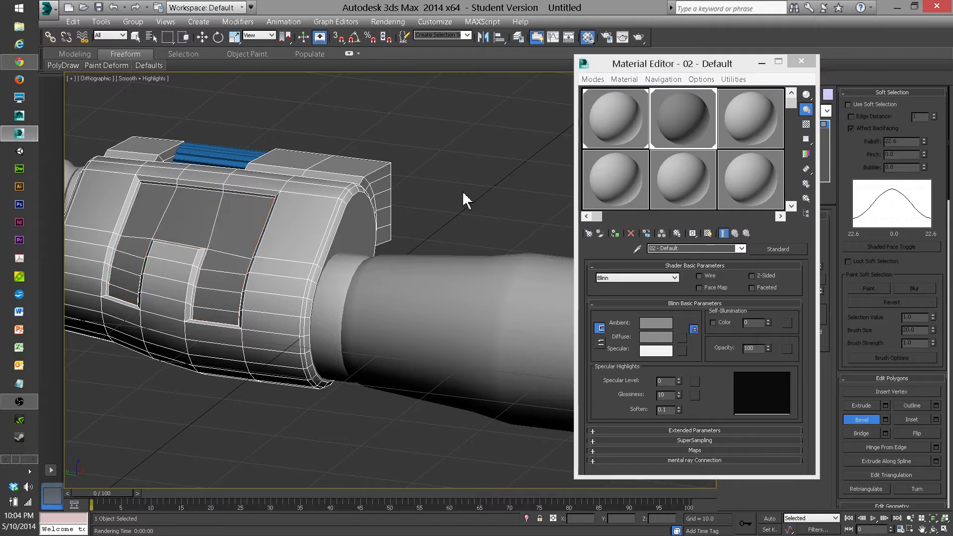
pyautogui.keyDown('alt'); pyautogui.moveTo(362, 200); pyautogui.dragTo(436, 201, button='middle'); pyautogui.keyUp('alt')
pyautogui.moveTo(352, 209); pyautogui.dragTo(225, 198, button='middle')
pyautogui.scroll(-3, 282, 222)
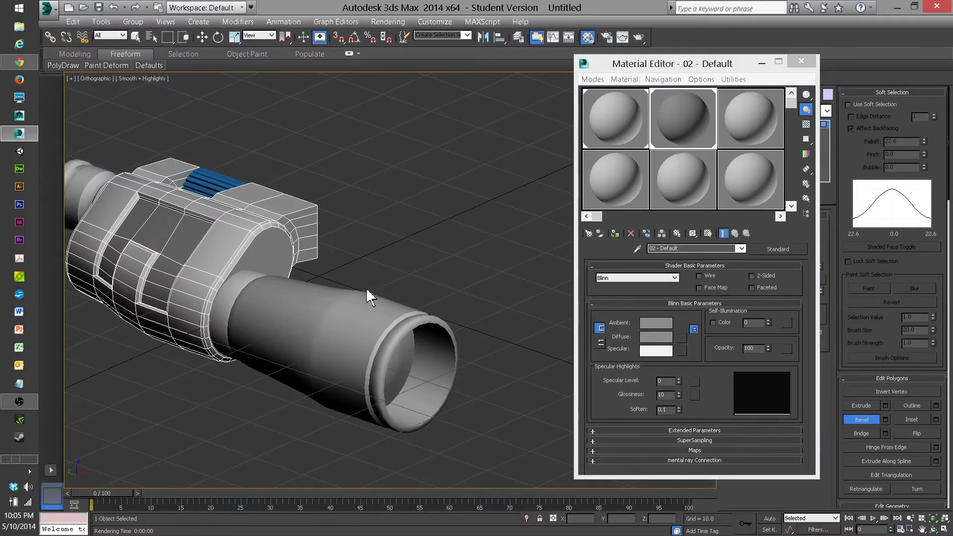
pyautogui.moveTo(361, 239); pyautogui.dragTo(388, 244, button='middle')
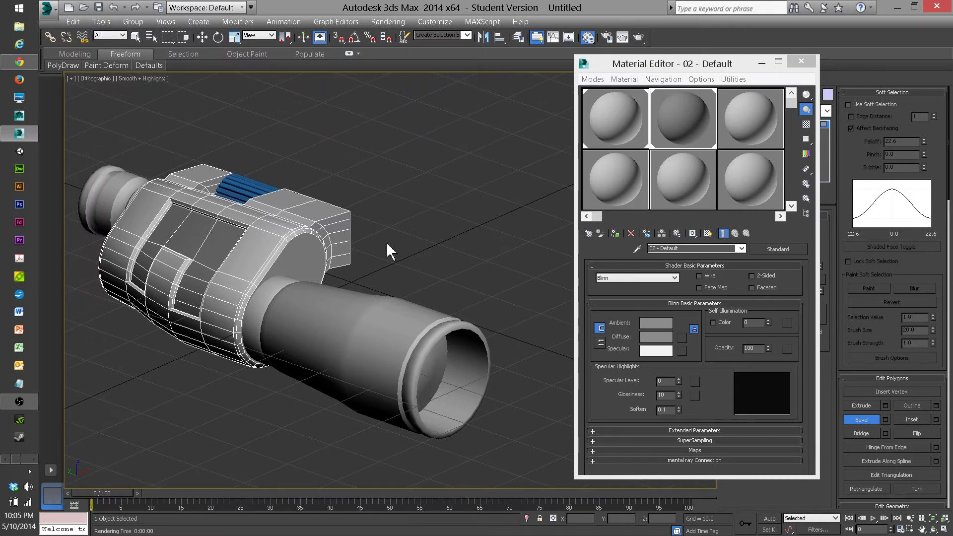